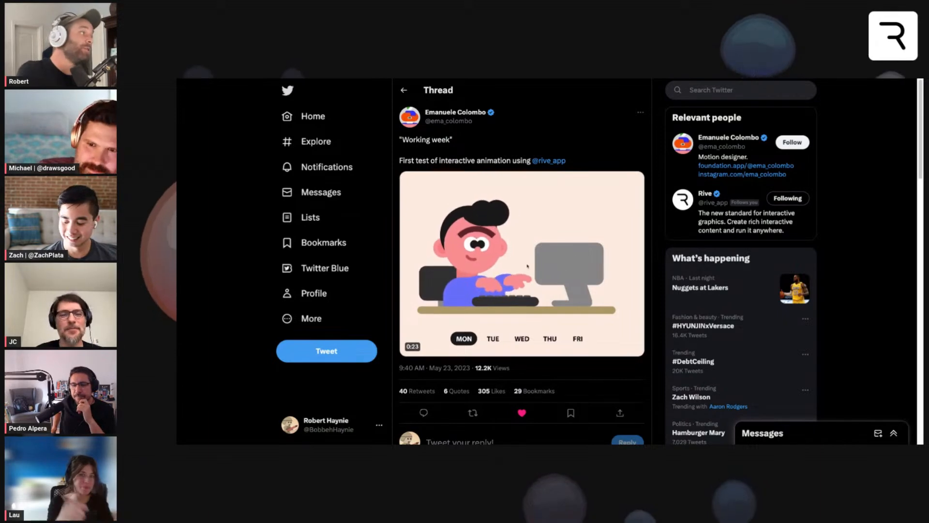
pyautogui.click(492, 339)
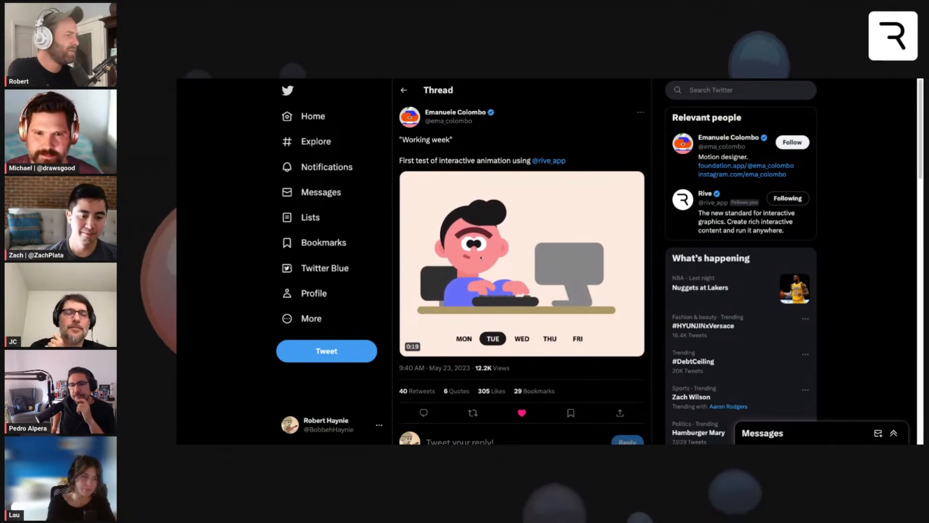
pyautogui.click(524, 338)
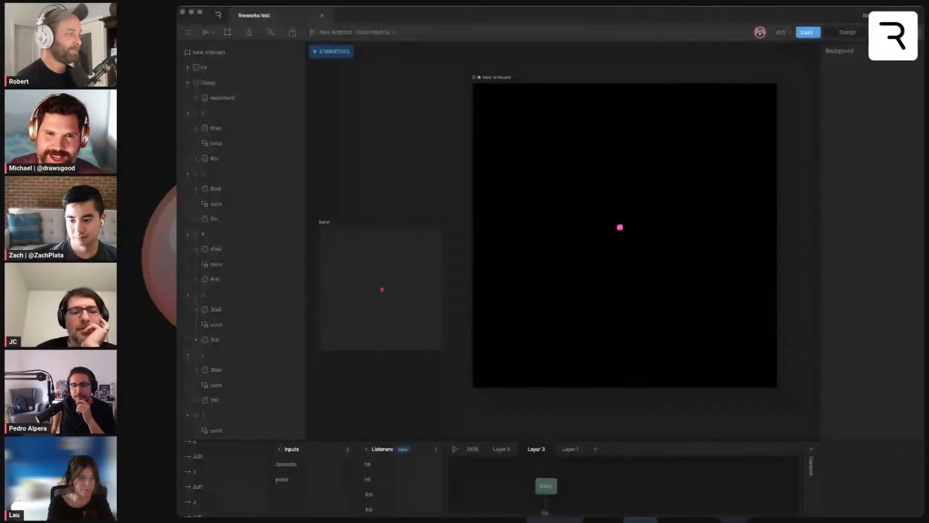
# Step: Switch to the fireworks test file in Rive, play New Artboard's State Machine 1, place six fireworks along two columns and detonate them
pyautogui.click(209, 19)
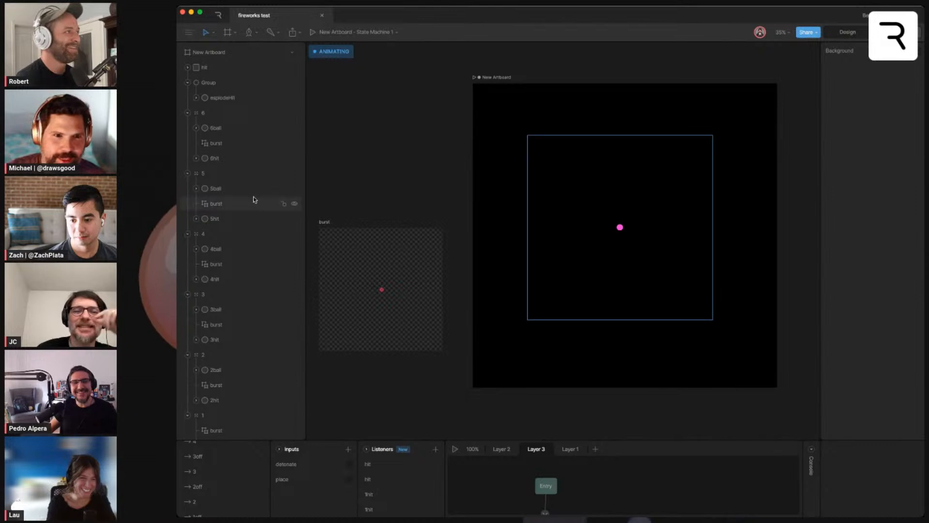
pyautogui.click(486, 77)
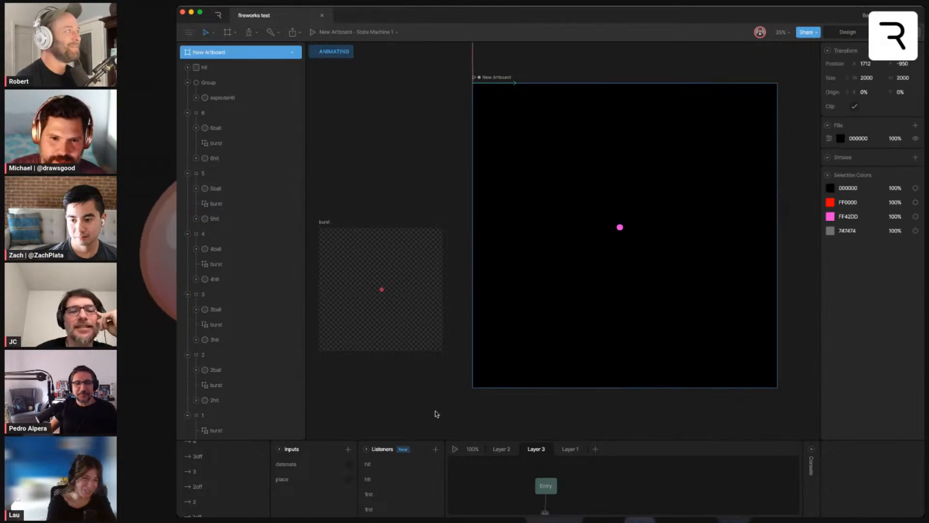
pyautogui.click(455, 449)
pyautogui.click(526, 136)
pyautogui.click(527, 219)
pyautogui.click(526, 300)
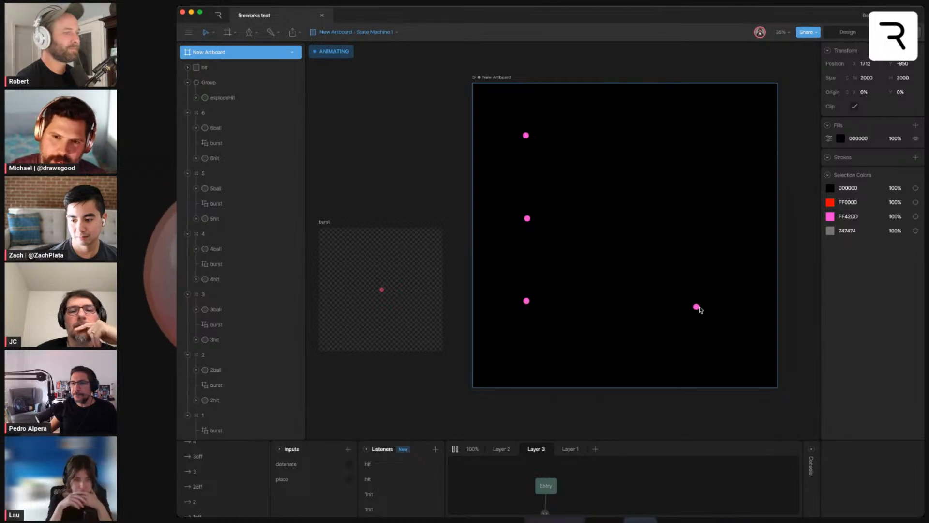
pyautogui.click(707, 307)
pyautogui.click(703, 216)
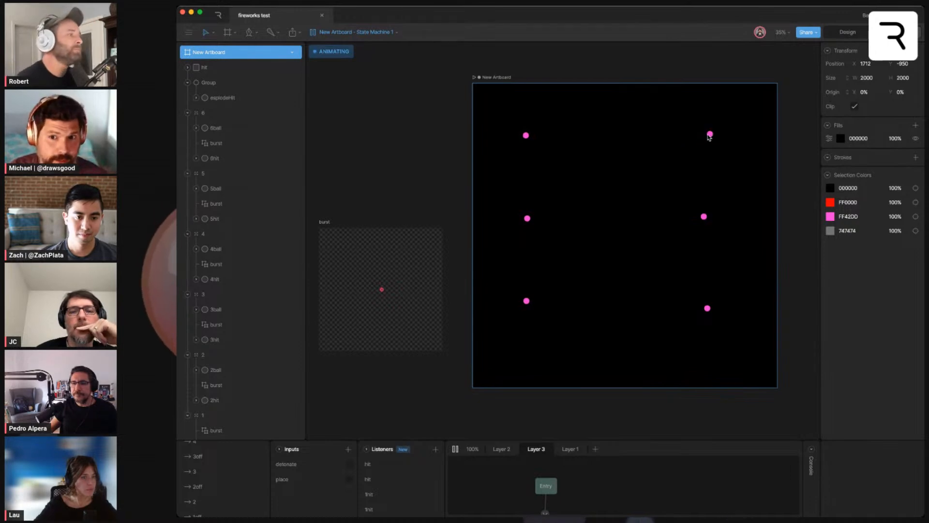
pyautogui.click(616, 220)
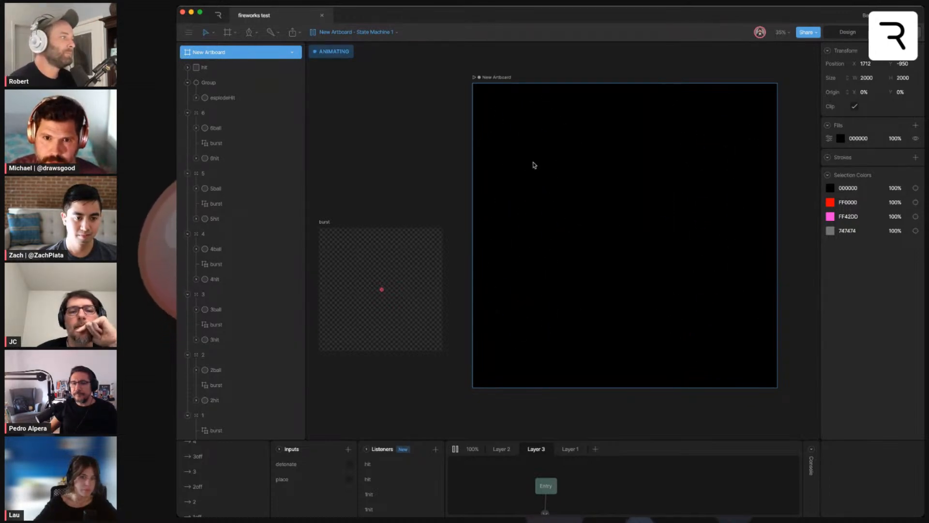
# Step: Place another round of fireworks scattered over the artboard, detonate them and stop playback
pyautogui.click(519, 148)
pyautogui.click(521, 243)
pyautogui.click(623, 281)
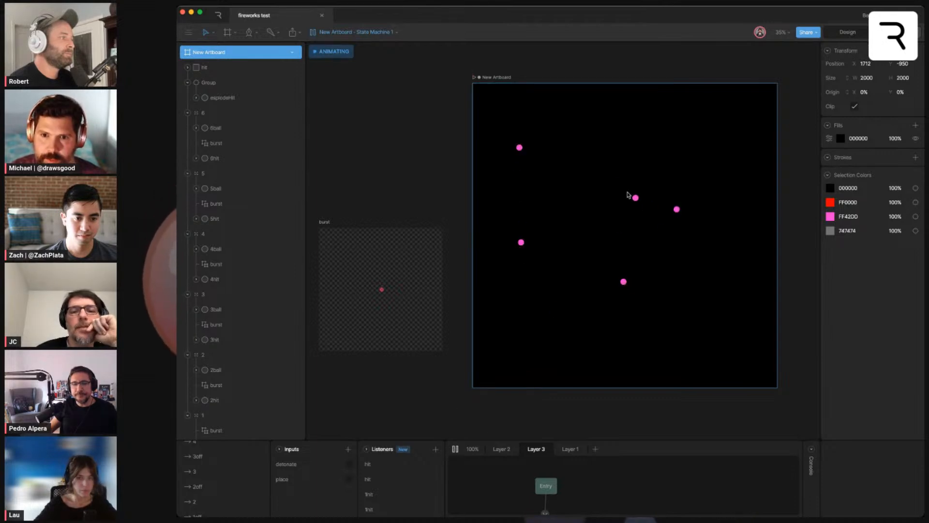
pyautogui.click(685, 252)
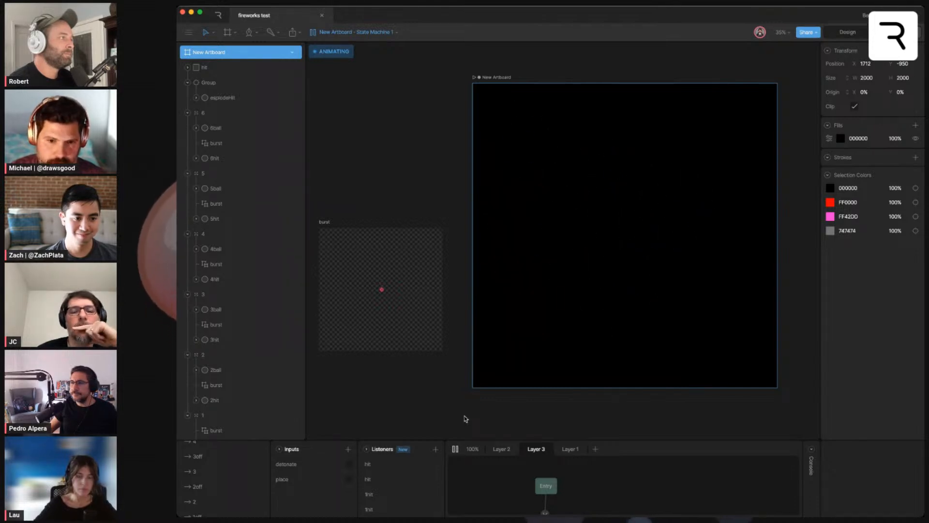
pyautogui.click(455, 449)
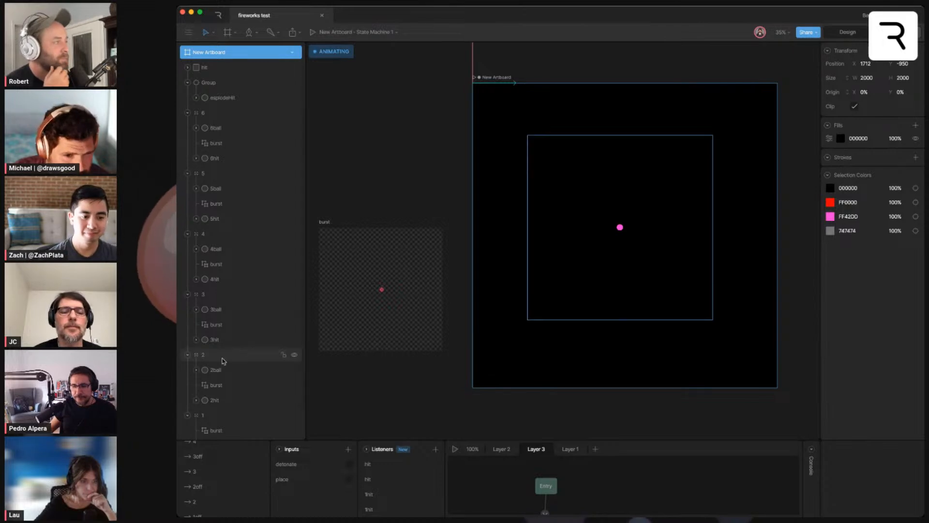
# Step: Turn on the display of bones on the canvas and preview the state machine with it
pyautogui.click(454, 448)
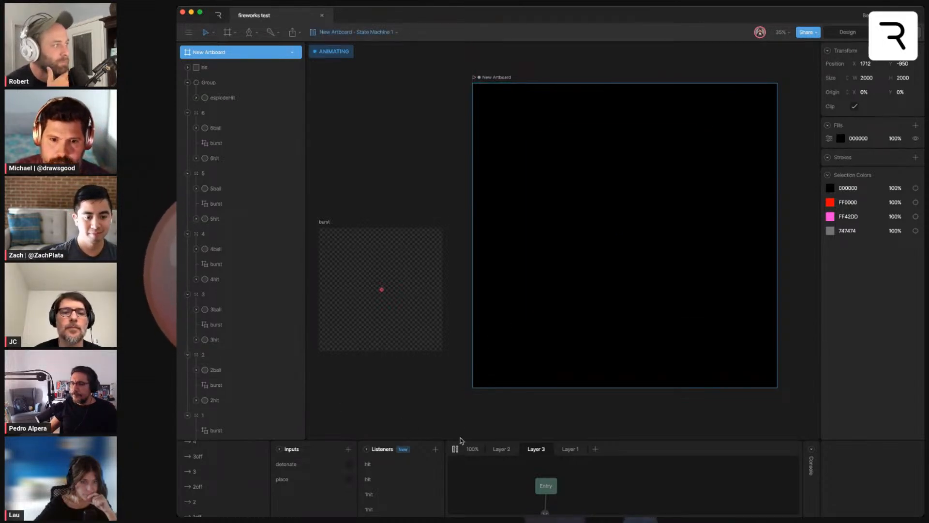
pyautogui.click(455, 449)
pyautogui.click(781, 32)
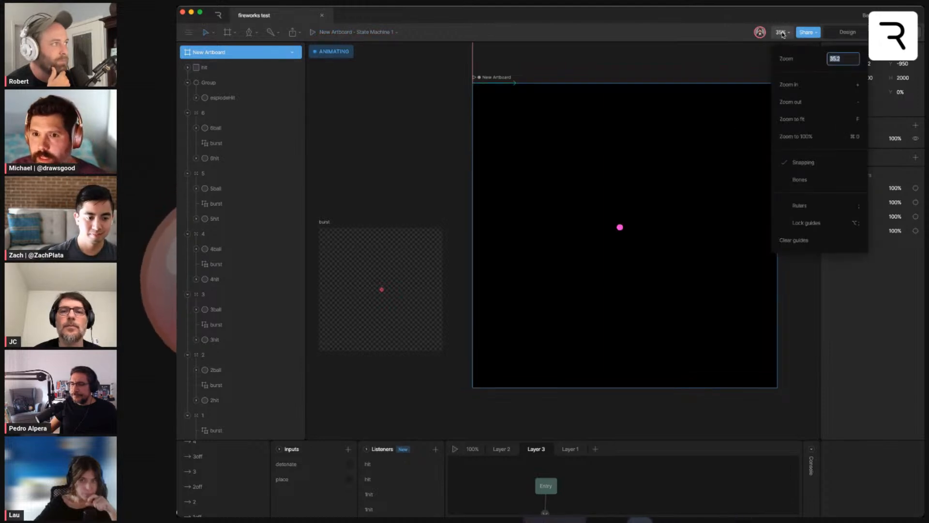
pyautogui.click(800, 180)
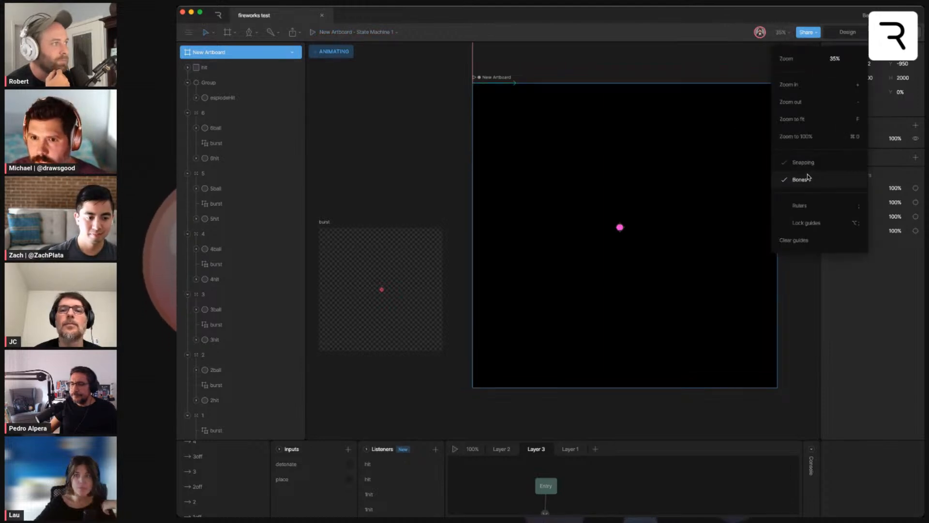
pyautogui.click(455, 448)
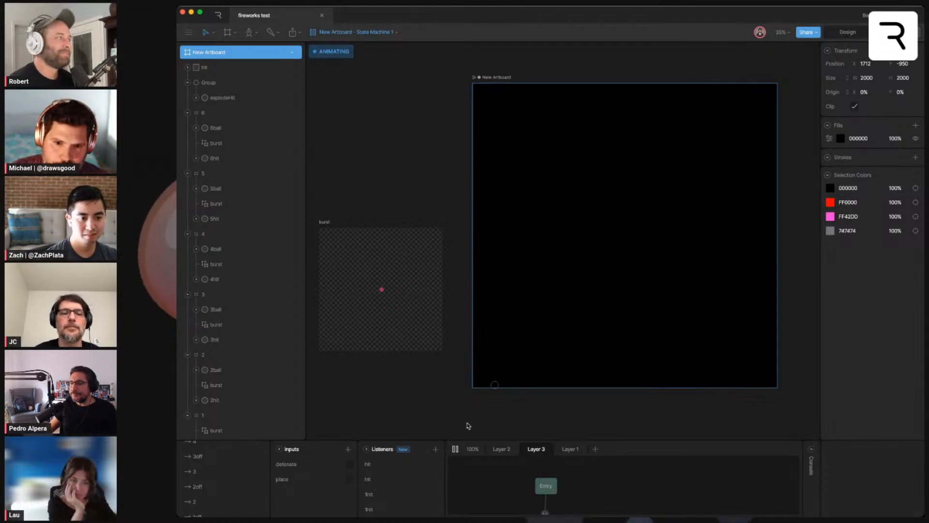
pyautogui.click(457, 447)
# Step: Inspect group 6's Translation constraint and its Group target, and place one firework during playback to test it
pyautogui.click(526, 145)
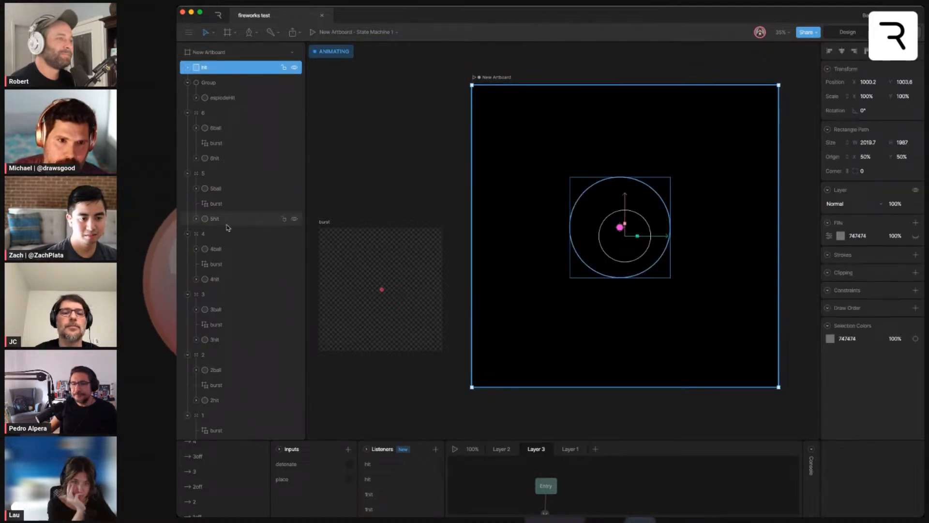
pyautogui.click(205, 112)
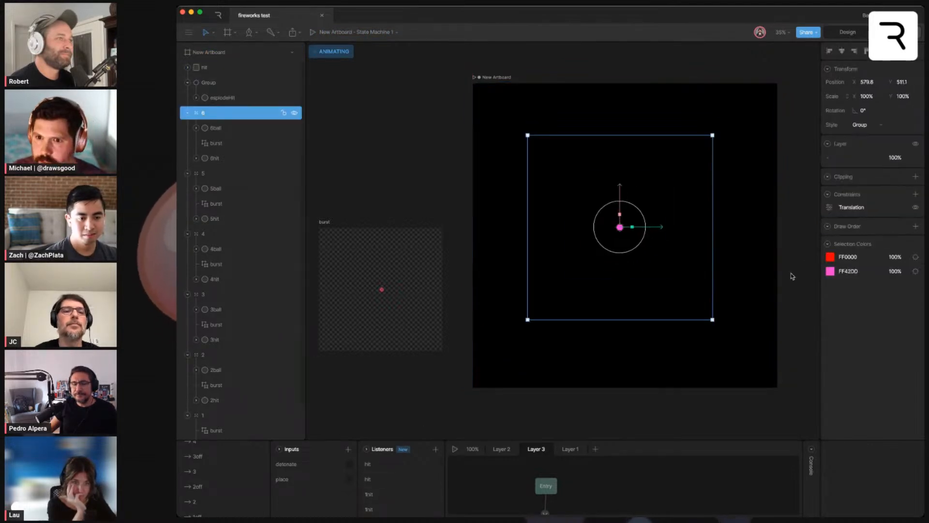
pyautogui.click(829, 208)
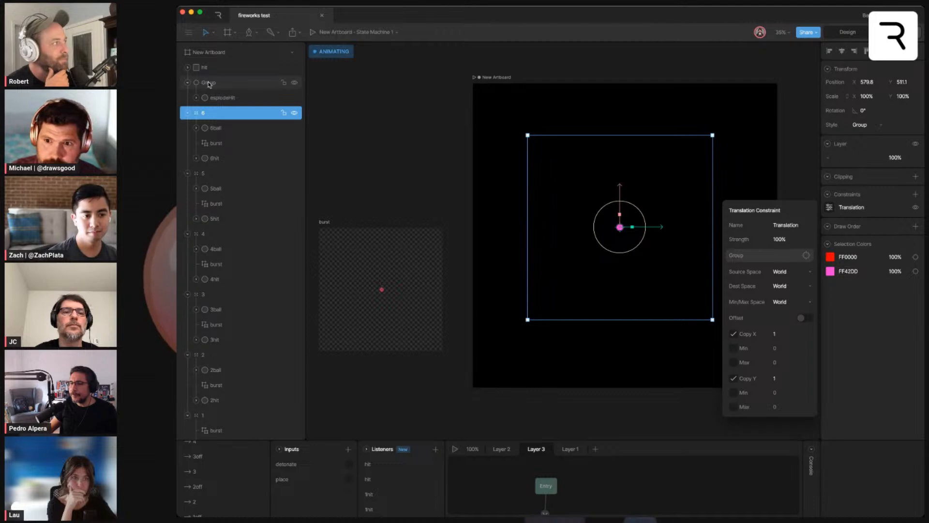
pyautogui.click(209, 85)
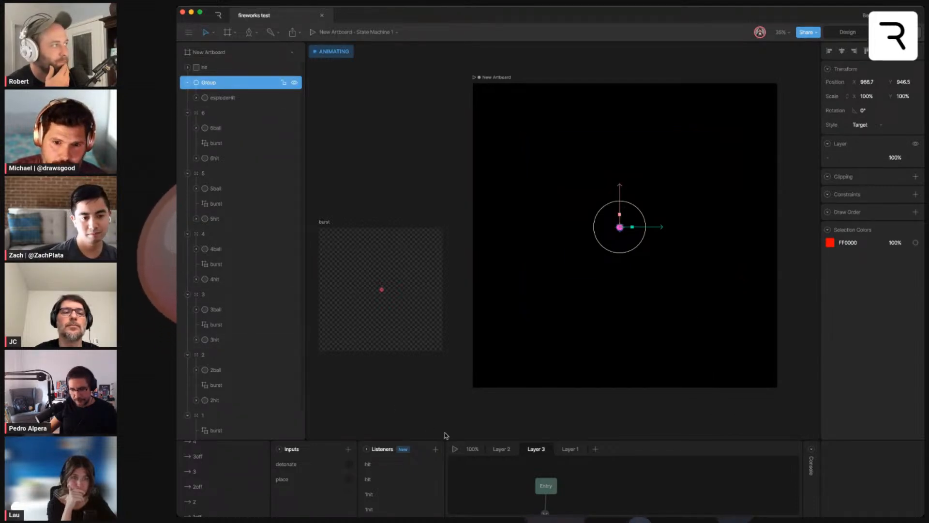
pyautogui.click(454, 449)
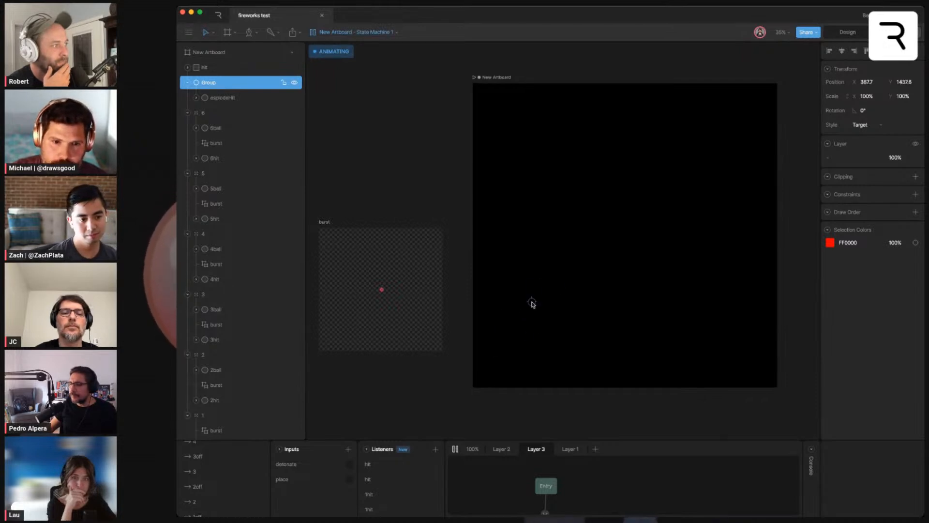
pyautogui.click(530, 301)
# Step: Enlarge the state machine graph, look through its layers and inspect the transition from state 1 to 1off in Layer 2
pyautogui.moveTo(588, 439); pyautogui.dragTo(587, 399)
pyautogui.click(570, 408)
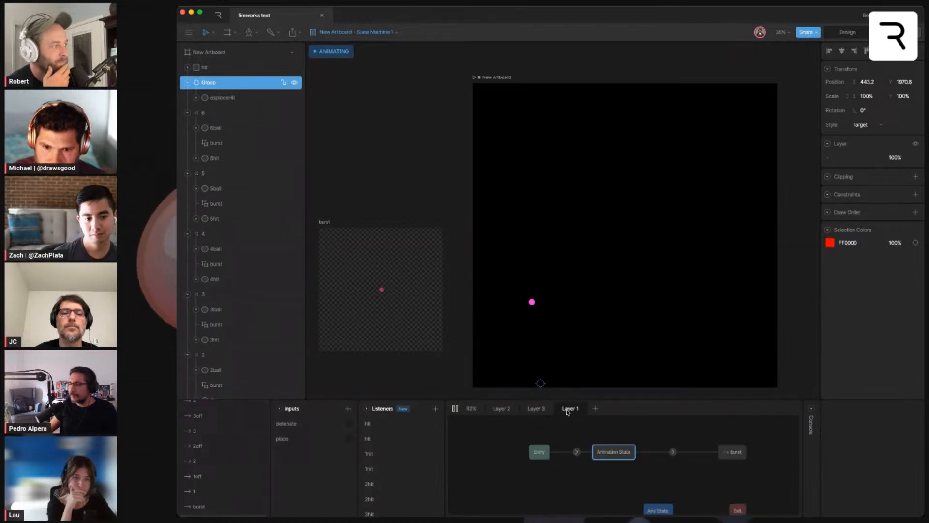
pyautogui.click(536, 408)
pyautogui.click(501, 408)
pyautogui.scroll(-3, 571, 436)
pyautogui.scroll(-2, 574, 440)
pyautogui.hscroll(2, 573, 440)
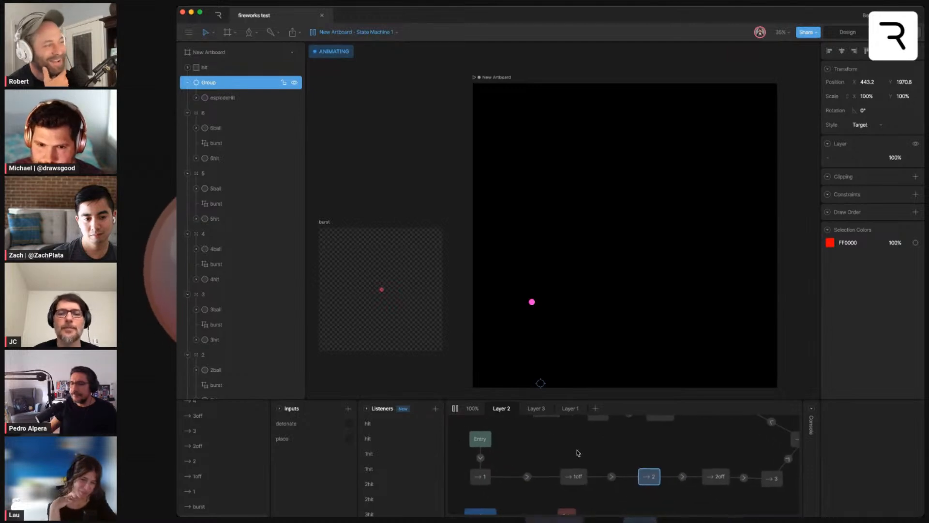
pyautogui.click(526, 477)
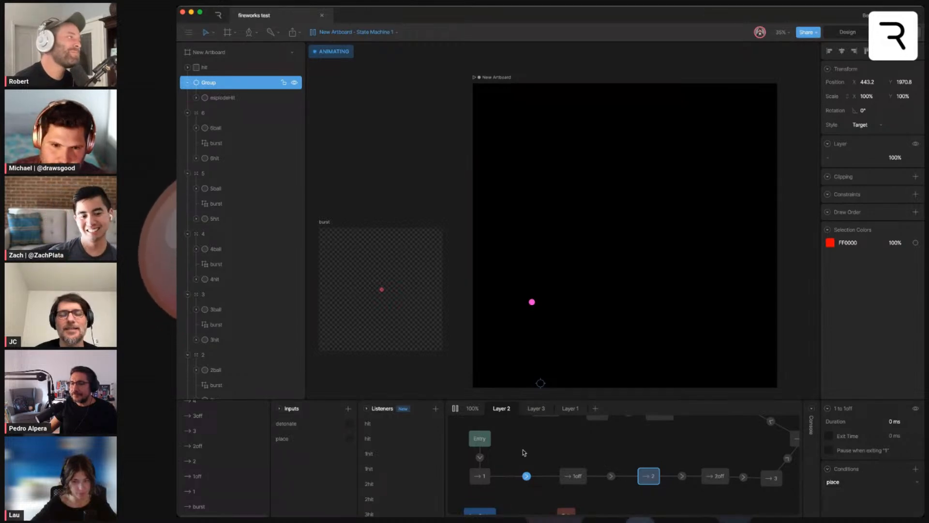
# Step: Examine the 3hit ellipse and the actions of its Pointer Move and Pointer Down listeners
pyautogui.click(218, 341)
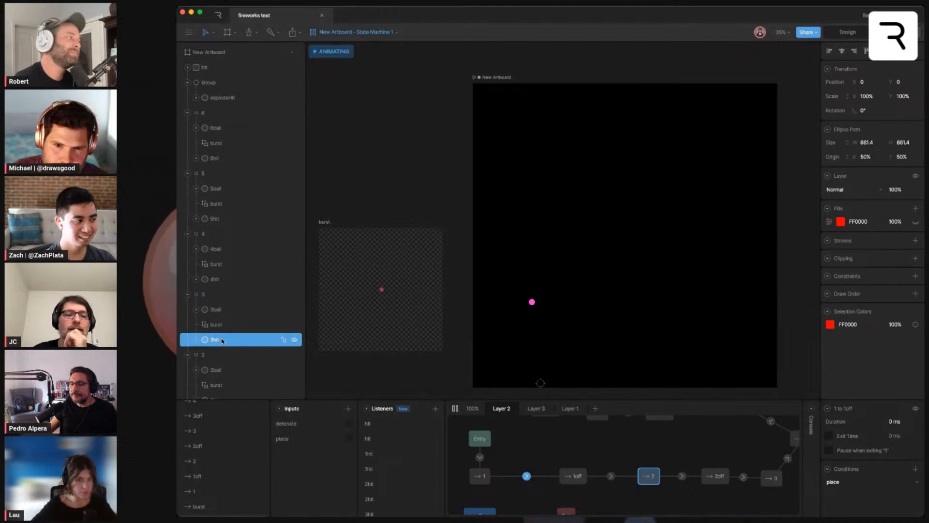
pyautogui.scroll(-3, 398, 484)
pyautogui.click(397, 481)
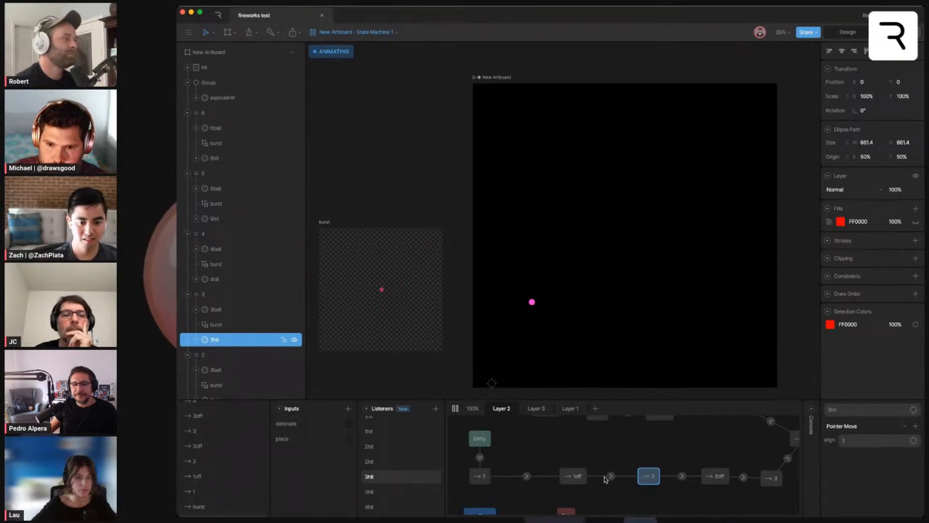
pyautogui.click(392, 492)
pyautogui.click(388, 479)
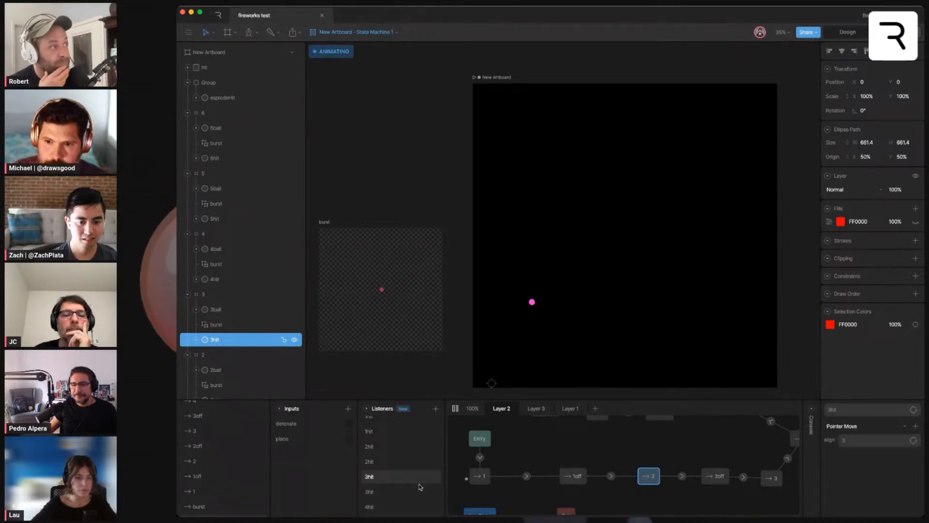
pyautogui.click(387, 493)
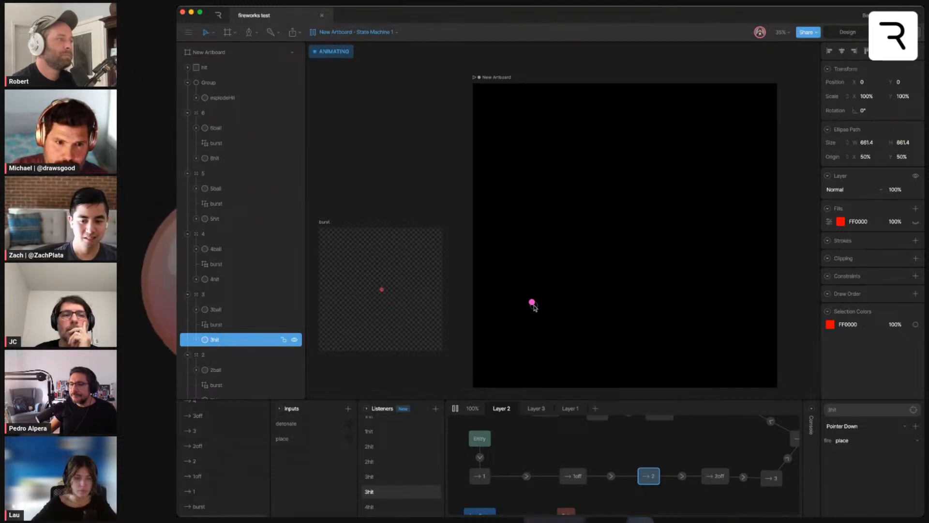
# Step: Select group 3, replay the state machine from its start, place six fireworks in the artboard's upper area and detonate them
pyautogui.click(212, 295)
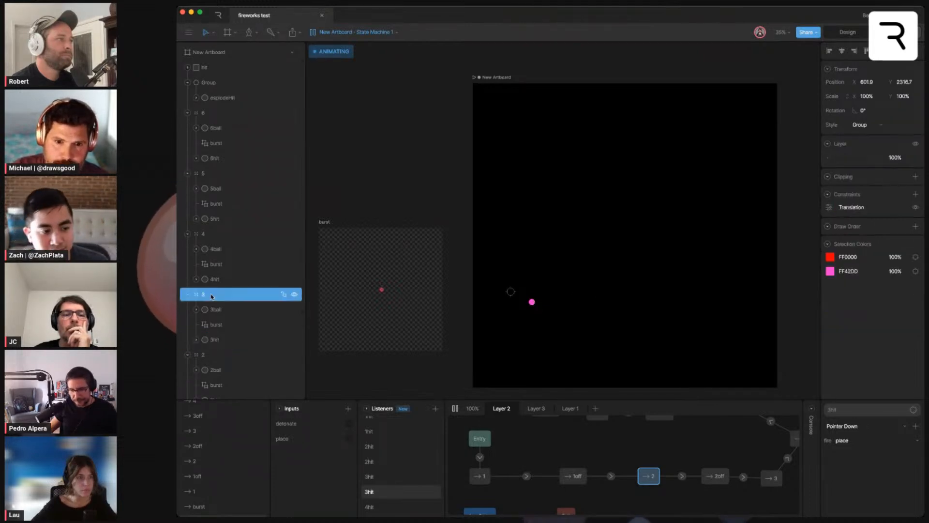
pyautogui.click(618, 203)
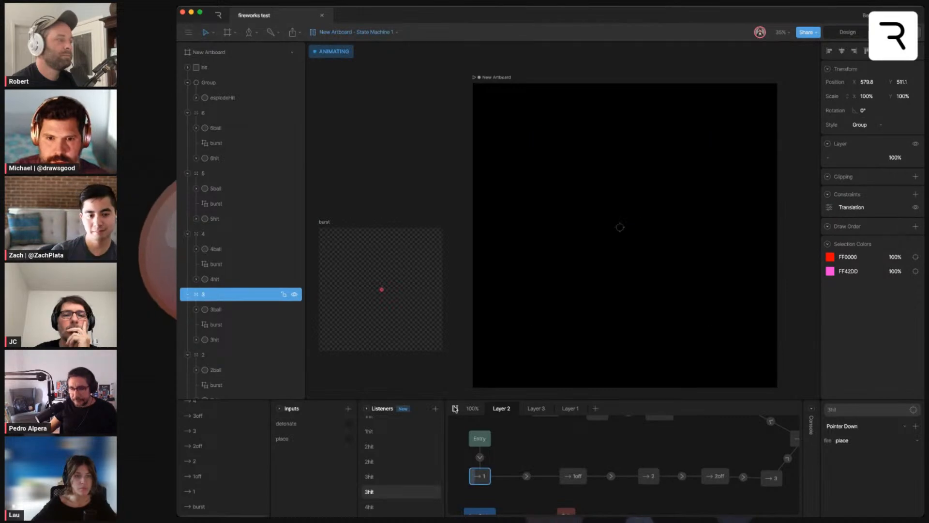
pyautogui.click(593, 212)
pyautogui.click(574, 197)
pyautogui.click(673, 228)
pyautogui.click(675, 169)
pyautogui.click(631, 212)
pyautogui.click(600, 219)
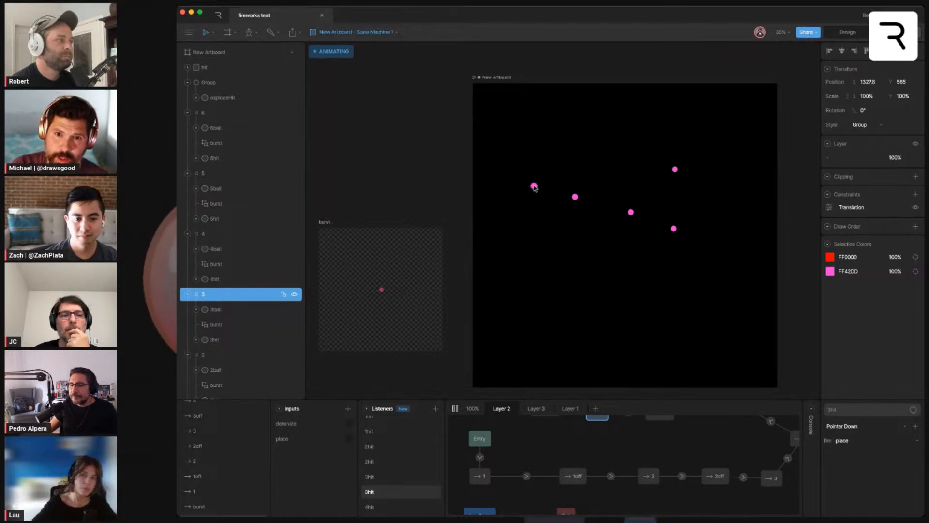
pyautogui.click(550, 252)
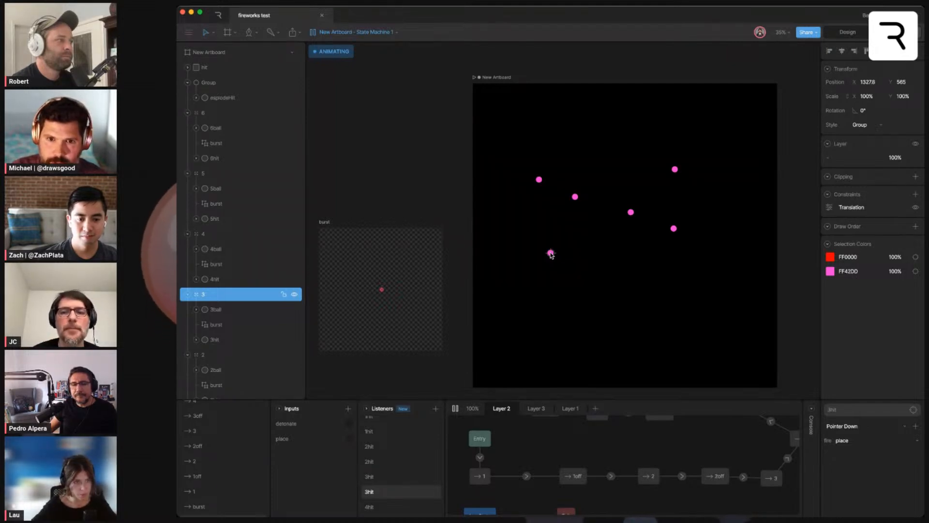
pyautogui.click(642, 281)
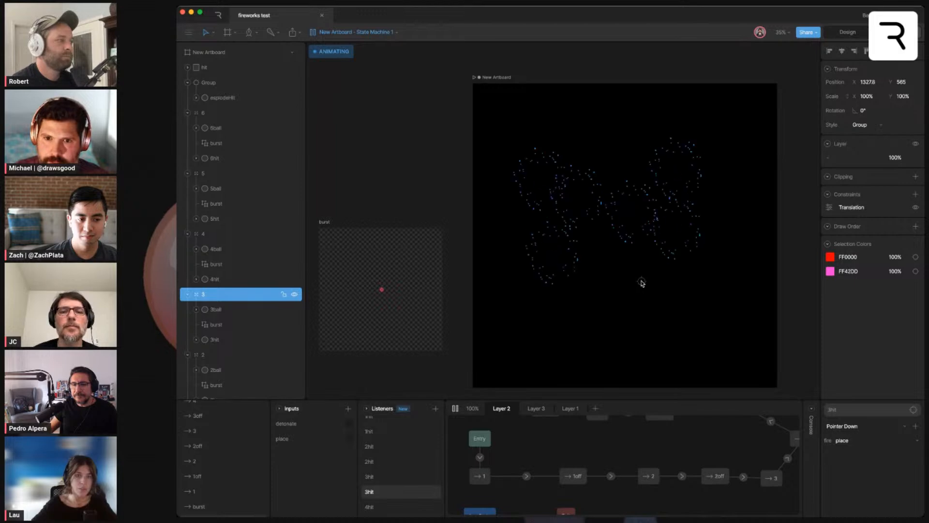
# Step: Restart the state machine, place six fireworks across the middle of the artboard and set them off
pyautogui.click(455, 409)
pyautogui.click(455, 409)
pyautogui.click(544, 199)
pyautogui.click(560, 254)
pyautogui.click(609, 236)
pyautogui.click(628, 265)
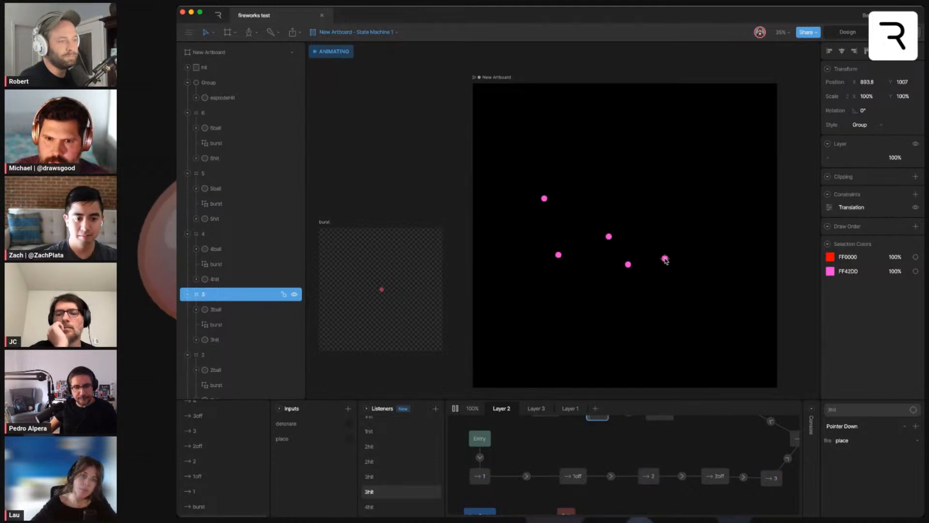
pyautogui.click(690, 238)
pyautogui.click(684, 228)
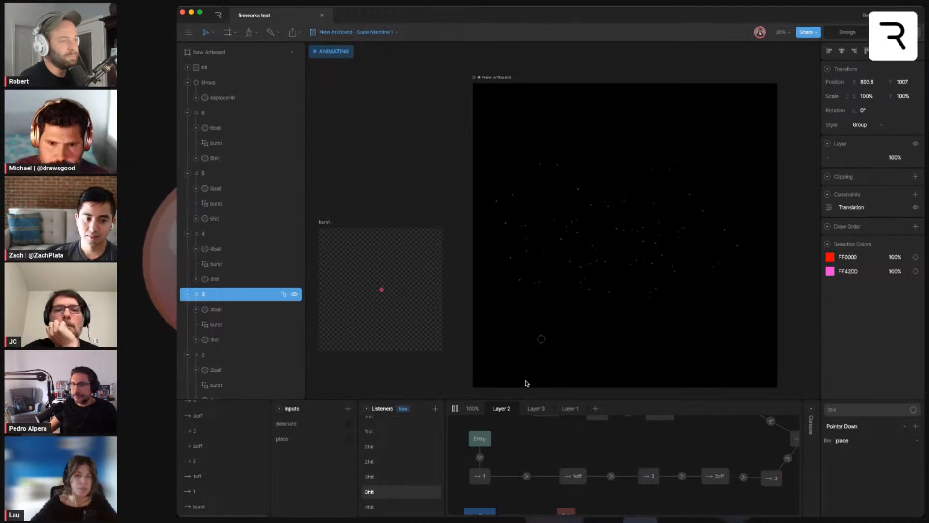
# Step: Restart the state machine, place six fireworks around the artboard's centre and stop playback
pyautogui.click(455, 410)
pyautogui.click(455, 409)
pyautogui.click(550, 209)
pyautogui.click(544, 262)
pyautogui.click(586, 288)
pyautogui.click(633, 259)
pyautogui.click(590, 229)
pyautogui.click(645, 203)
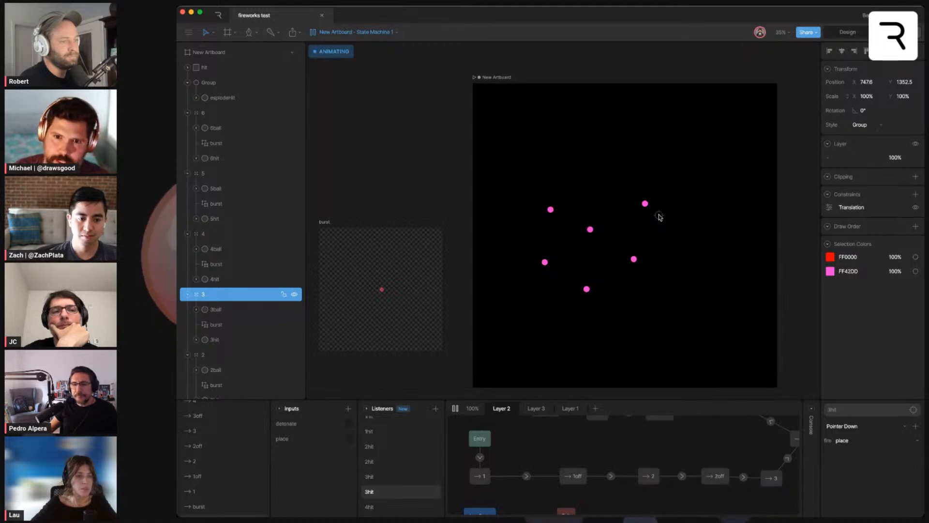
pyautogui.press('space')
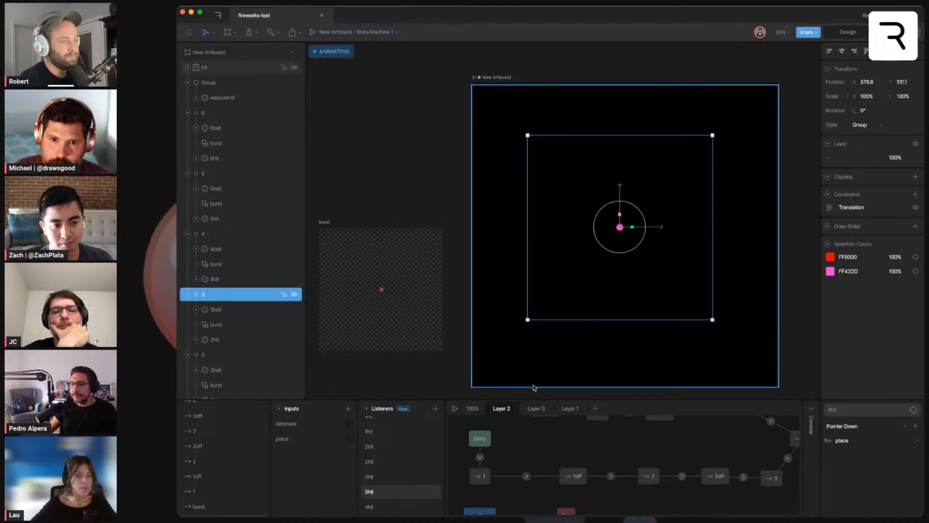
# Step: Replay the state machine, place six fireworks in two facing columns, detonate them from the centre and stop playback
pyautogui.press('space')
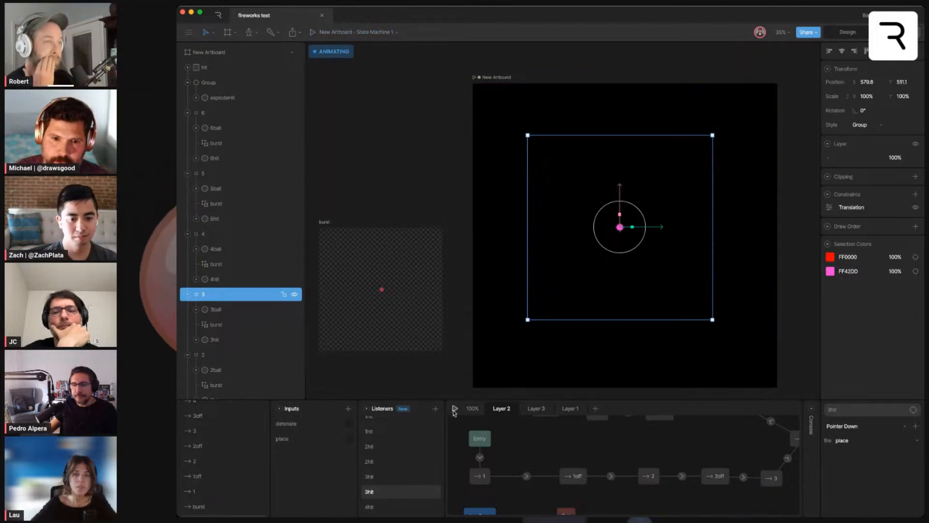
pyautogui.click(550, 197)
pyautogui.click(554, 244)
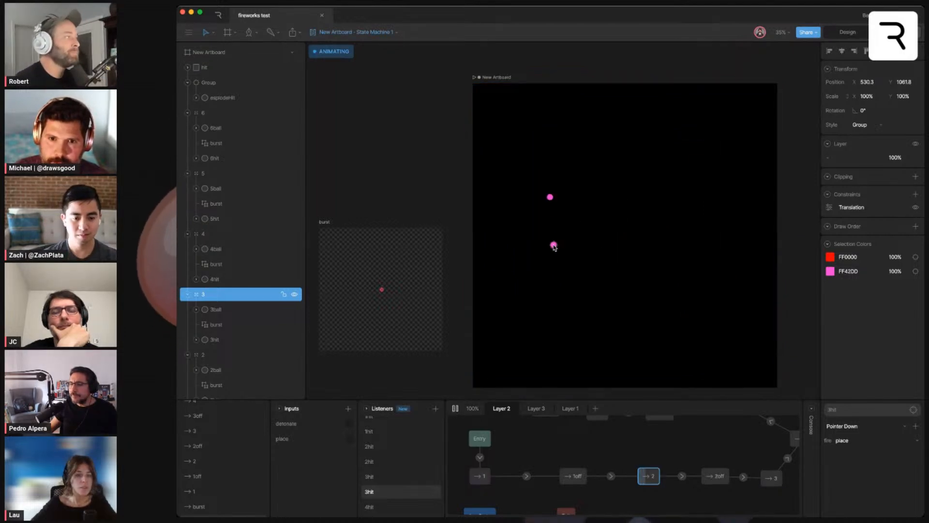
pyautogui.click(554, 303)
pyautogui.click(686, 305)
pyautogui.click(683, 193)
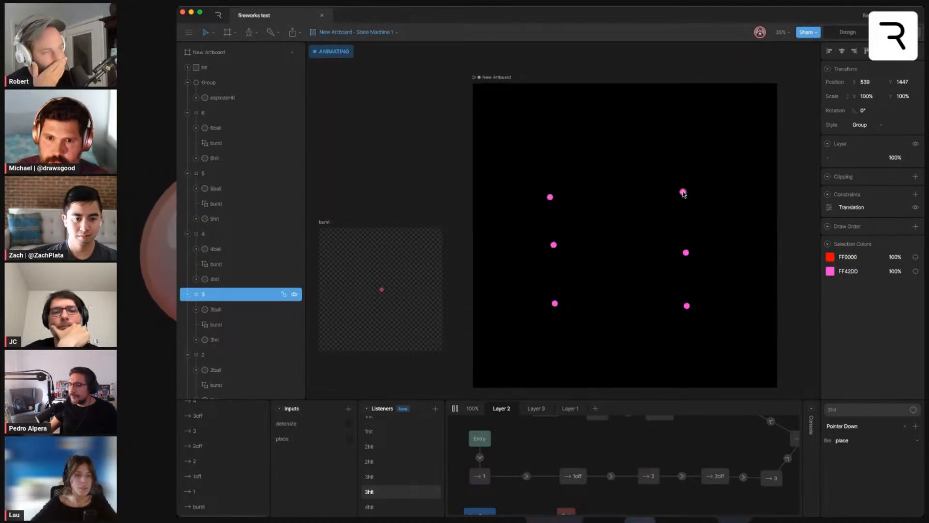
pyautogui.click(620, 243)
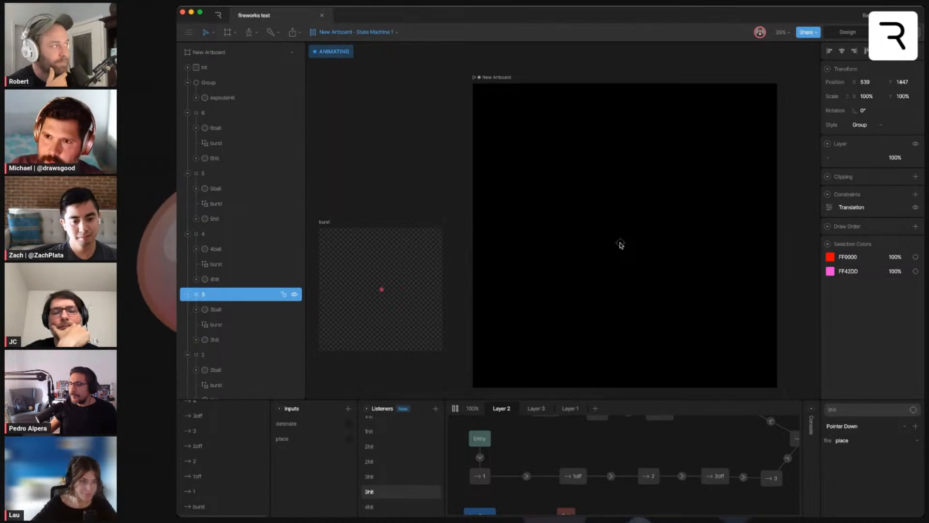
pyautogui.click(455, 409)
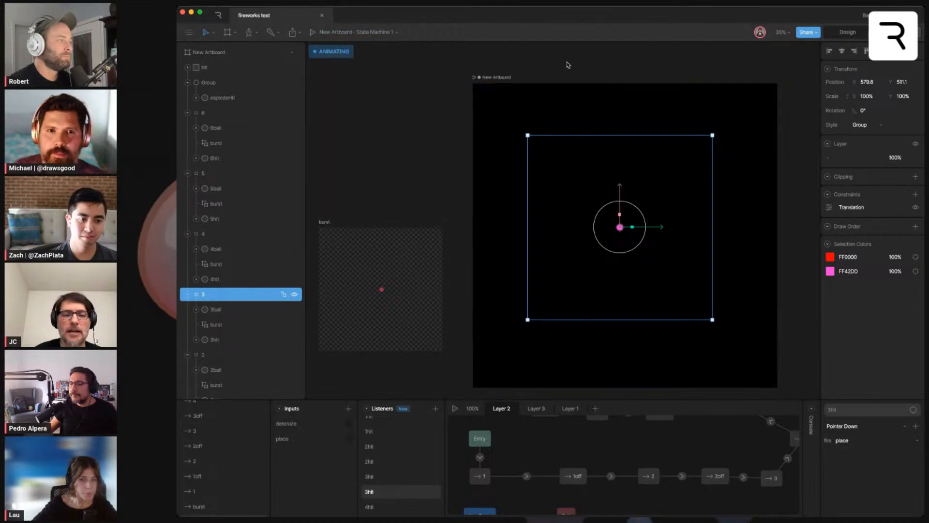
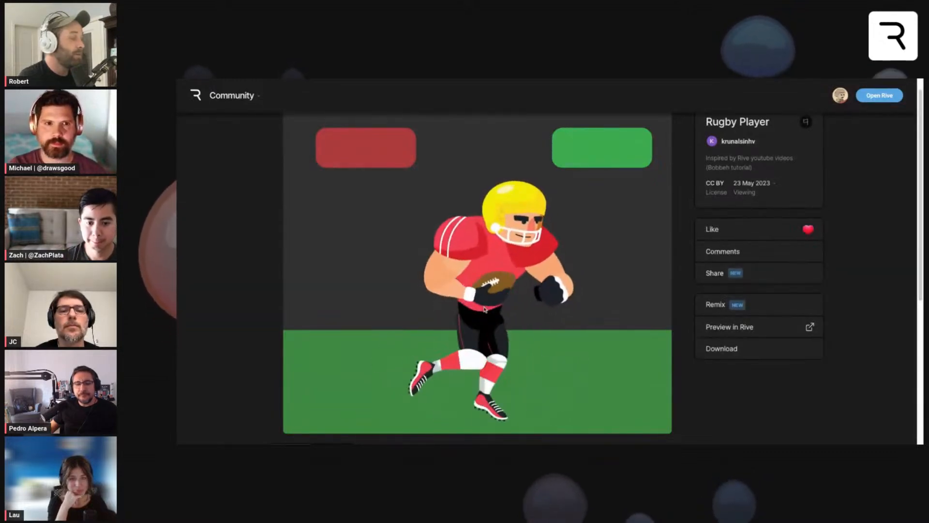
# Step: Remix the Rugby Player community shot and start editing it
pyautogui.tripleClick(755, 170)
pyautogui.click(672, 188)
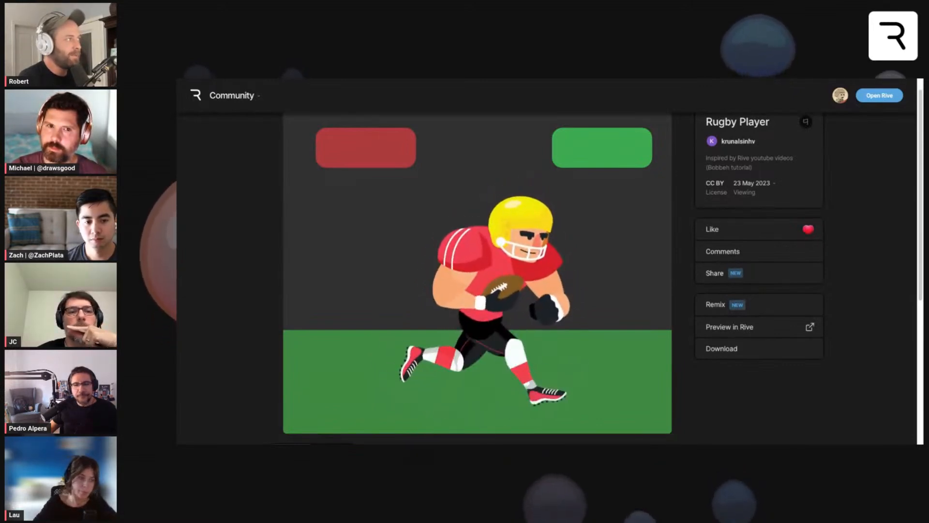
pyautogui.click(746, 309)
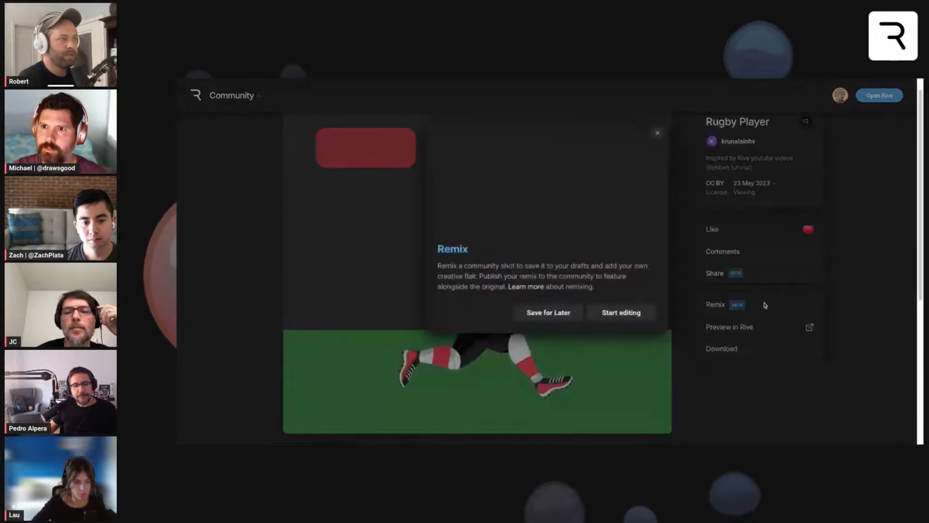
pyautogui.click(612, 318)
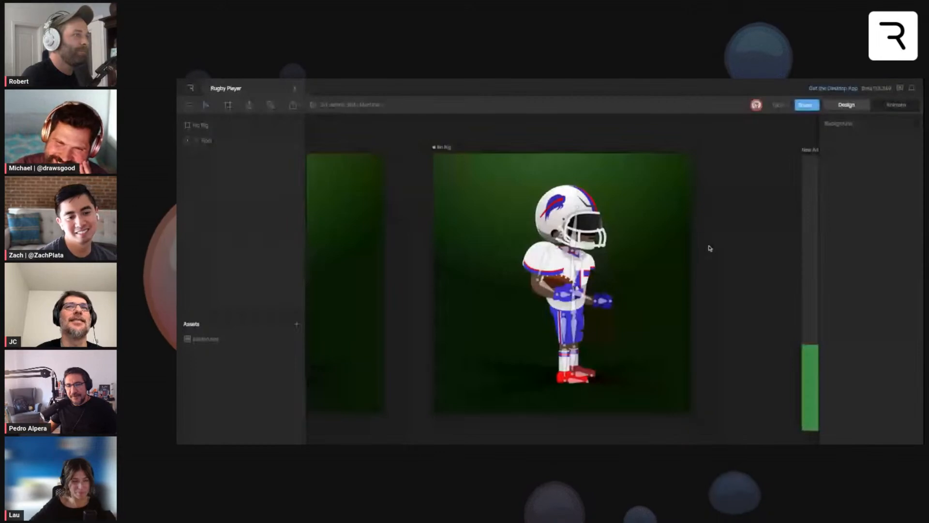
# Step: Select the running player's group on New Artboard and expand it to list its bones
pyautogui.moveTo(781, 252); pyautogui.dragTo(377, 229)
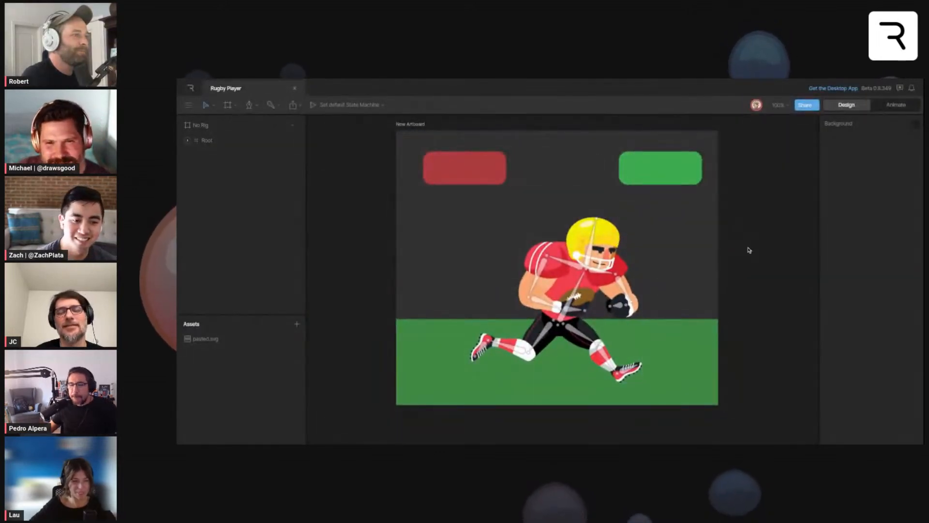
pyautogui.moveTo(758, 265); pyautogui.dragTo(717, 257)
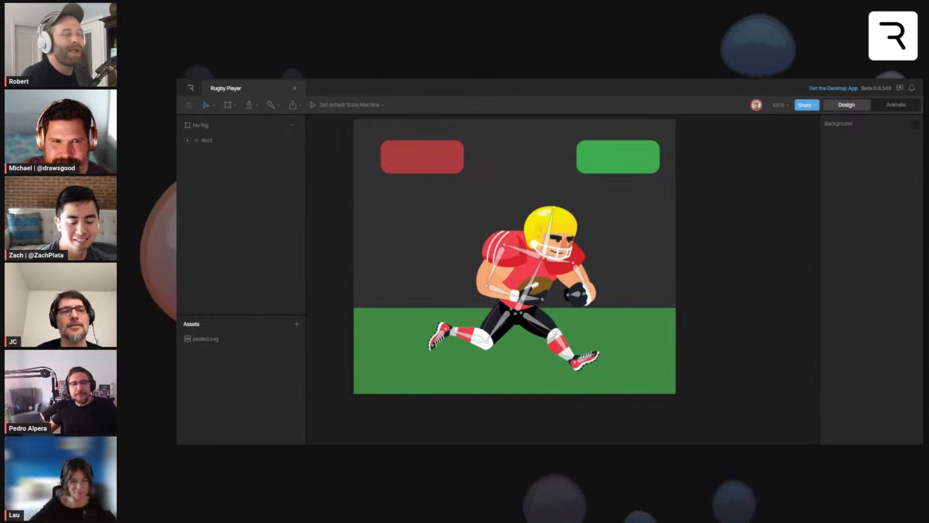
pyautogui.moveTo(355, 293); pyautogui.dragTo(386, 294)
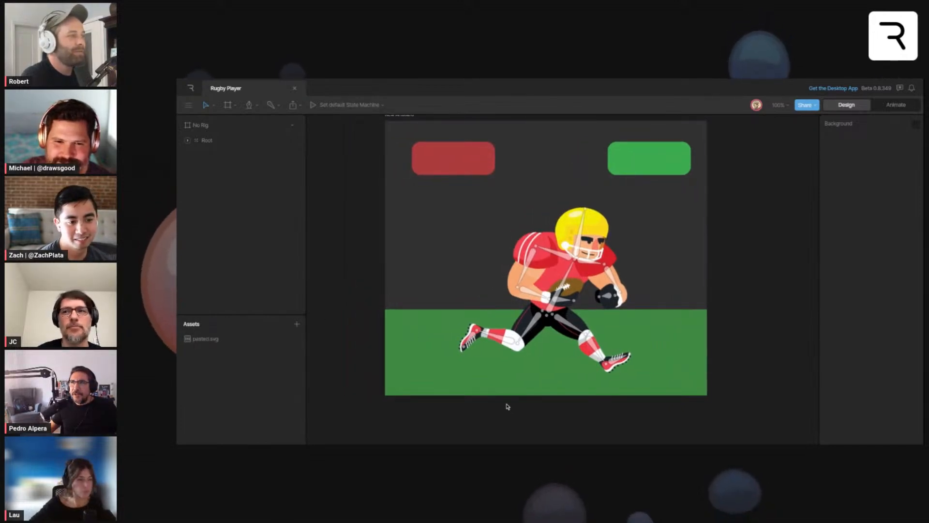
pyautogui.scroll(3, 547, 306)
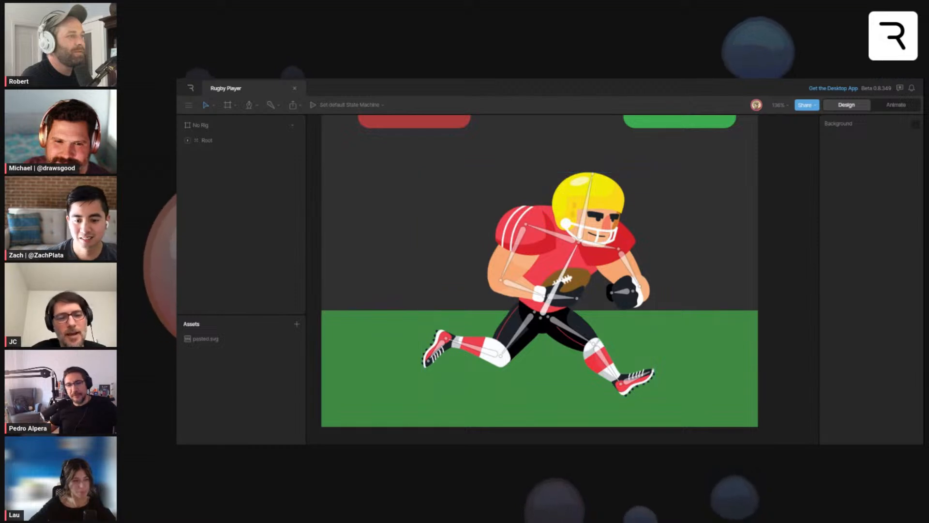
pyautogui.click(622, 249)
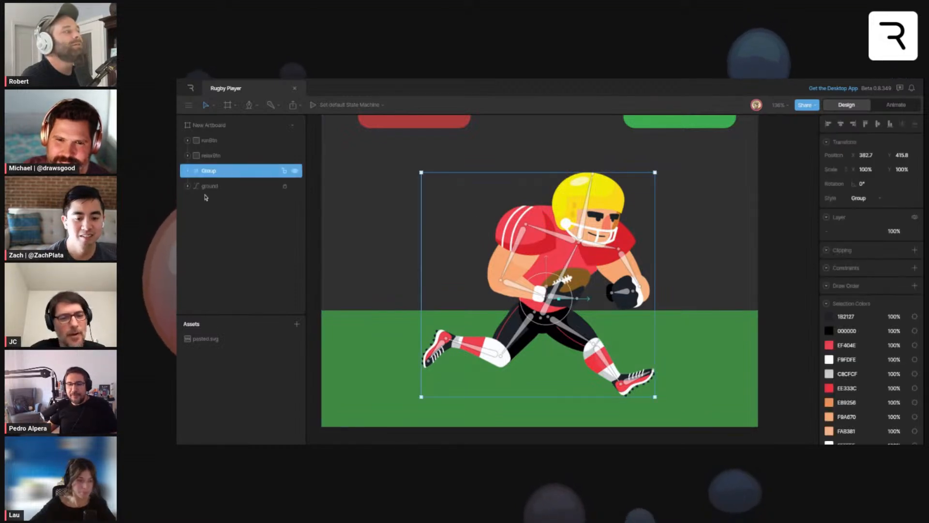
pyautogui.click(189, 173)
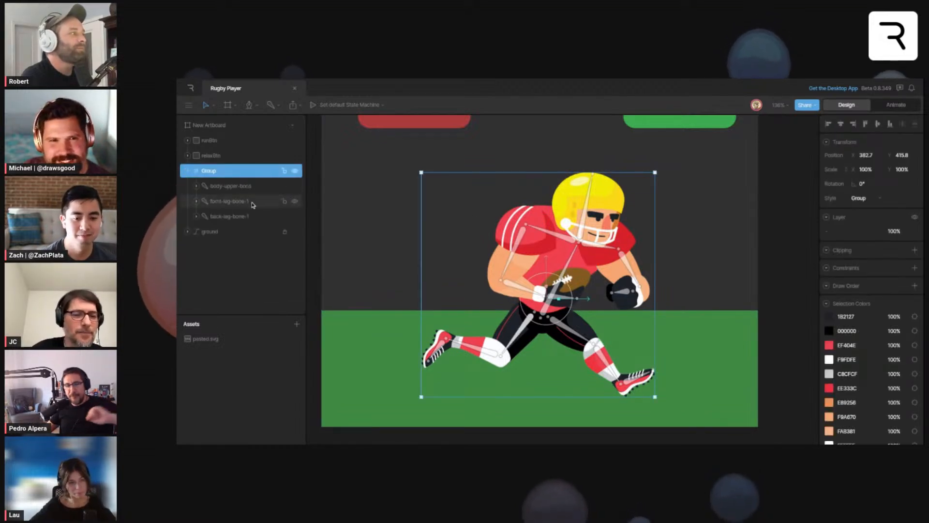
# Step: Examine the back leg's bone chain from back-leg-bone-1 down to the shoe group
pyautogui.click(233, 201)
pyautogui.click(234, 216)
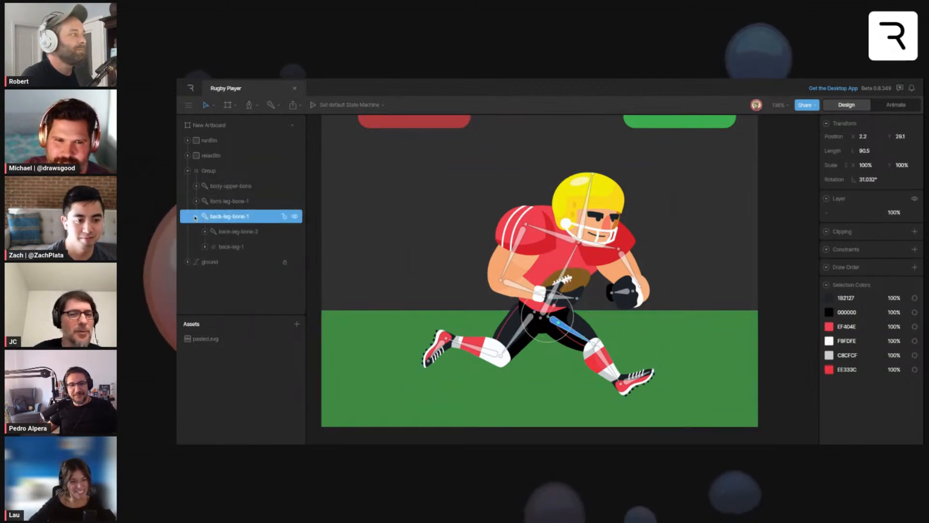
pyautogui.click(237, 247)
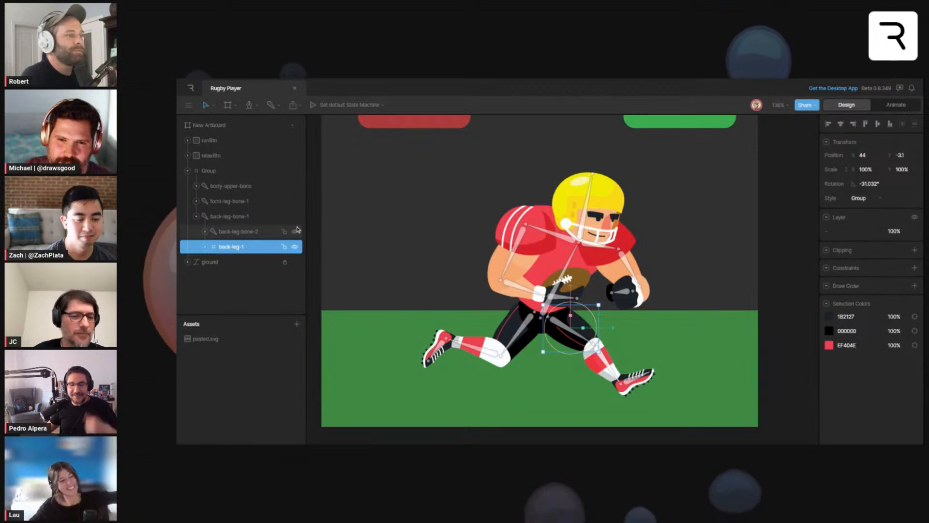
pyautogui.click(215, 234)
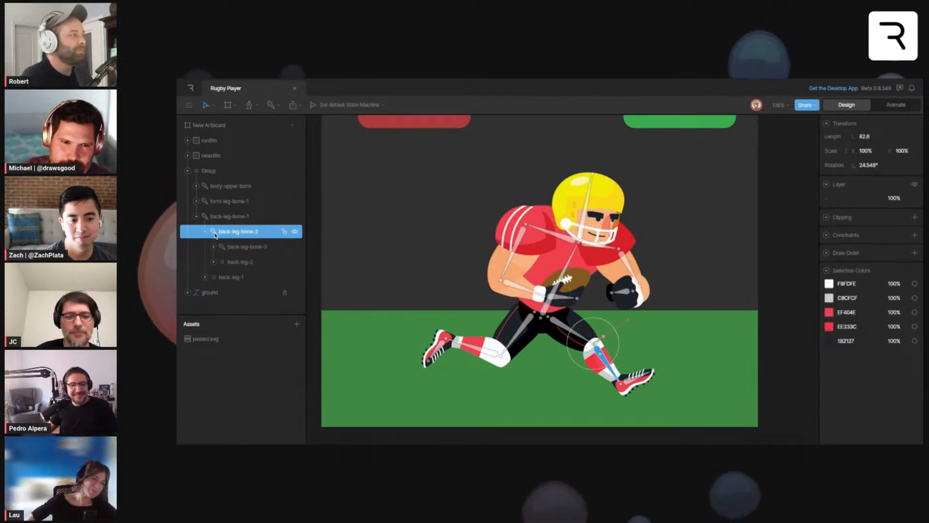
pyautogui.click(214, 246)
pyautogui.click(237, 258)
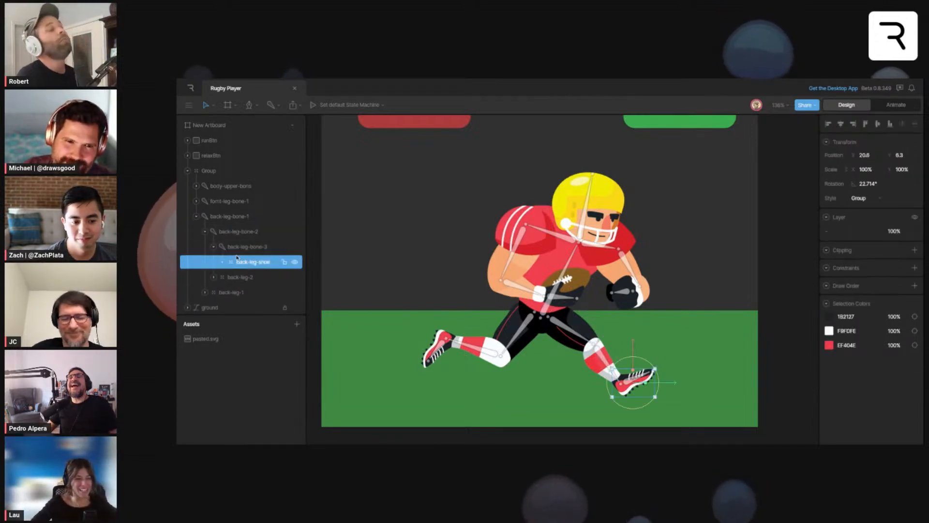
# Step: Examine the front leg's bones, expand the front-leg-1 group to list its shapes and clear the selection
pyautogui.click(228, 229)
pyautogui.click(224, 217)
pyautogui.click(220, 202)
pyautogui.click(196, 201)
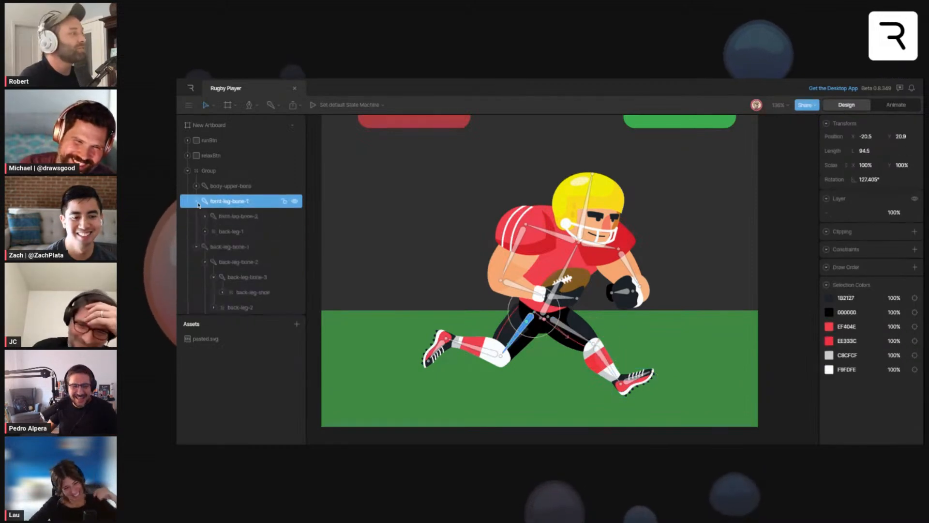
pyautogui.click(230, 217)
pyautogui.click(232, 231)
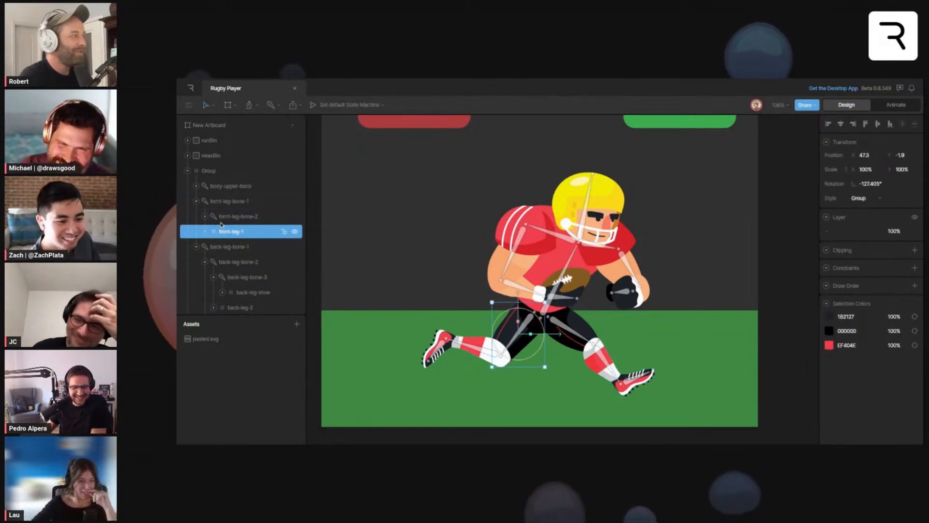
pyautogui.click(205, 231)
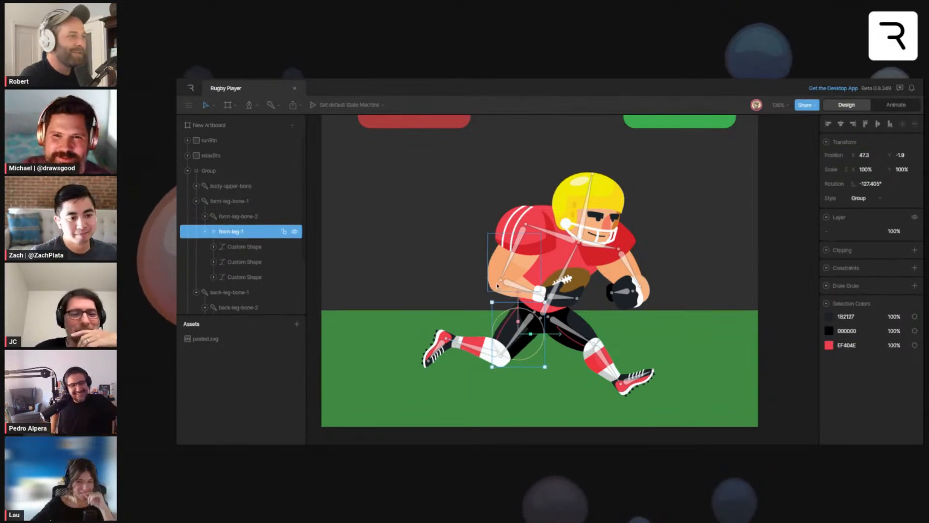
pyautogui.press('Escape')
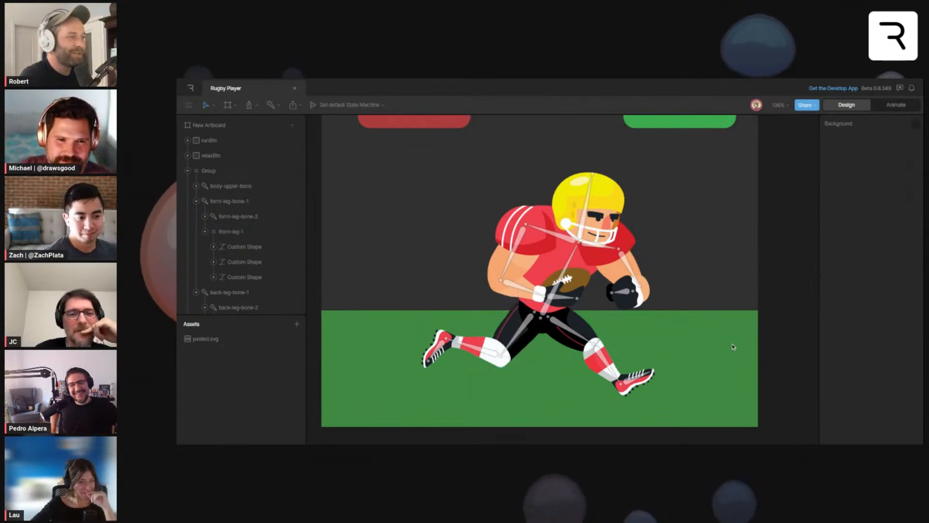
# Step: Examine the player's back arm, including the back-hand-1 group and the contents of back-hand-bone-2
pyautogui.scroll(5, 557, 347)
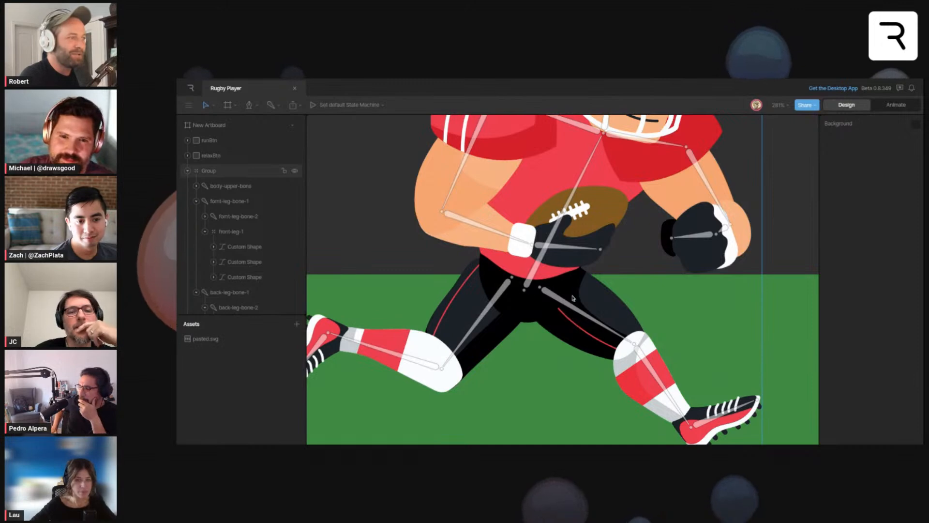
pyautogui.scroll(3, 572, 298)
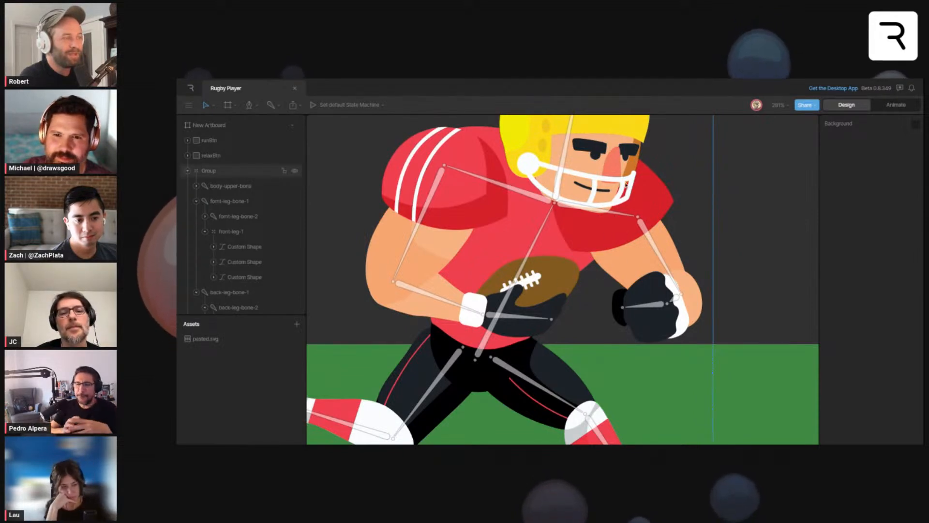
pyautogui.click(626, 217)
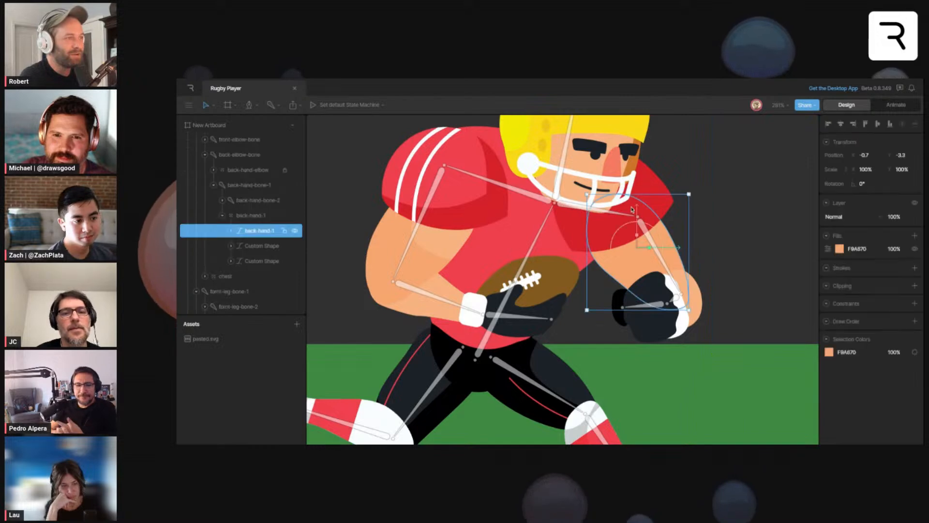
pyautogui.click(242, 217)
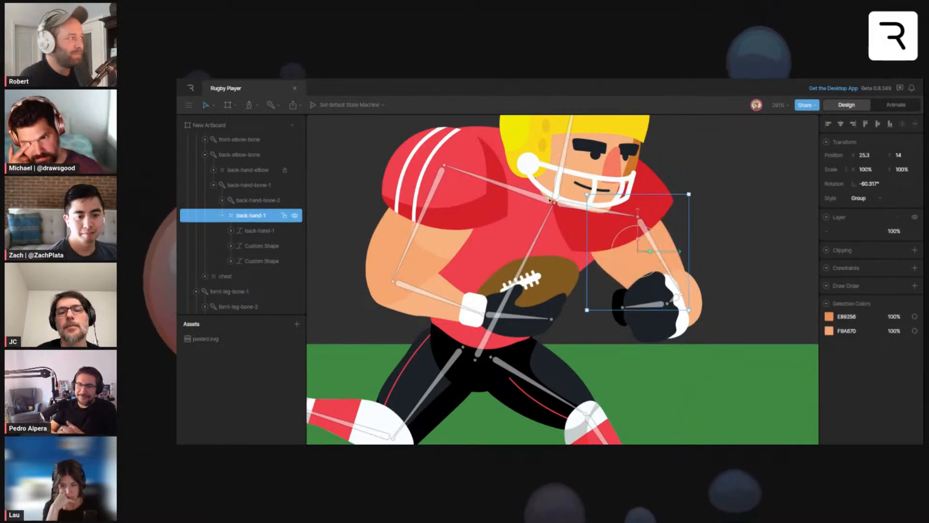
pyautogui.click(222, 200)
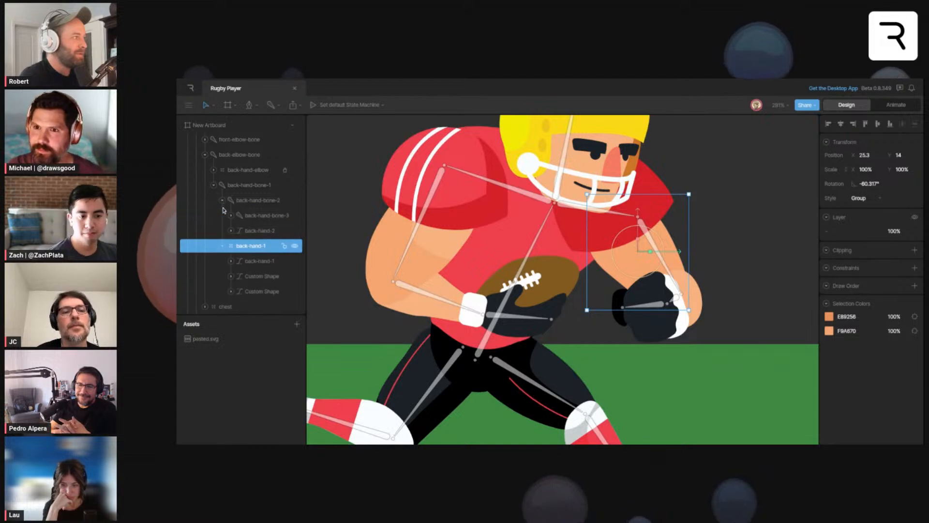
pyautogui.click(230, 231)
pyautogui.click(231, 231)
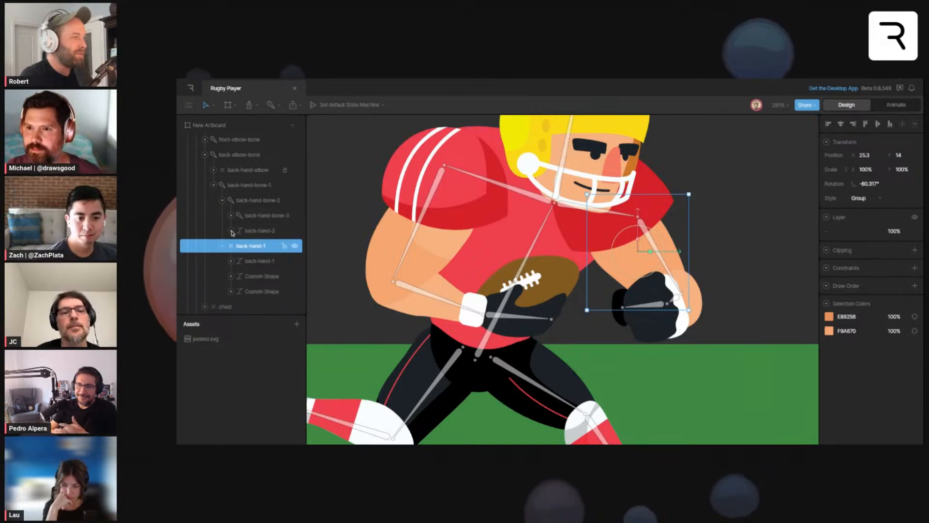
pyautogui.click(675, 298)
pyautogui.moveTo(701, 308)
pyautogui.mouseDown()
pyautogui.moveTo(709, 285)
pyautogui.moveTo(708, 296)
pyautogui.mouseUp()
pyautogui.hotkey('ctrl', 'z')
pyautogui.click(659, 241)
pyautogui.press('Escape')
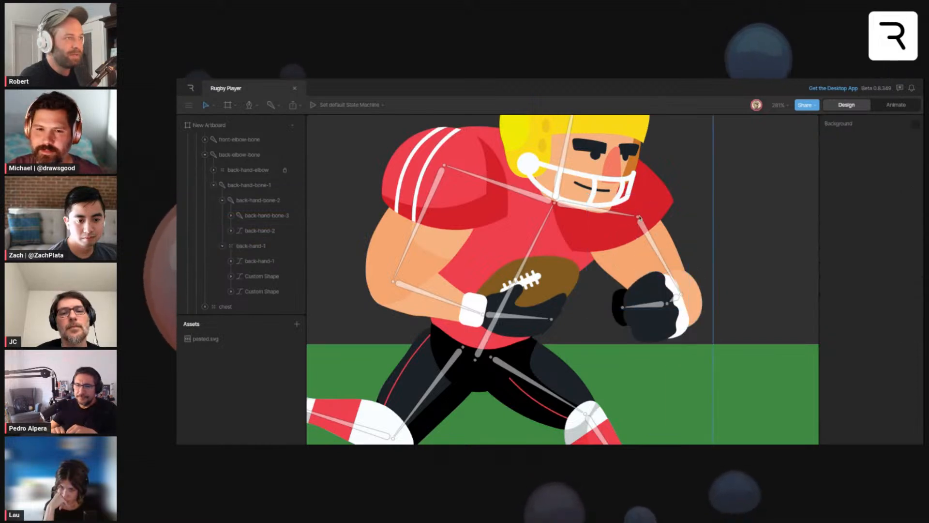
# Step: Inspect the shapes inside the back-hand-1 group
pyautogui.click(252, 261)
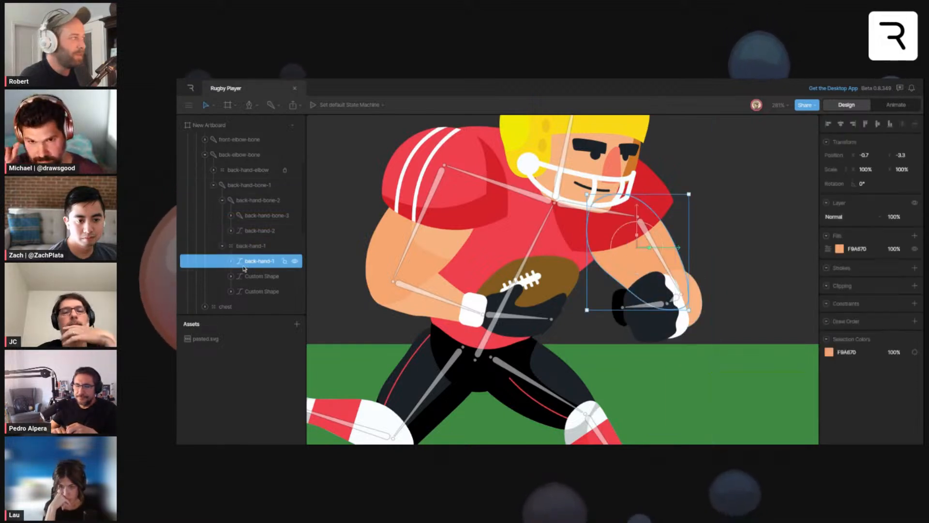
pyautogui.click(261, 276)
pyautogui.click(251, 245)
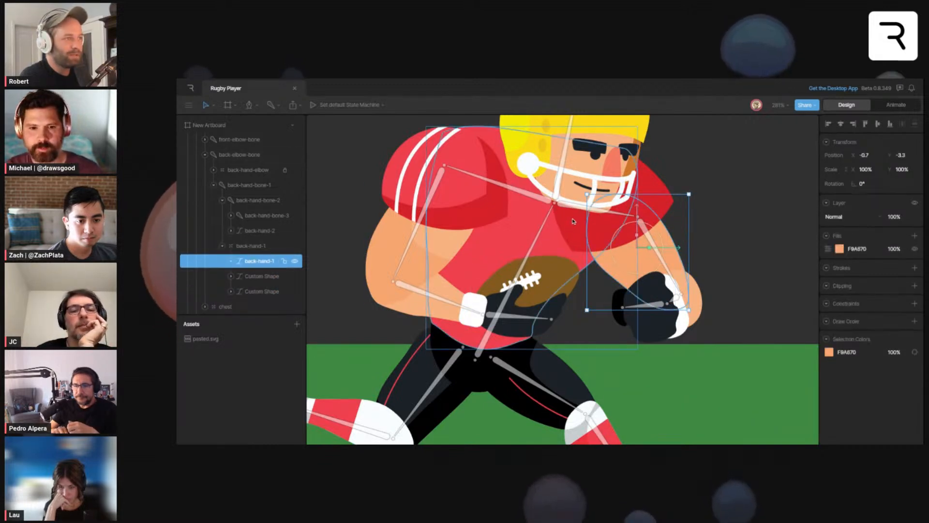
pyautogui.press('Escape')
# Step: Compare the overlapping chest shape with the back shoulder and select the back-hand-elbow group to inspect its properties
pyautogui.click(636, 189)
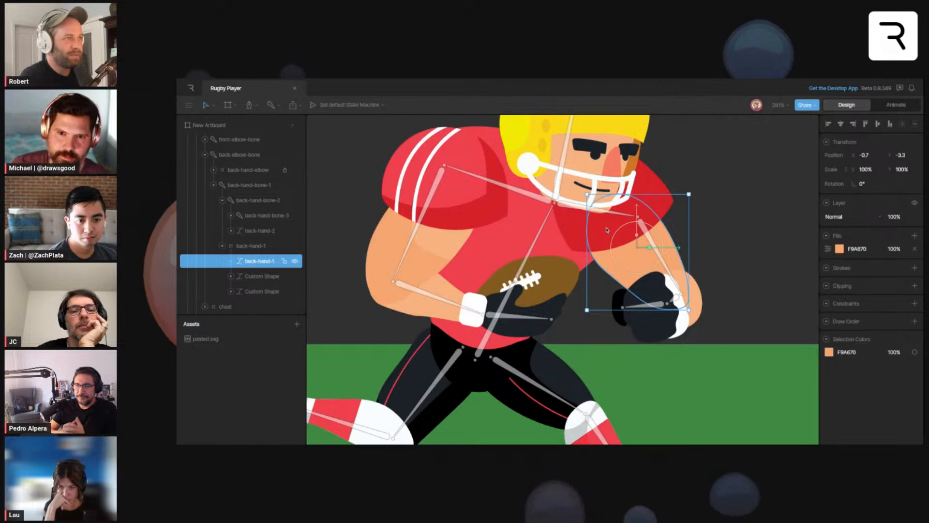
pyautogui.click(635, 189)
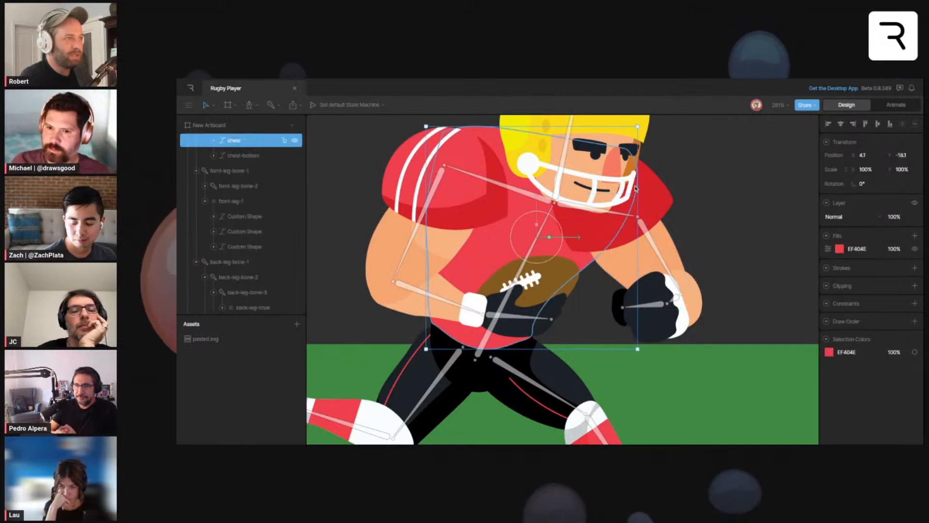
pyautogui.click(606, 211)
pyautogui.scroll(1, 228, 184)
pyautogui.click(257, 159)
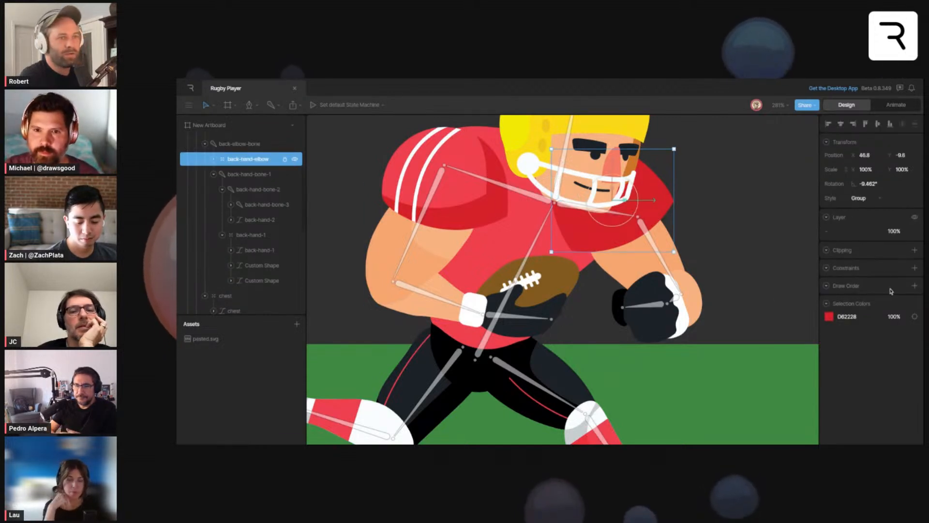
# Step: Add and activate a draw order rule on the back-hand-elbow group that draws it below the red chest shape
pyautogui.click(914, 286)
pyautogui.click(829, 311)
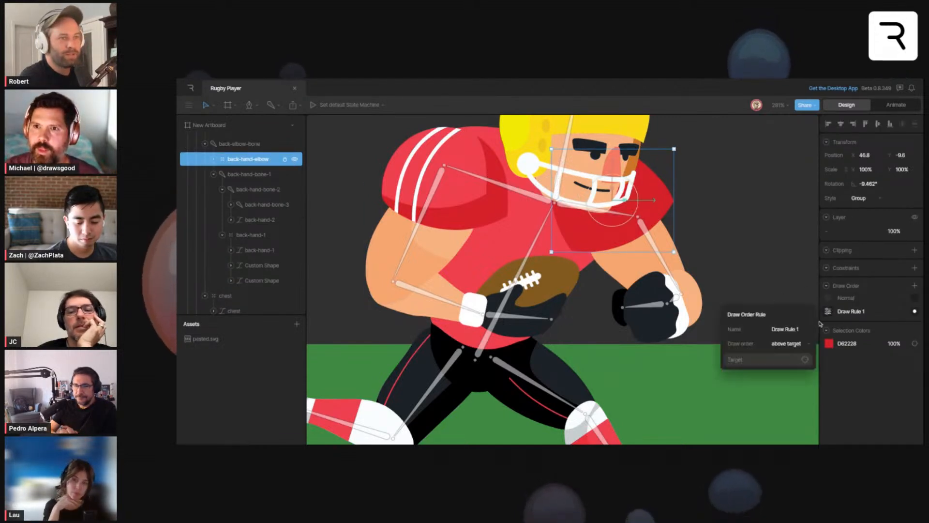
pyautogui.click(796, 343)
pyautogui.click(786, 358)
pyautogui.click(765, 359)
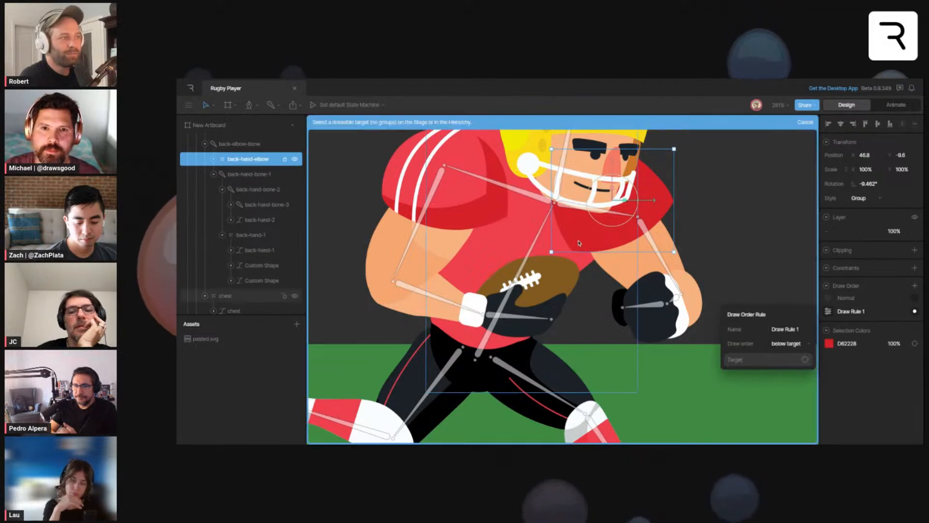
pyautogui.click(532, 236)
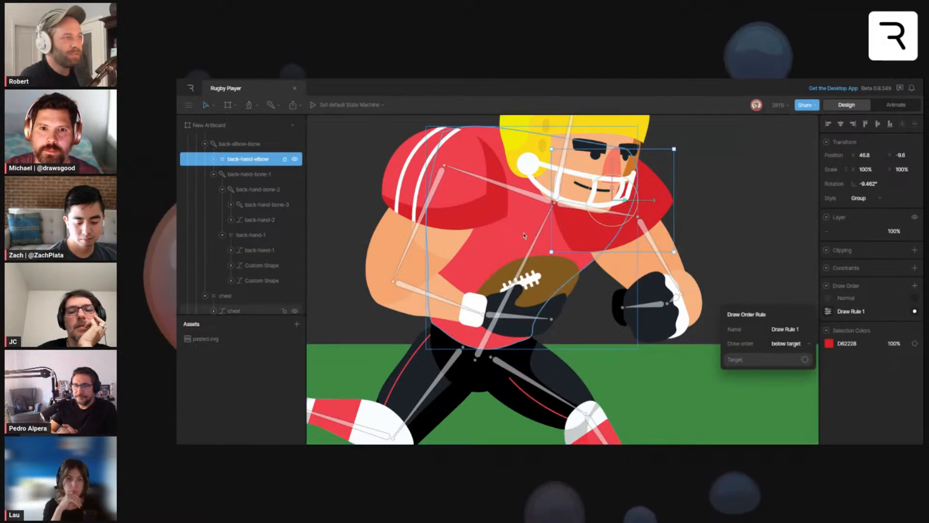
# Step: Add and activate a draw order rule on the back-hand-1 group, and expand back-hand-elbow to expose its shape
pyautogui.click(653, 232)
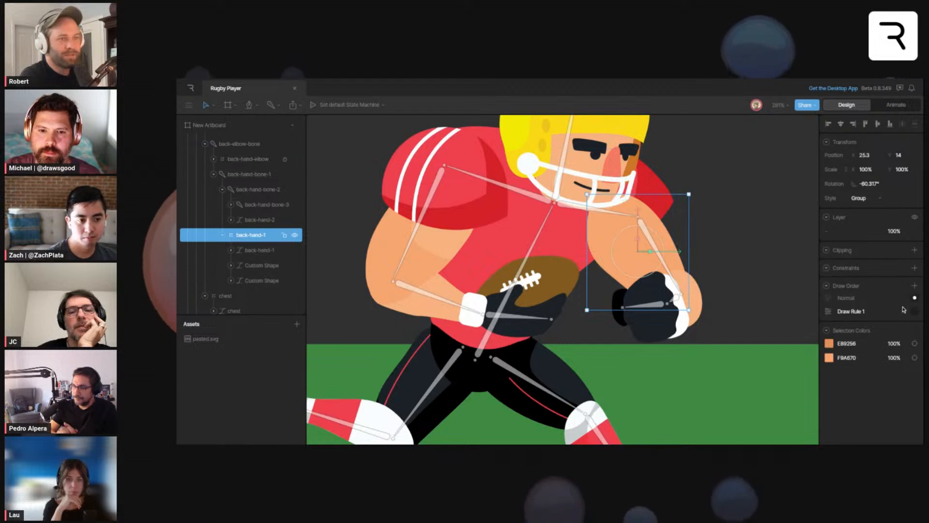
pyautogui.click(885, 312)
pyautogui.click(828, 311)
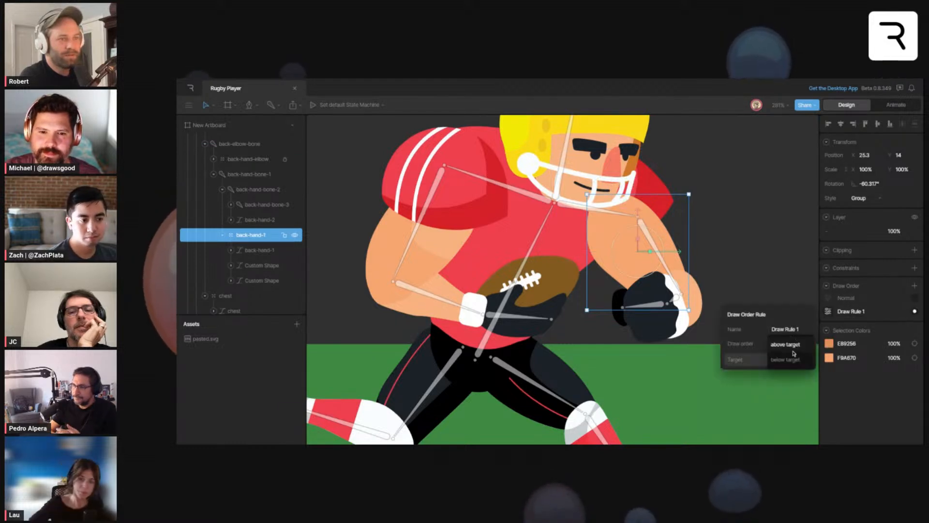
pyautogui.click(786, 362)
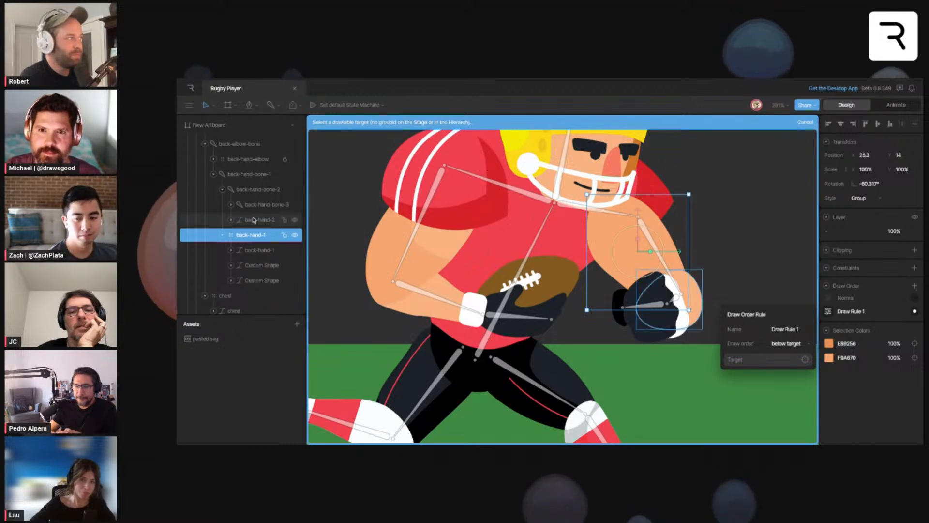
pyautogui.click(239, 160)
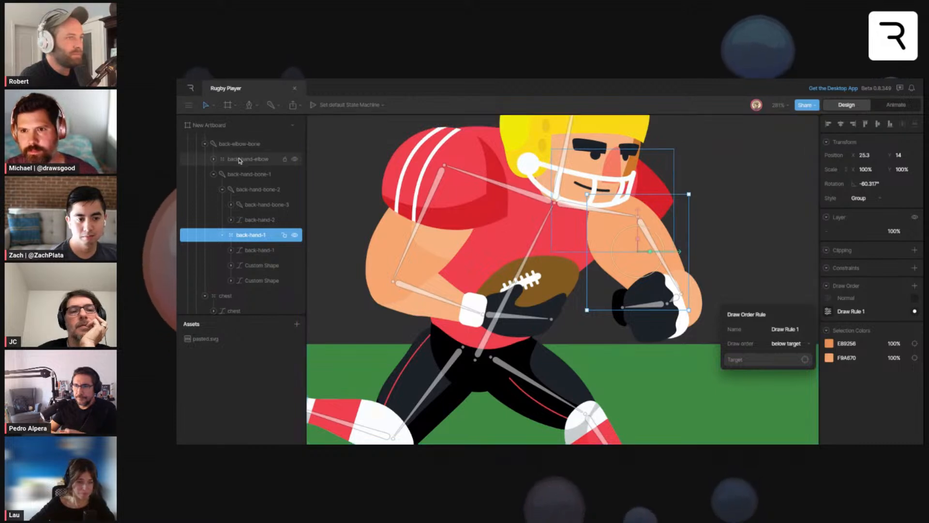
pyautogui.click(214, 159)
# Step: Target the Custom Shape inside back-hand-elbow in the back-hand-1 draw rule and set it to draw below target
pyautogui.click(762, 359)
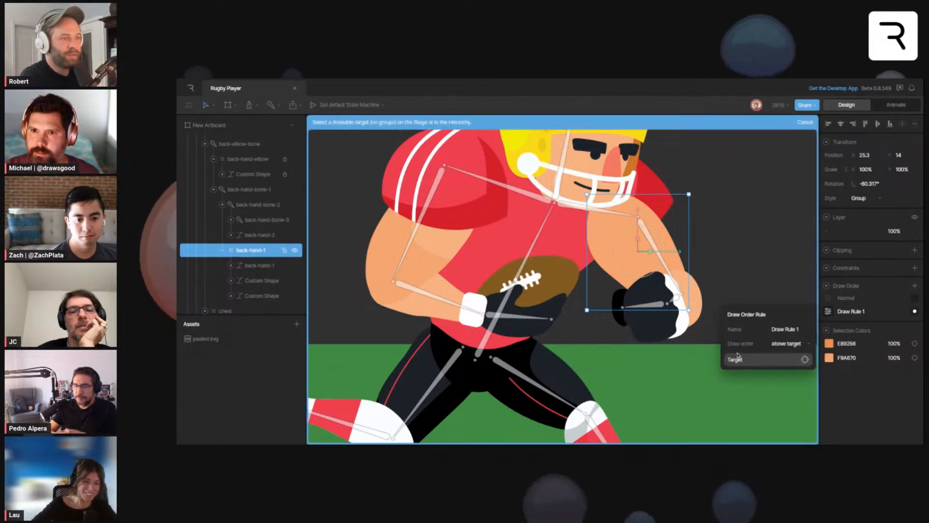
pyautogui.click(270, 175)
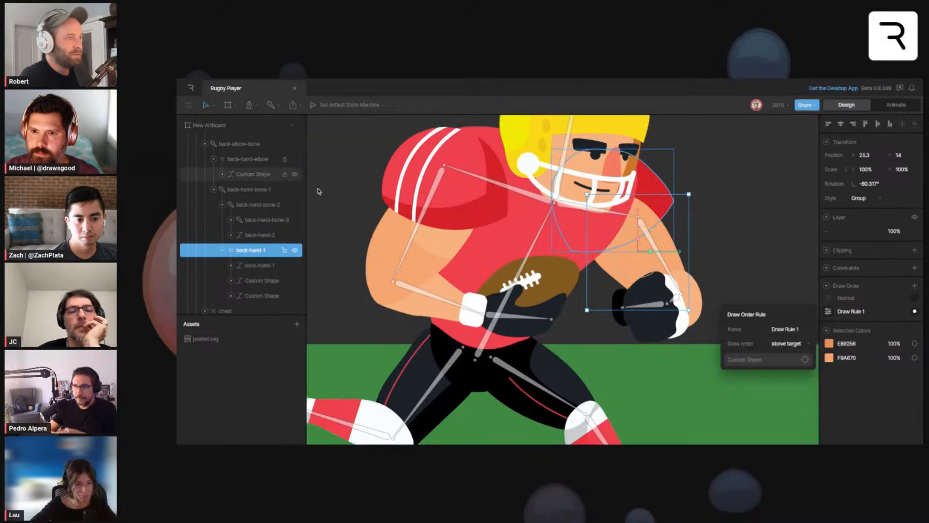
pyautogui.click(800, 347)
pyautogui.click(786, 359)
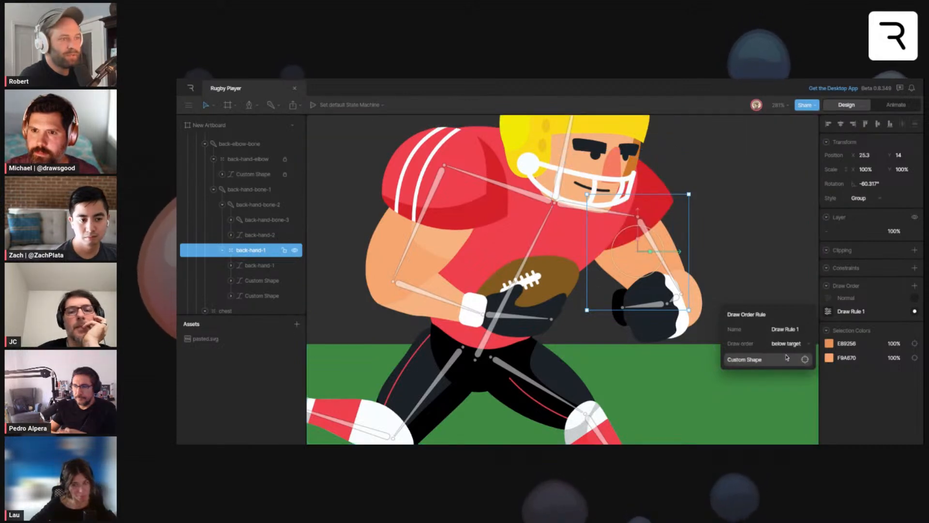
pyautogui.click(724, 246)
# Step: Try rotating back-hand-bone-1 toward the body to test the arm's layering, and undo the rotation
pyautogui.scroll(-5, 720, 305)
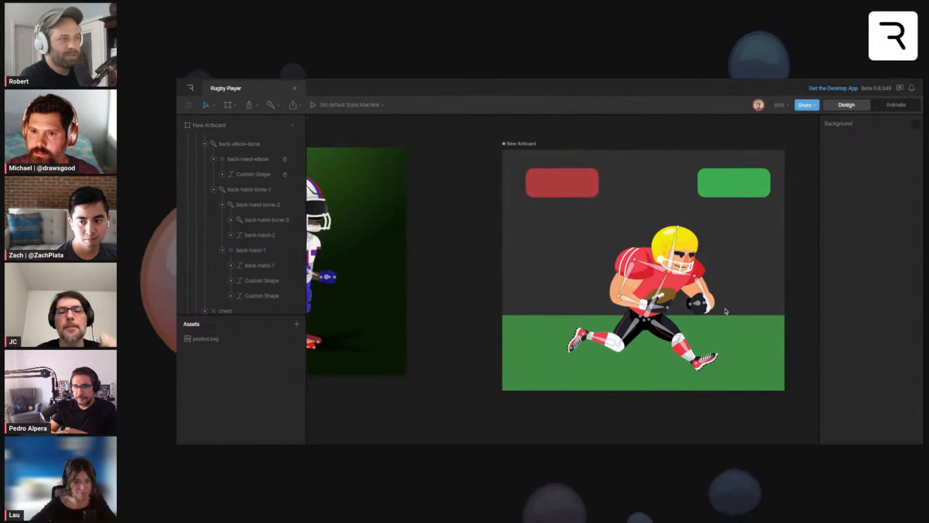
pyautogui.scroll(5, 695, 316)
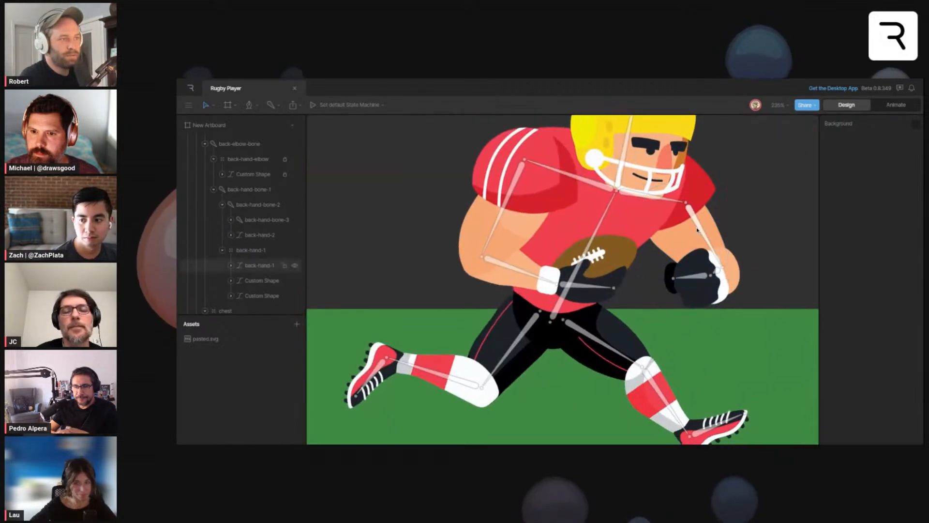
pyautogui.click(707, 228)
pyautogui.moveTo(703, 232)
pyautogui.mouseDown()
pyautogui.moveTo(678, 235)
pyautogui.moveTo(687, 236)
pyautogui.mouseUp()
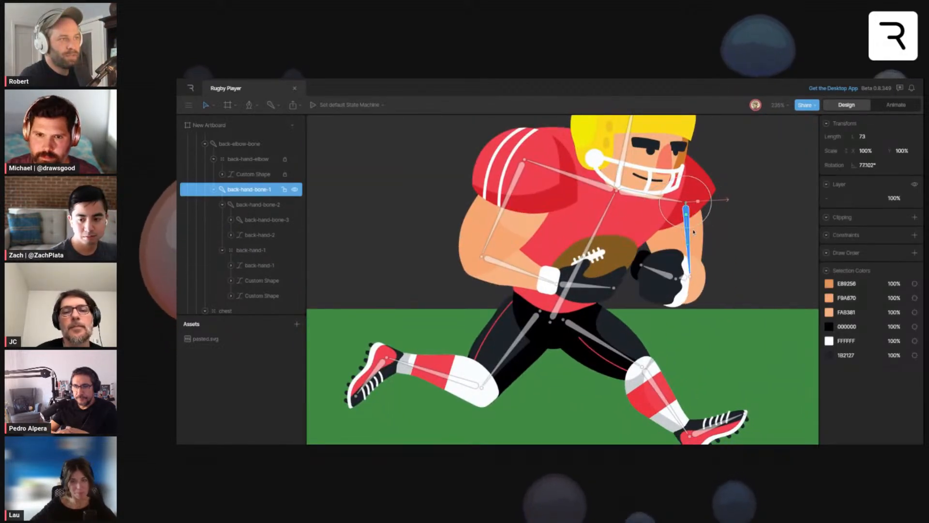
pyautogui.hotkey('ctrl', 'z')
# Step: Add and activate a draw order rule on the front-leg-1 thigh group, targeting the black hip shape
pyautogui.moveTo(713, 353); pyautogui.dragTo(735, 225)
pyautogui.click(520, 250)
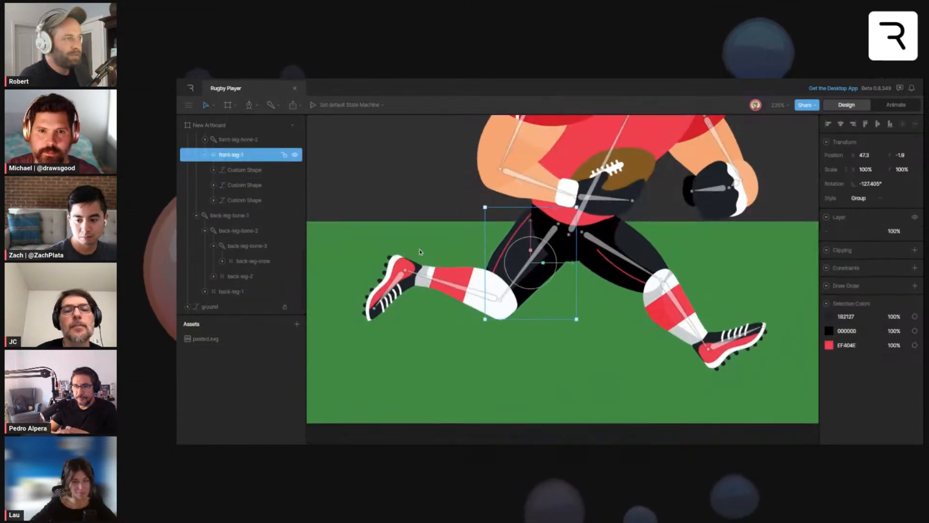
pyautogui.click(915, 287)
pyautogui.click(914, 311)
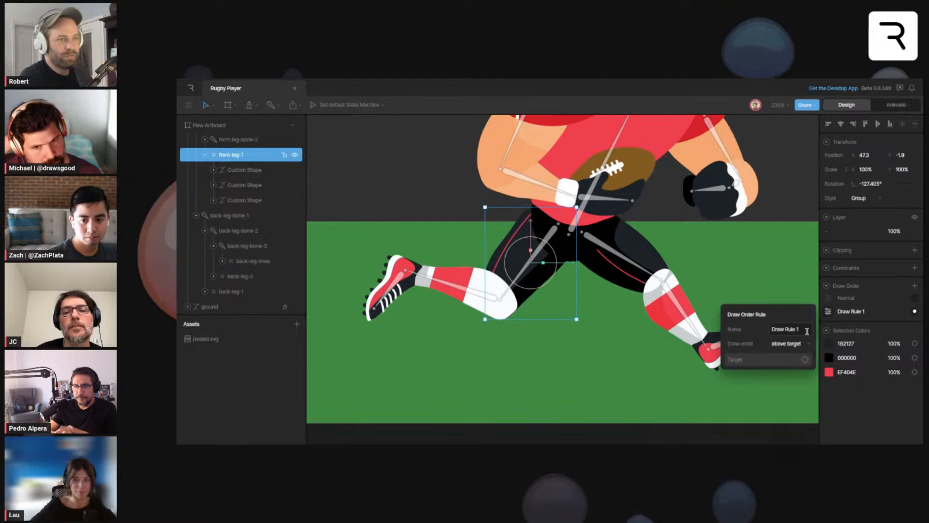
pyautogui.click(786, 362)
pyautogui.click(569, 247)
pyautogui.click(718, 242)
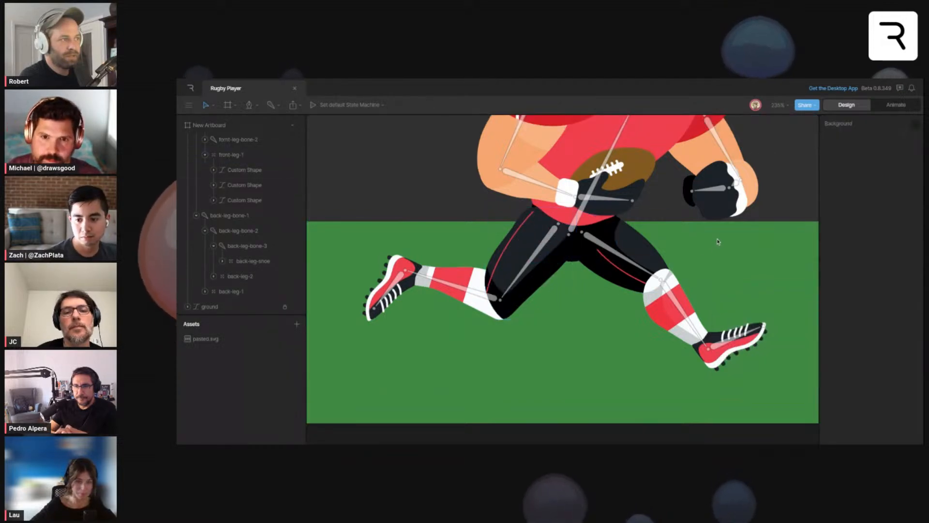
# Step: Add and activate a draw order rule on the back-leg-1 group that draws it below the chest-bottom shape
pyautogui.click(600, 260)
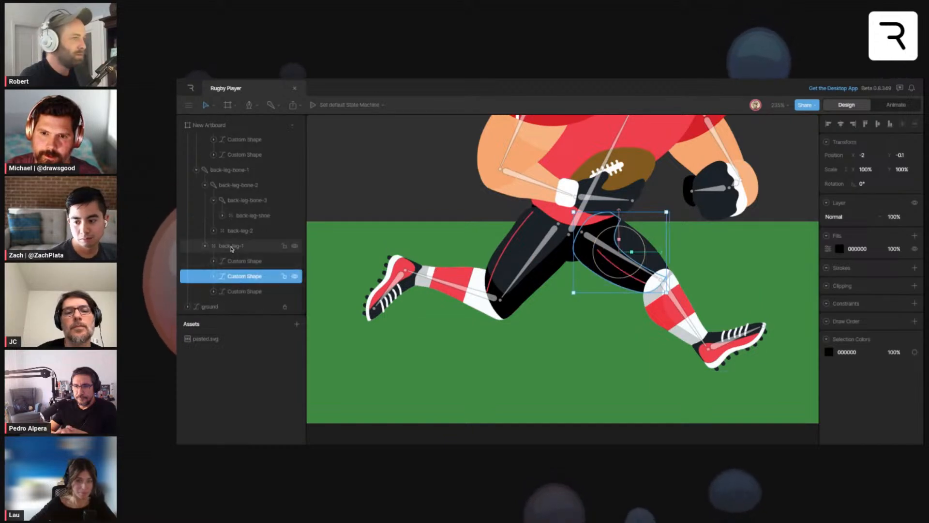
pyautogui.click(232, 247)
pyautogui.click(915, 286)
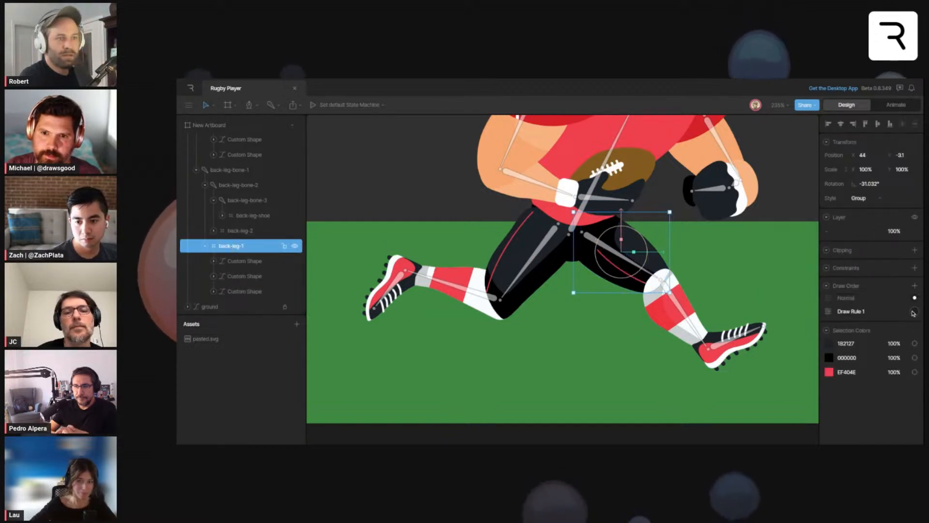
pyautogui.click(827, 311)
pyautogui.click(801, 347)
pyautogui.click(795, 361)
pyautogui.click(796, 360)
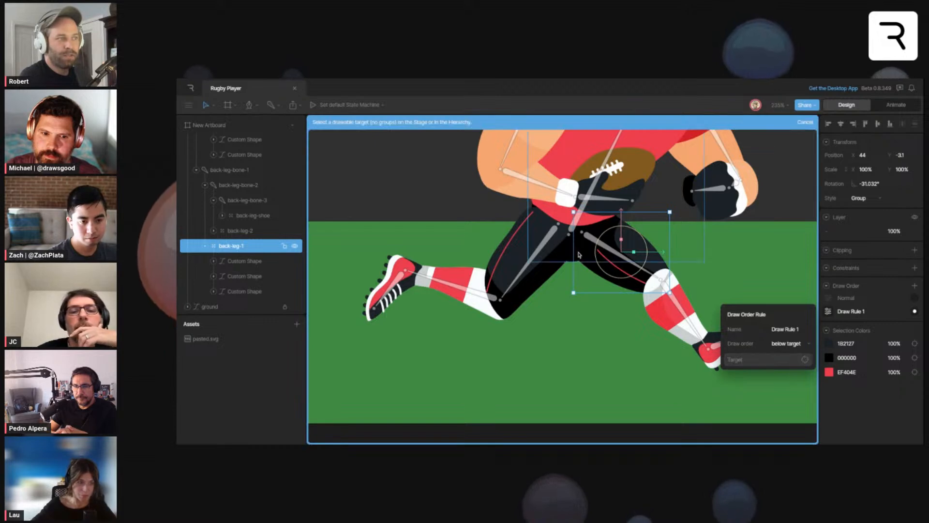
pyautogui.click(578, 250)
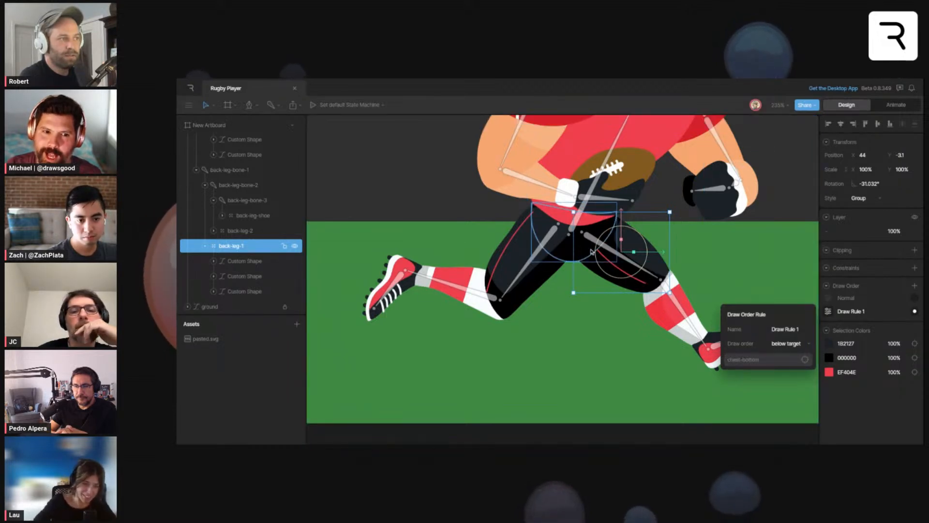
pyautogui.click(719, 237)
# Step: Select body-upper-bone and collapse its child branches and the leg bones in the hierarchy
pyautogui.scroll(-5, 718, 237)
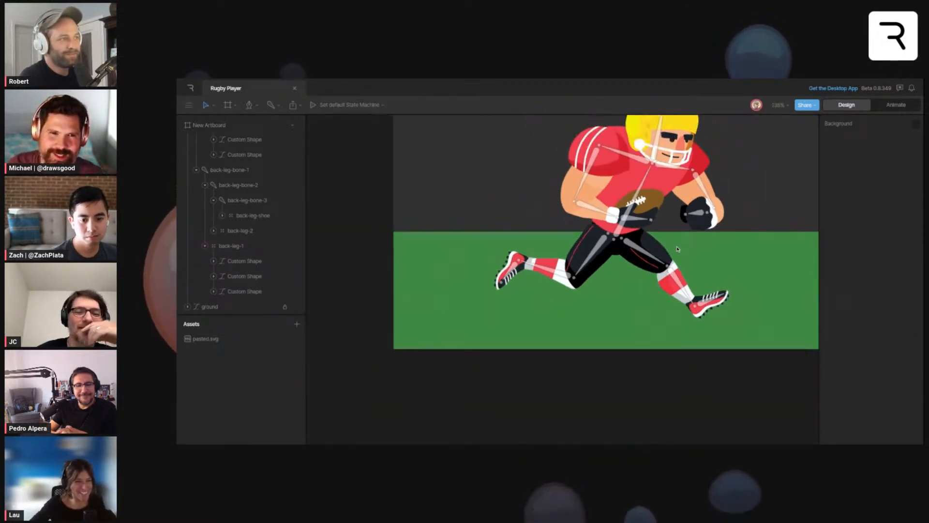
pyautogui.moveTo(742, 258); pyautogui.dragTo(697, 310)
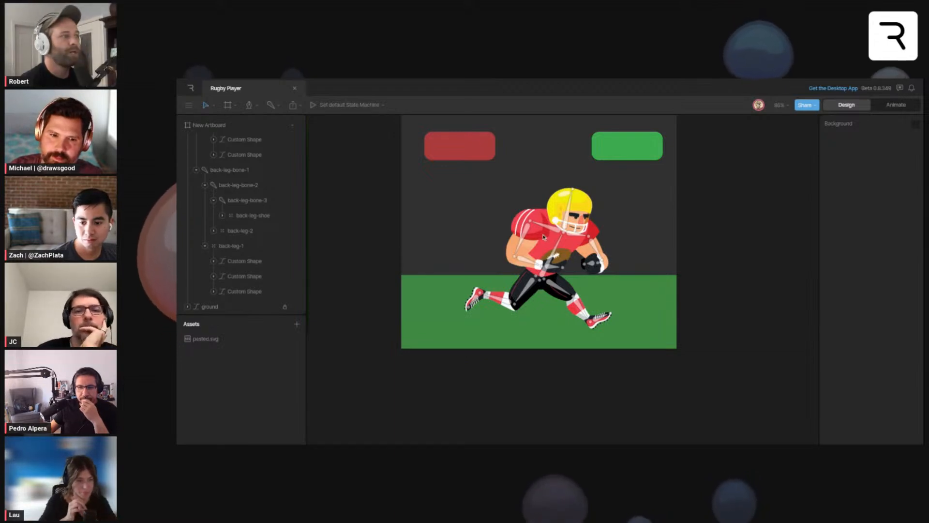
pyautogui.scroll(2, 516, 301)
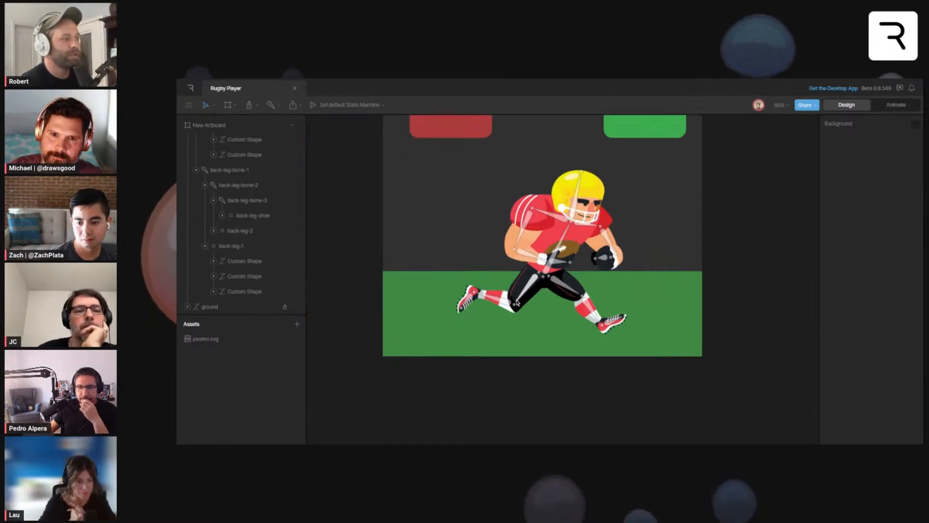
pyautogui.scroll(3, 558, 318)
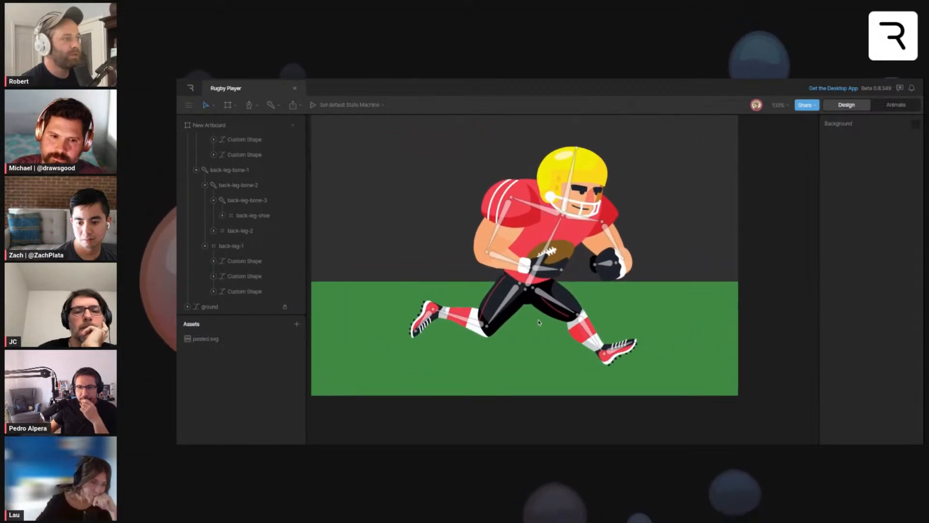
pyautogui.moveTo(534, 296)
pyautogui.mouseDown()
pyautogui.moveTo(535, 271)
pyautogui.moveTo(529, 278)
pyautogui.moveTo(556, 241)
pyautogui.moveTo(520, 314)
pyautogui.moveTo(542, 257)
pyautogui.moveTo(527, 283)
pyautogui.mouseUp()
pyautogui.click(204, 187)
pyautogui.click(196, 216)
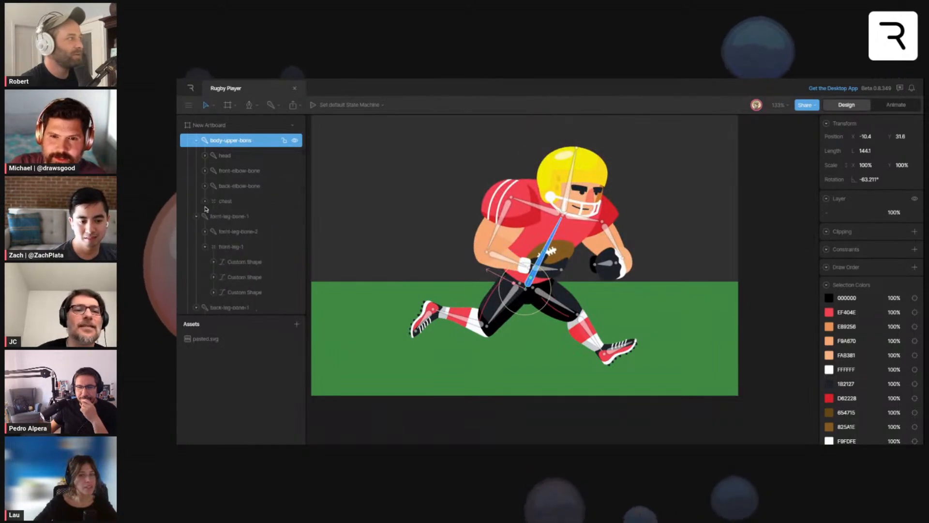
pyautogui.click(197, 231)
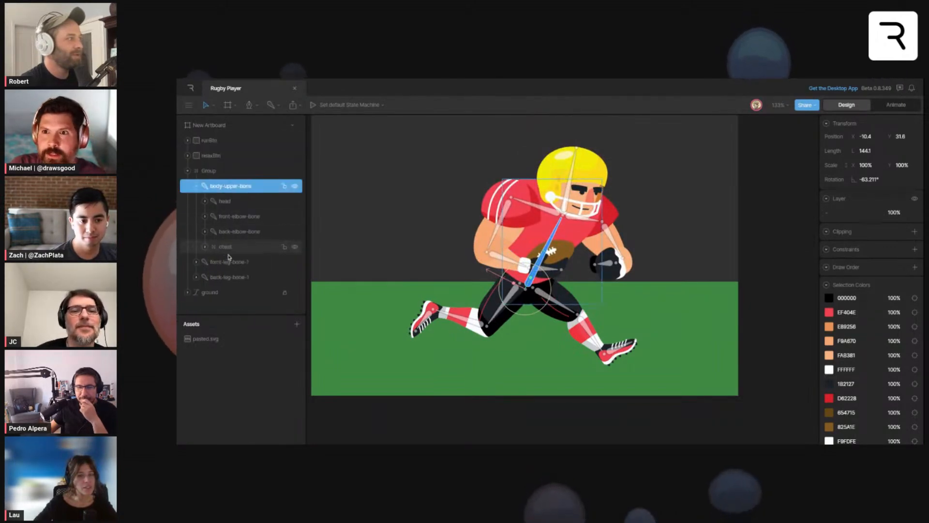
# Step: Nest the front and back upper leg bones under body-upper-bone, and select that parent bone
pyautogui.click(229, 277)
pyautogui.keyDown('shift'); pyautogui.click(229, 263); pyautogui.keyUp('shift')
pyautogui.moveTo(230, 262); pyautogui.dragTo(231, 187)
pyautogui.click(231, 187)
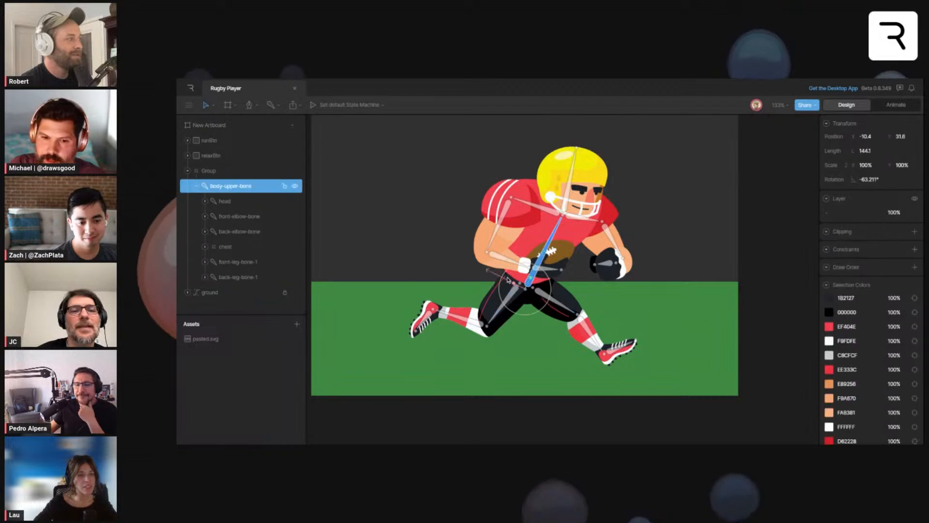
# Step: Try moving body-upper-bone and the whole character Group in turn, undoing the moves and clearing the selection
pyautogui.moveTo(541, 263); pyautogui.dragTo(559, 229)
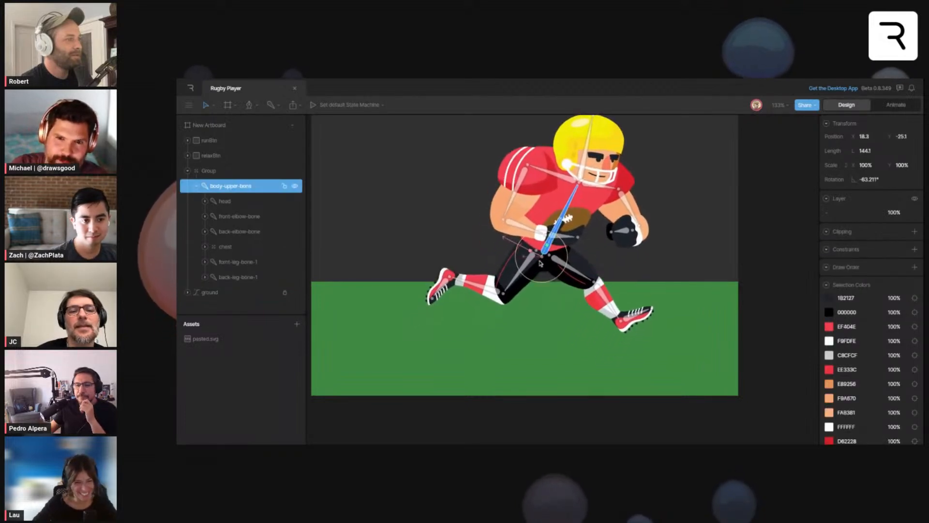
pyautogui.hotkey('ctrl', 'z')
pyautogui.click(223, 171)
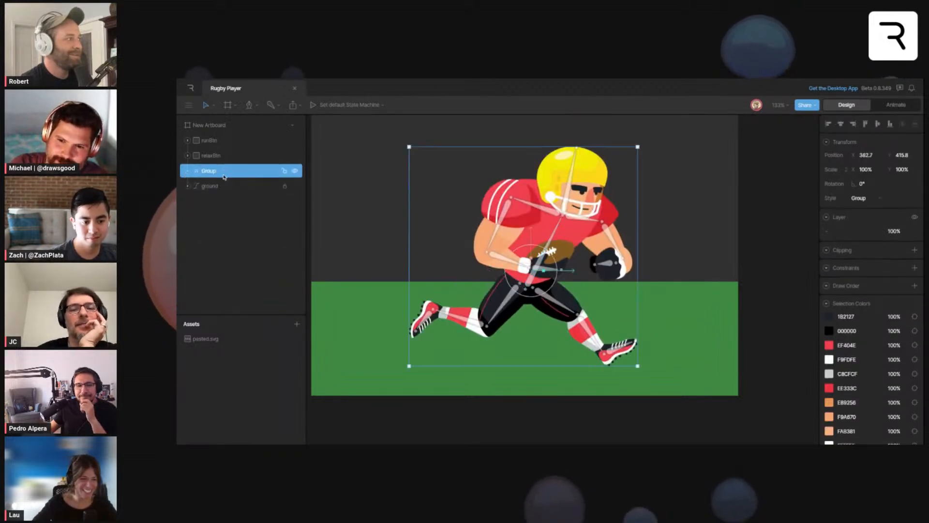
pyautogui.moveTo(554, 305)
pyautogui.mouseDown()
pyautogui.moveTo(555, 273)
pyautogui.moveTo(554, 289)
pyautogui.mouseUp()
pyautogui.moveTo(532, 243); pyautogui.dragTo(533, 221)
pyautogui.hotkey('ctrl', 'z')
pyautogui.click(755, 297)
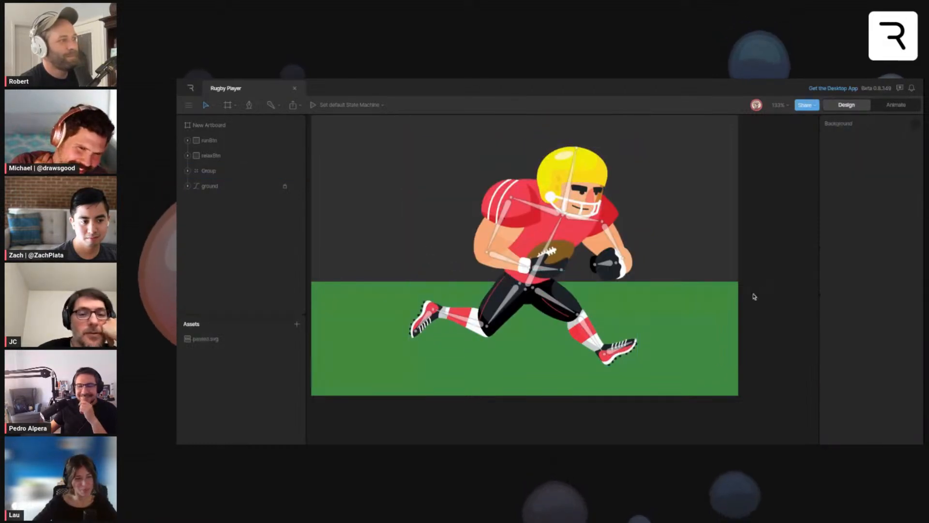
# Step: Select body-upper-bone, try moving it up together with the attached legs, and undo the move
pyautogui.scroll(1, 566, 290)
pyautogui.click(561, 289)
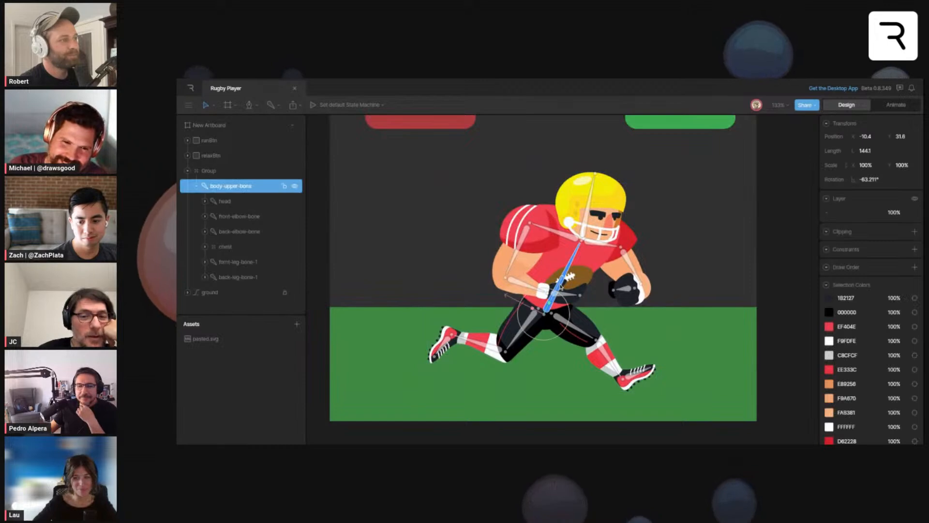
pyautogui.moveTo(559, 285); pyautogui.dragTo(572, 262)
pyautogui.hotkey('ctrl', 'z')
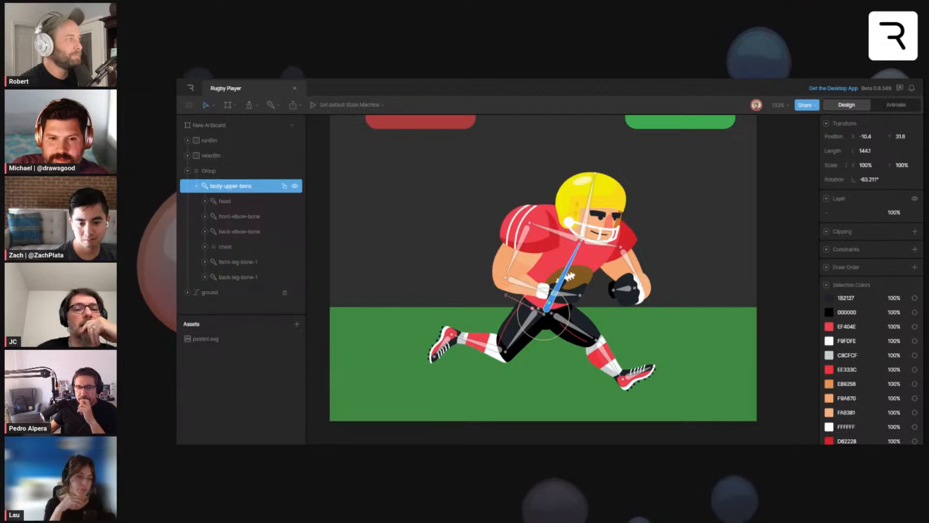
# Step: Raise body-upper-bone and tilt it to about -76°, and straighten the front leg's upper and lower bones beneath the hips
pyautogui.moveTo(559, 286); pyautogui.dragTo(568, 260)
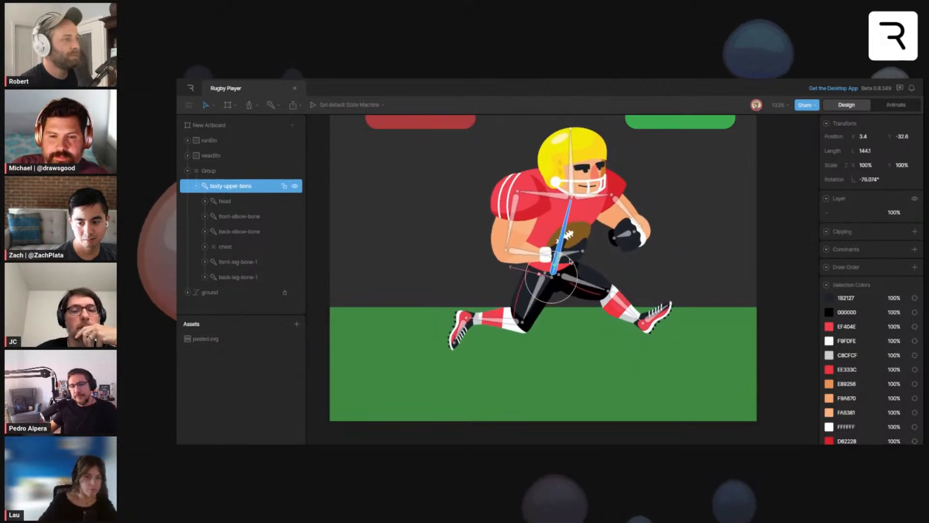
pyautogui.click(534, 296)
pyautogui.moveTo(534, 297); pyautogui.dragTo(549, 300)
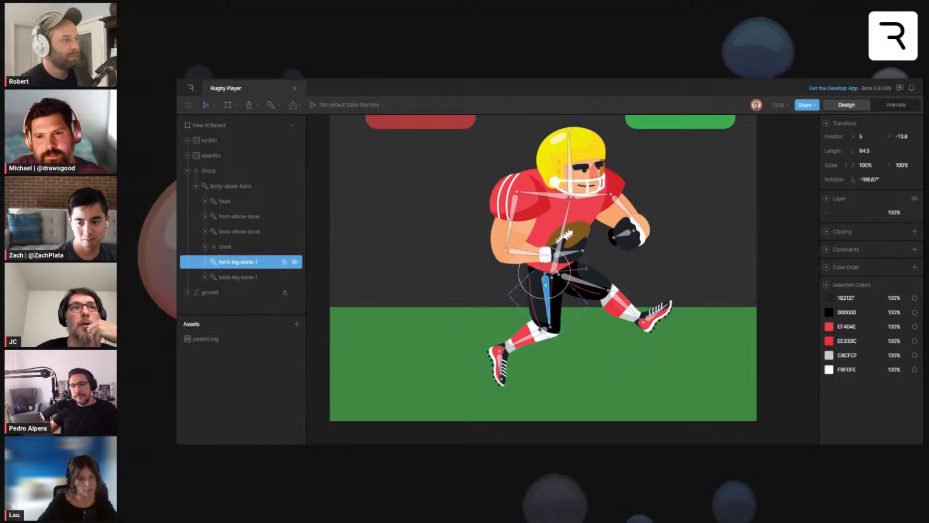
pyautogui.click(530, 335)
pyautogui.moveTo(529, 336); pyautogui.dragTo(537, 350)
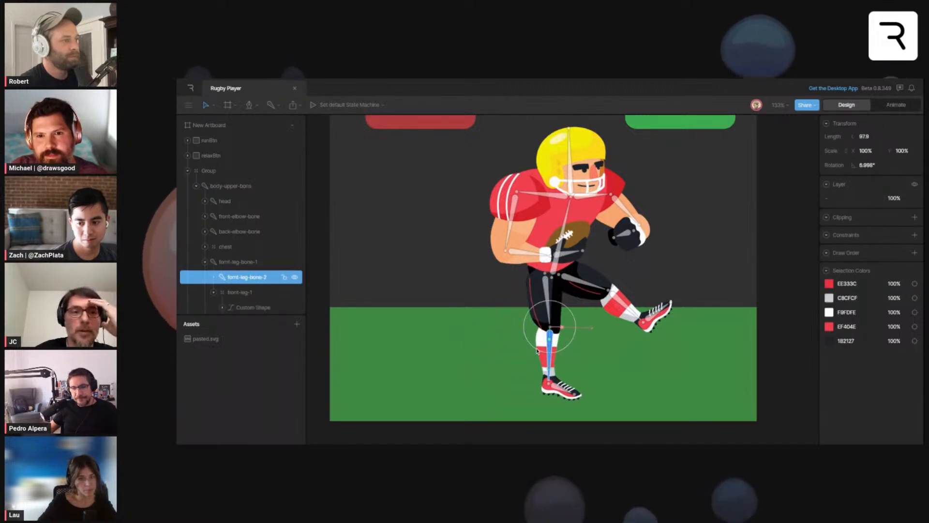
# Step: Swing the raised back leg down by rotating back-leg-bone-1 to about 150°, and set back-leg-bone-2 to about 21°
pyautogui.click(559, 388)
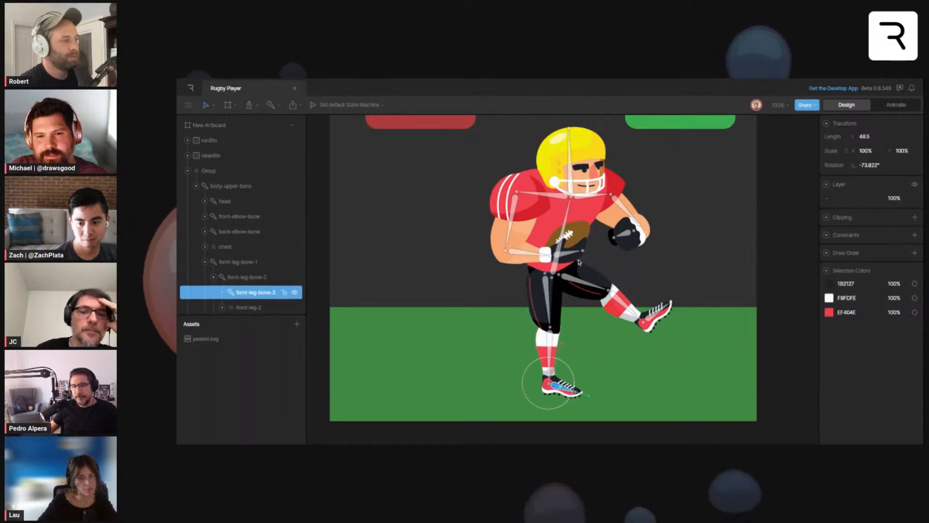
pyautogui.click(579, 284)
pyautogui.moveTo(583, 268); pyautogui.dragTo(583, 268)
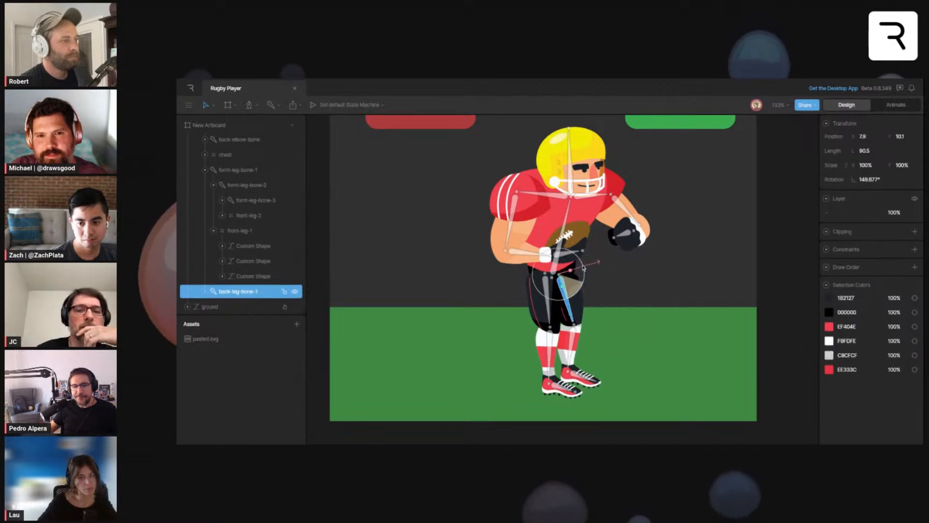
pyautogui.click(572, 340)
pyautogui.click(584, 340)
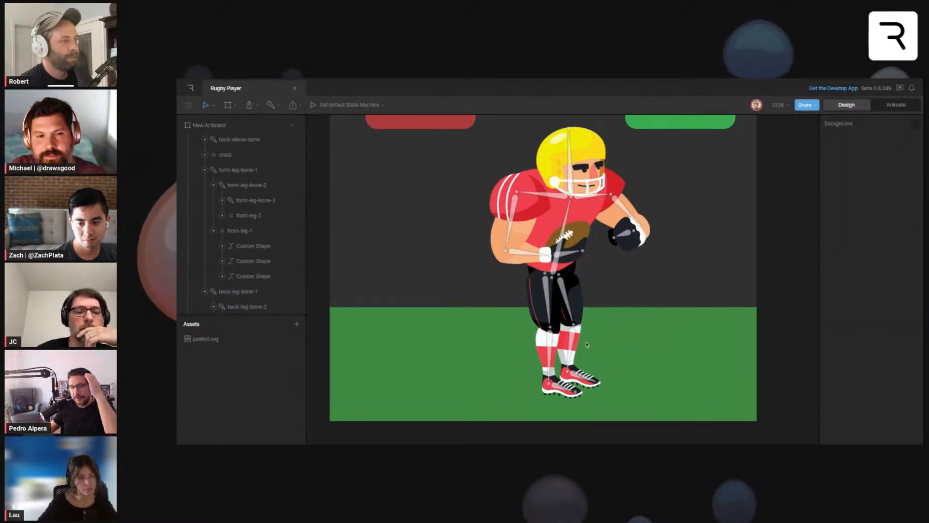
pyautogui.click(574, 342)
pyautogui.click(575, 343)
pyautogui.click(582, 342)
pyautogui.click(582, 340)
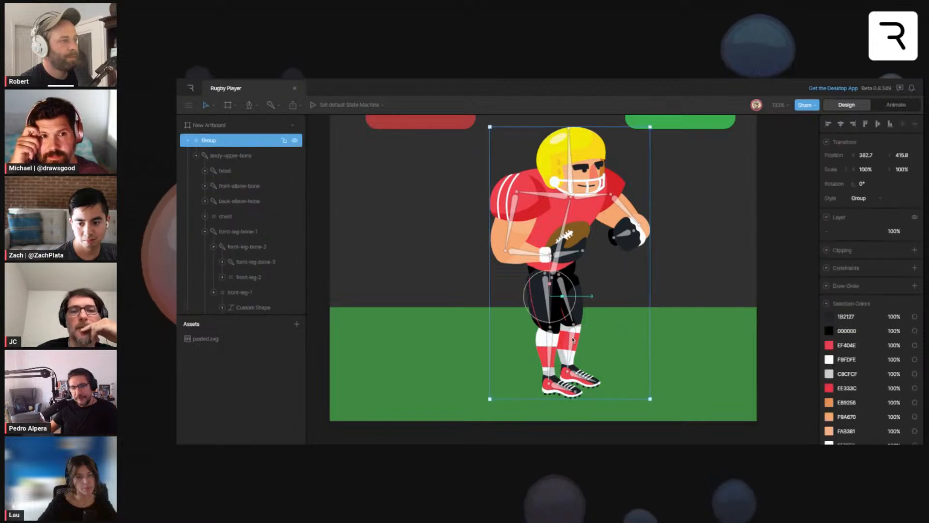
pyautogui.click(581, 337)
pyautogui.moveTo(587, 344); pyautogui.dragTo(588, 342)
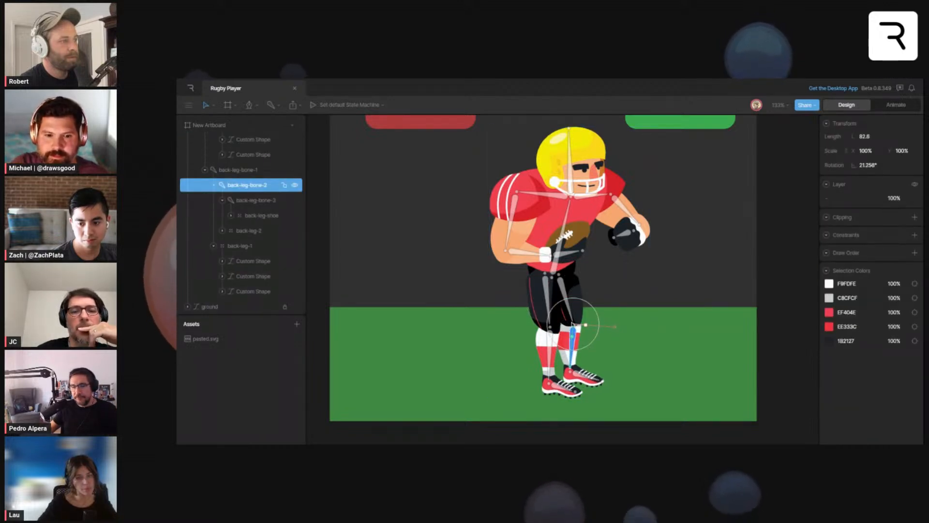
# Step: Fine-tune the rotations of back-leg-bone-1 and back-leg-bone-2 (about 18°) so the back leg stands beside the front leg, and clear the selection
pyautogui.click(575, 316)
pyautogui.moveTo(576, 294); pyautogui.dragTo(575, 296)
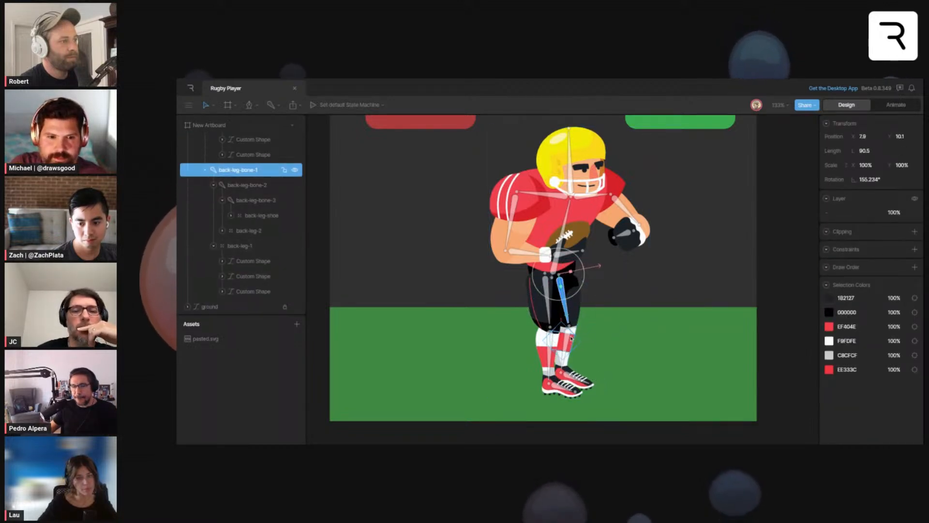
pyautogui.click(569, 339)
pyautogui.moveTo(582, 346); pyautogui.dragTo(584, 345)
pyautogui.click(566, 308)
pyautogui.moveTo(571, 296); pyautogui.dragTo(572, 295)
pyautogui.click(757, 241)
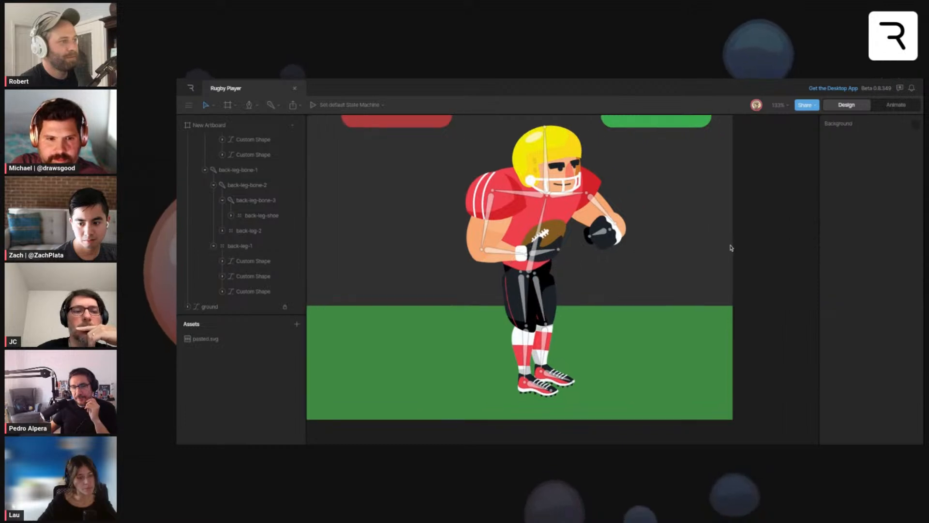
# Step: Place four groups on the feet, one at each ankle joint and one at each toe tip of the front and back legs
pyautogui.scroll(-3, 730, 245)
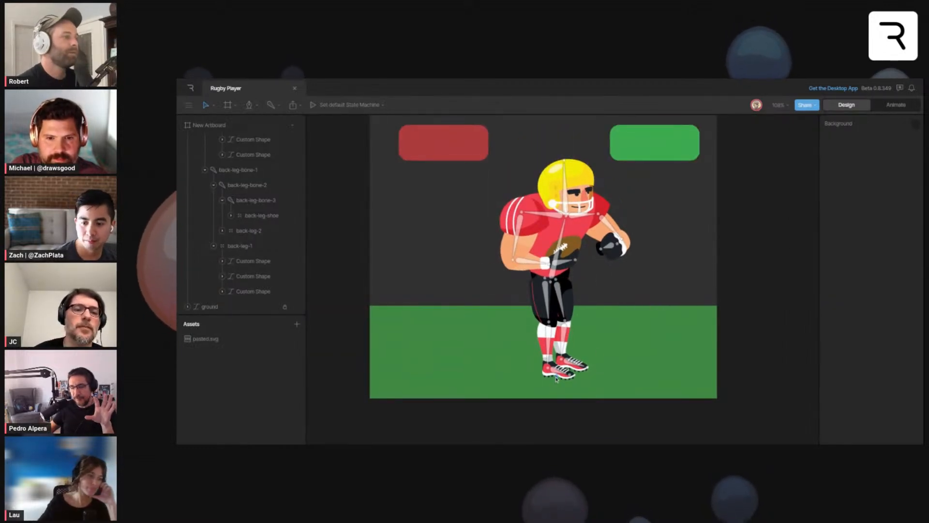
pyautogui.scroll(4, 611, 289)
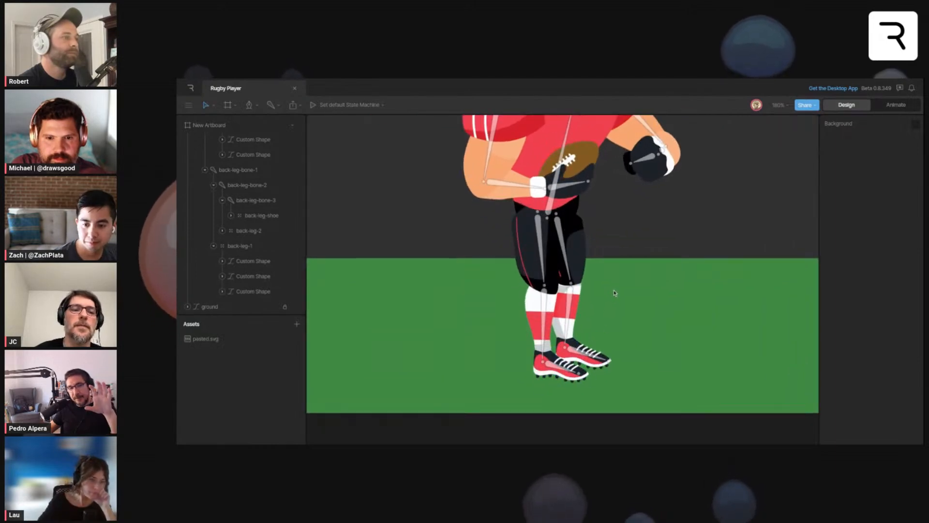
pyautogui.moveTo(627, 281); pyautogui.dragTo(616, 285)
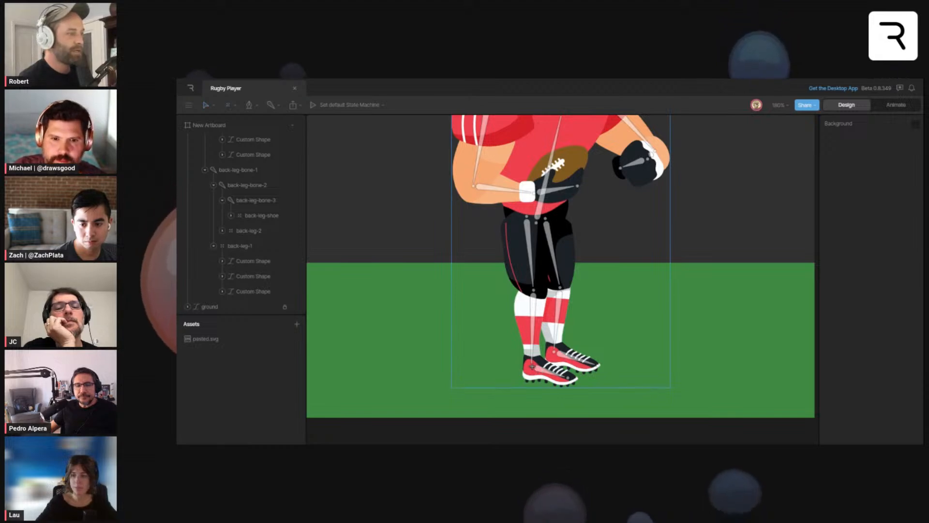
pyautogui.click(533, 366)
pyautogui.click(567, 377)
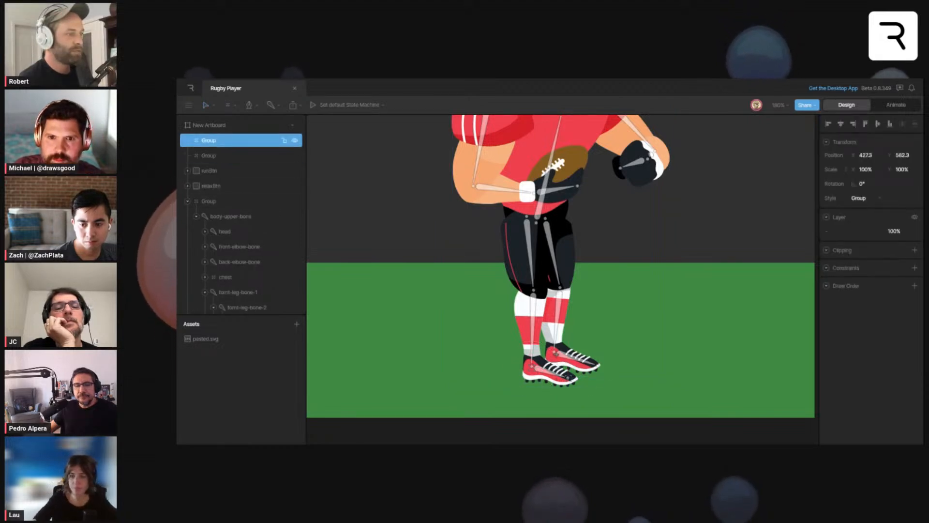
pyautogui.click(554, 351)
pyautogui.click(598, 366)
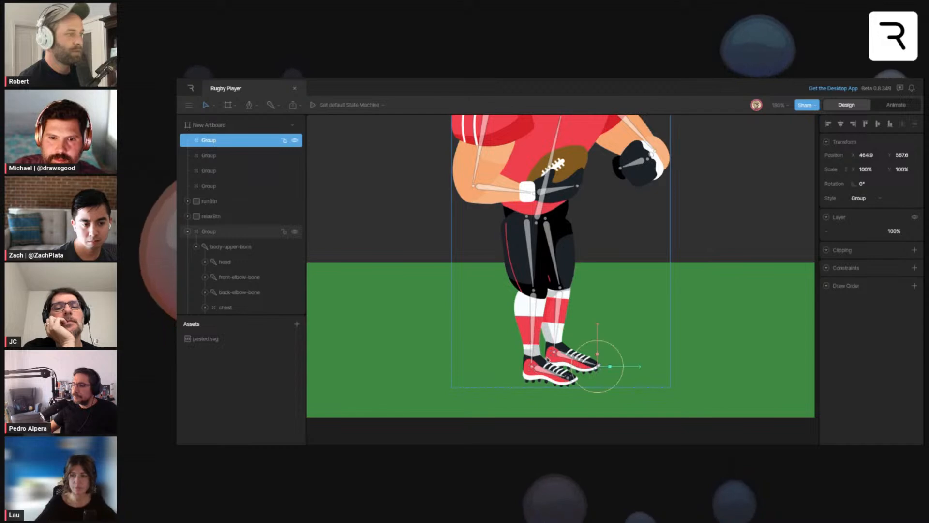
# Step: Select all four new foot groups and change their style to Target
pyautogui.keyDown('shift'); pyautogui.click(554, 352); pyautogui.keyUp('shift')
pyautogui.keyDown('shift'); pyautogui.click(532, 366); pyautogui.keyUp('shift')
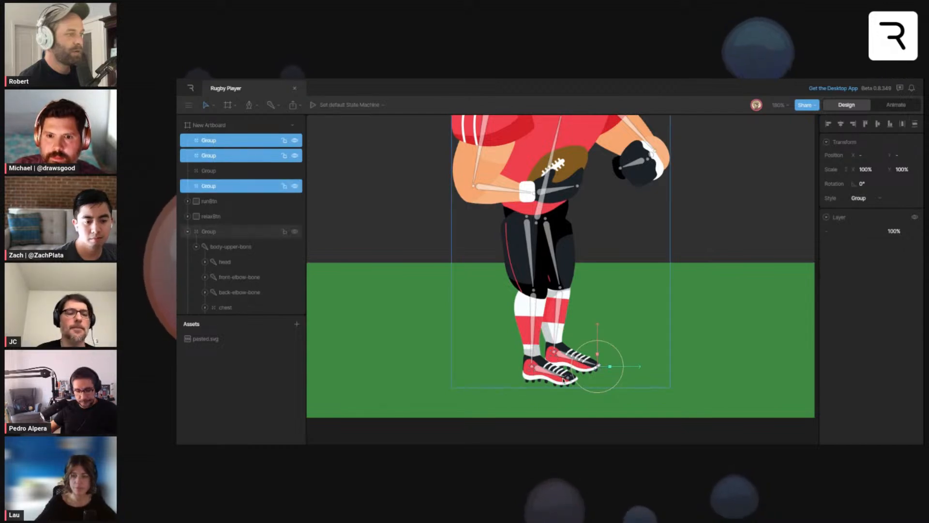
pyautogui.keyDown('shift'); pyautogui.click(567, 377); pyautogui.keyUp('shift')
pyautogui.click(856, 202)
pyautogui.click(860, 209)
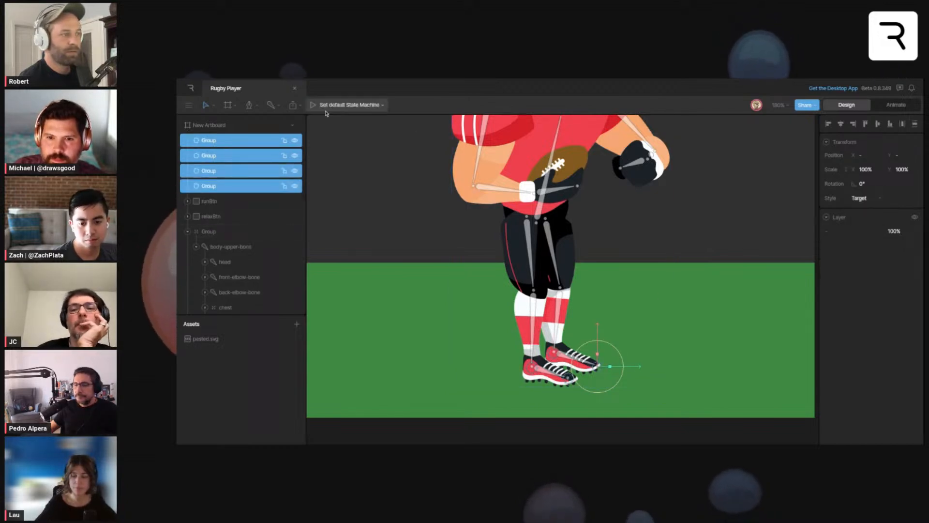
# Step: Nest the back foot's ankle target under its toe target, try rotating the targets, and undo the rotation
pyautogui.click(228, 140)
pyautogui.click(229, 155)
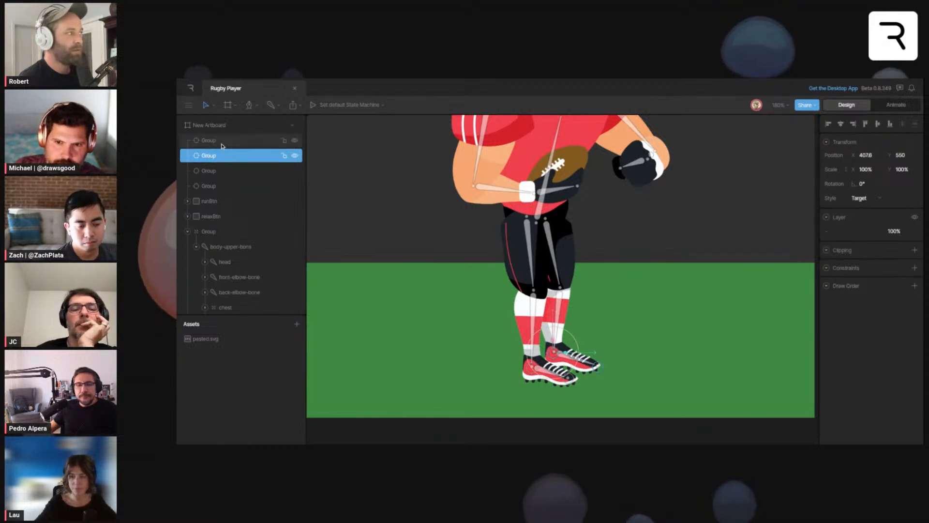
pyautogui.click(225, 142)
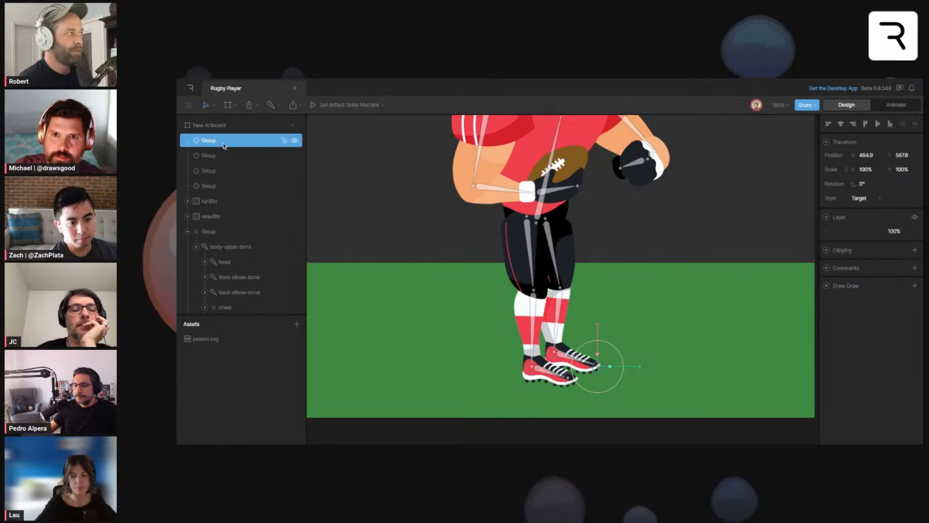
pyautogui.moveTo(222, 156); pyautogui.dragTo(219, 141)
pyautogui.click(219, 141)
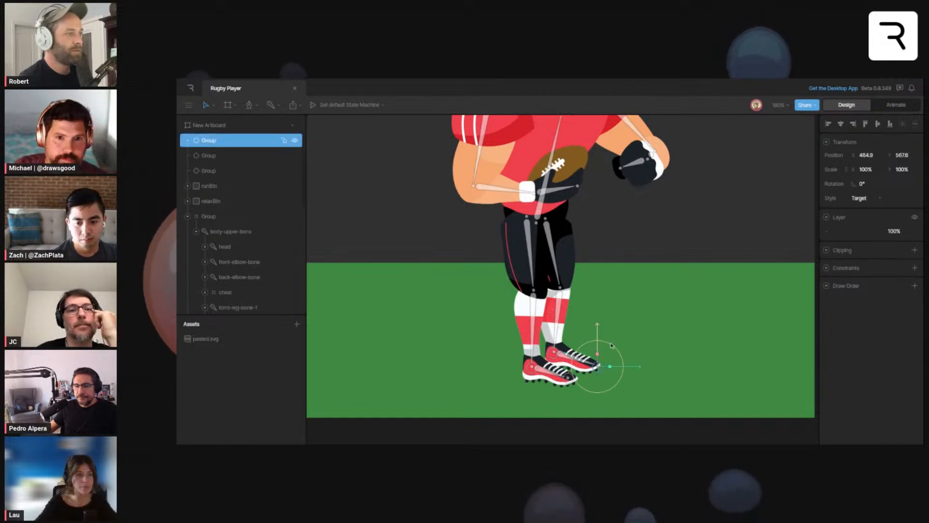
pyautogui.moveTo(612, 348)
pyautogui.mouseDown()
pyautogui.moveTo(617, 356)
pyautogui.moveTo(603, 344)
pyautogui.moveTo(620, 360)
pyautogui.mouseUp()
pyautogui.moveTo(571, 330); pyautogui.dragTo(556, 351)
pyautogui.hotkey('ctrl', 'z')
# Step: Nest the front foot's ankle target under its toe target, and try rotating the pair around the toe
pyautogui.click(569, 377)
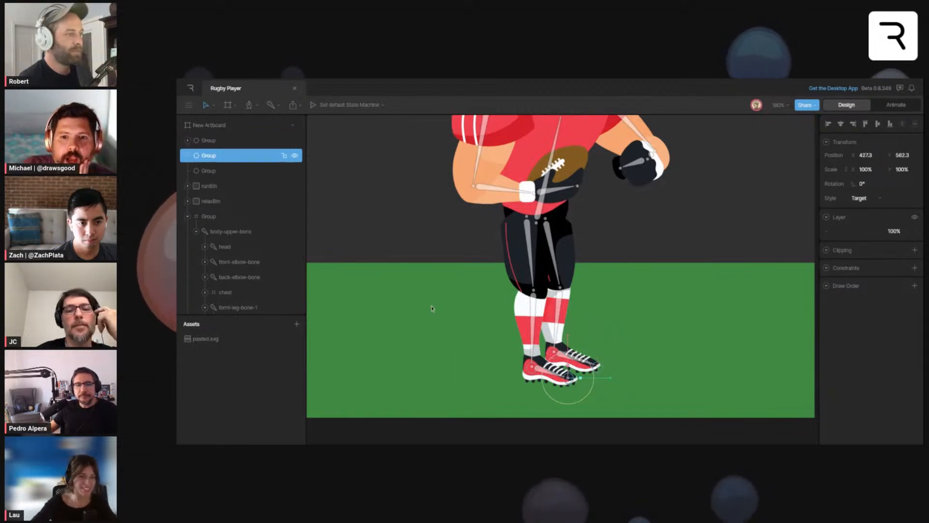
pyautogui.moveTo(212, 170); pyautogui.dragTo(210, 157)
pyautogui.click(211, 156)
pyautogui.moveTo(587, 387); pyautogui.dragTo(581, 403)
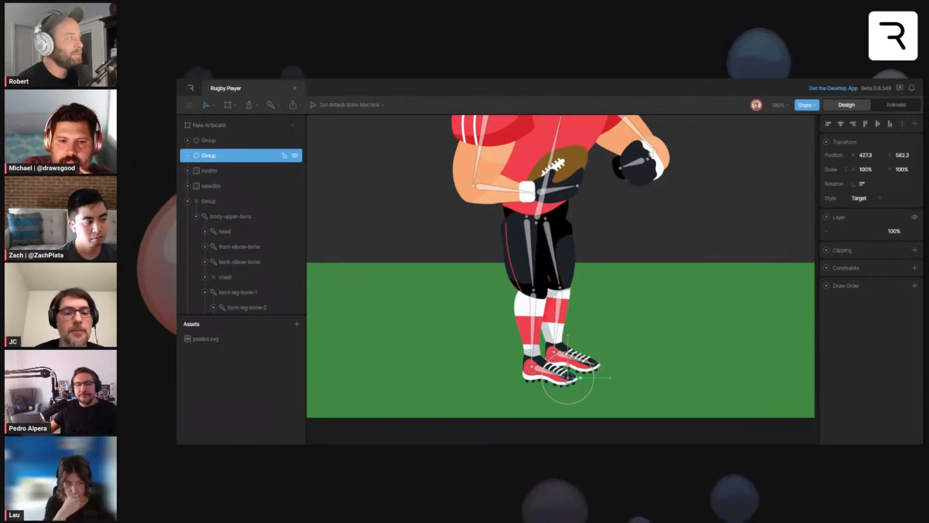
pyautogui.click(532, 367)
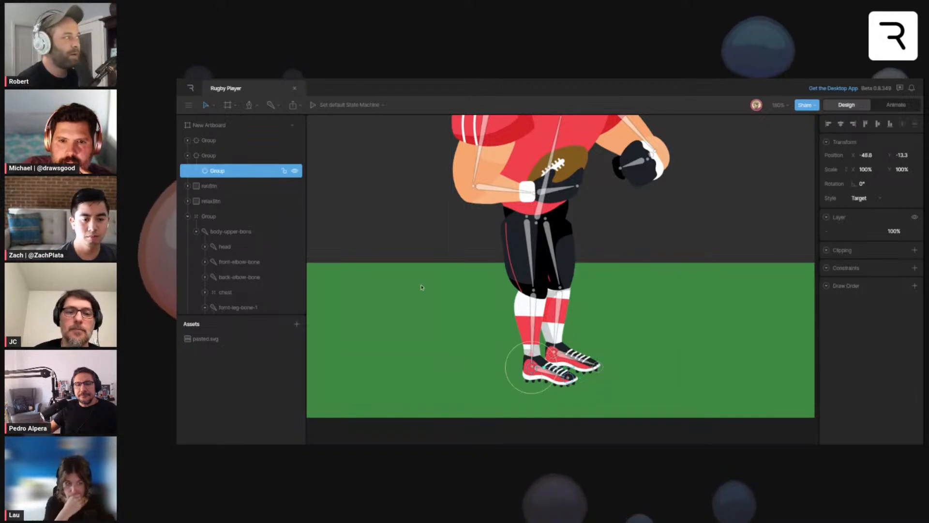
# Step: Swap the back foot's nesting so the toe target sits under the ankle target, trying each target's rotation and undoing it
pyautogui.moveTo(211, 171)
pyautogui.mouseDown()
pyautogui.moveTo(210, 135)
pyautogui.moveTo(209, 157)
pyautogui.mouseUp()
pyautogui.click(188, 140)
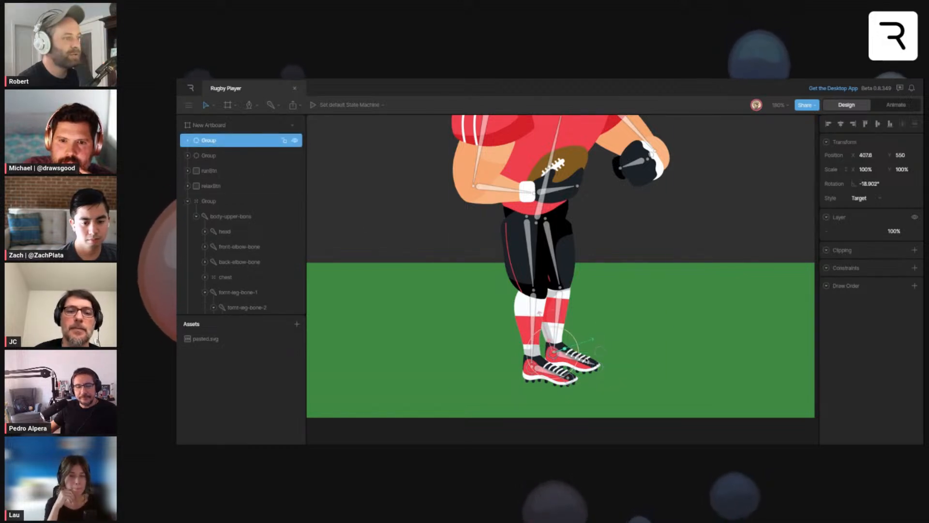
pyautogui.hotkey('ctrl', 'z')
pyautogui.click(598, 366)
pyautogui.moveTo(606, 343); pyautogui.dragTo(610, 349)
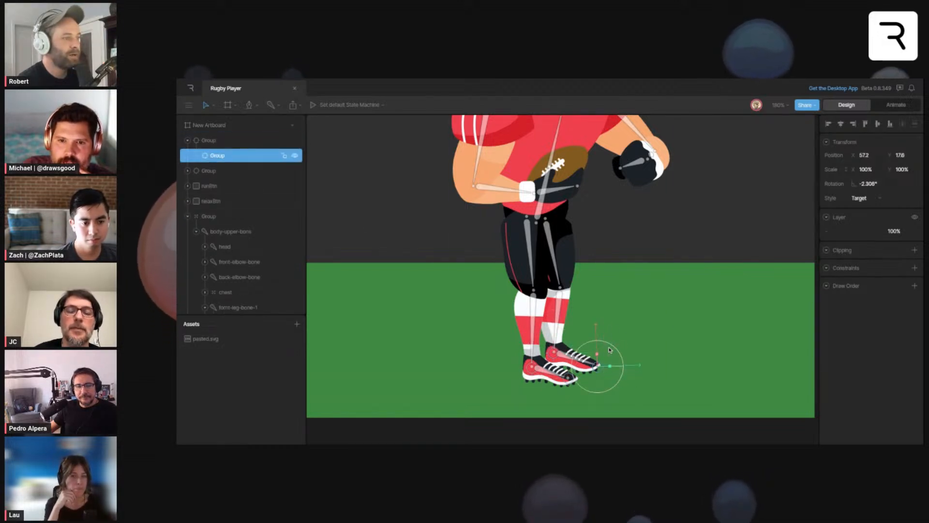
pyautogui.hotkey('ctrl', 'z')
pyautogui.click(188, 140)
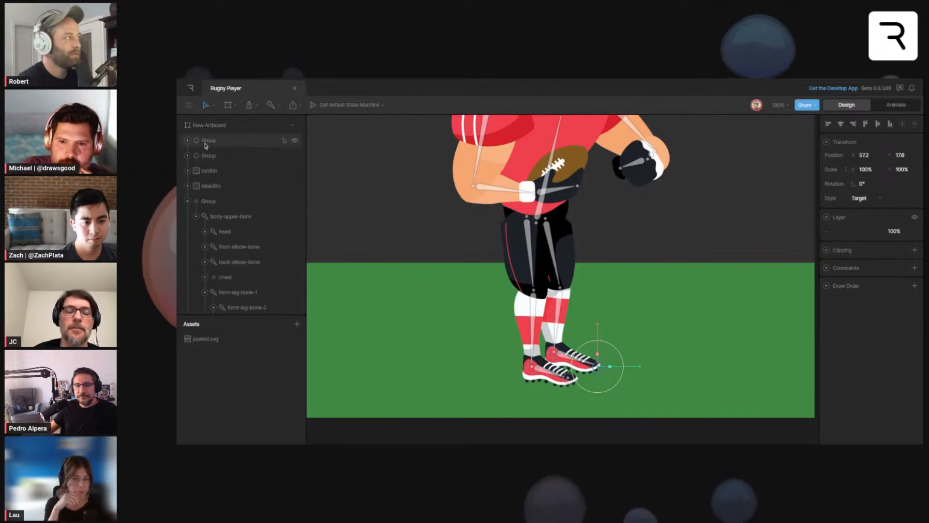
# Step: Check how the ankle and toe targets of both feet are nested in the hierarchy, collapse them and clear the selection
pyautogui.click(206, 142)
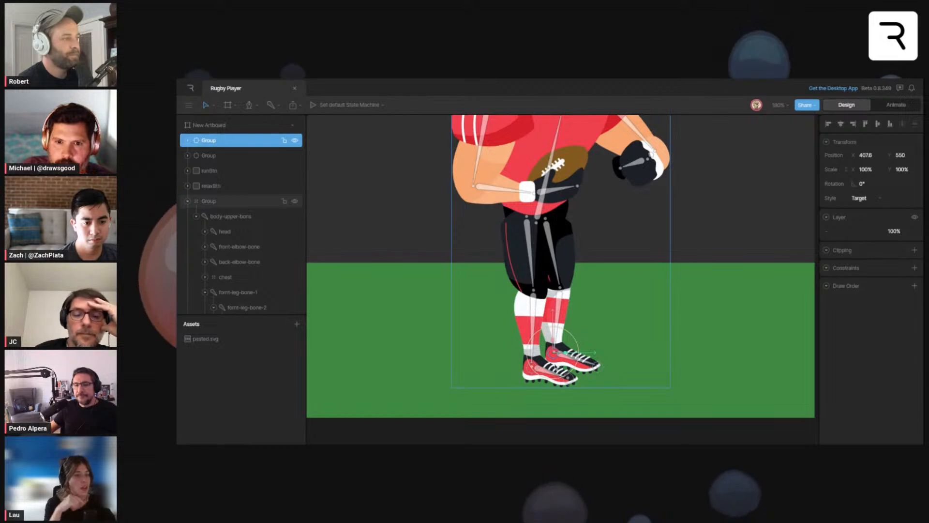
pyautogui.click(188, 155)
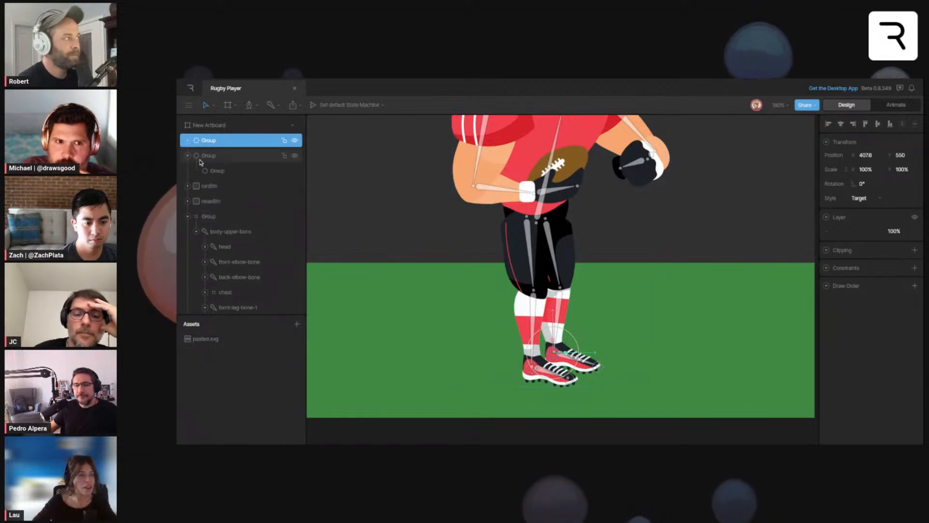
pyautogui.click(219, 173)
pyautogui.moveTo(218, 172); pyautogui.dragTo(212, 149)
pyautogui.click(188, 140)
pyautogui.moveTo(217, 189); pyautogui.dragTo(197, 175)
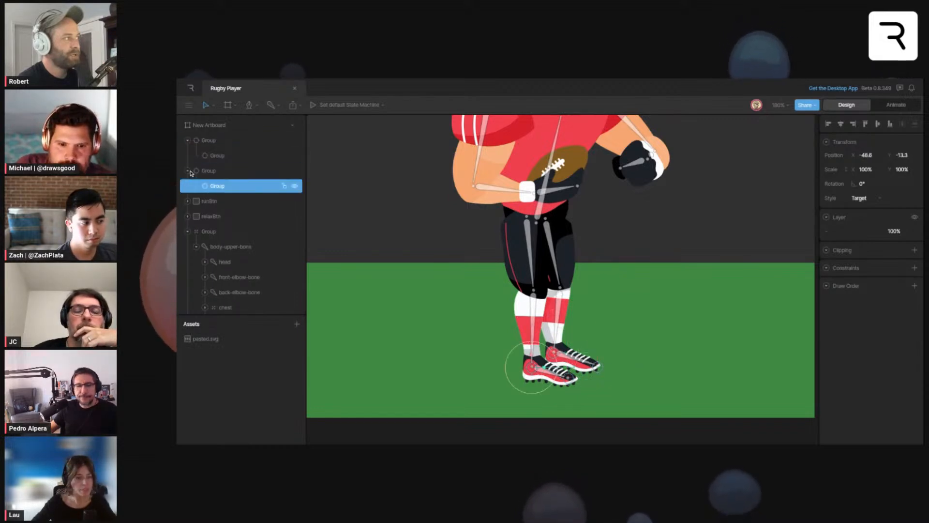
pyautogui.click(189, 171)
pyautogui.click(188, 140)
pyautogui.click(379, 211)
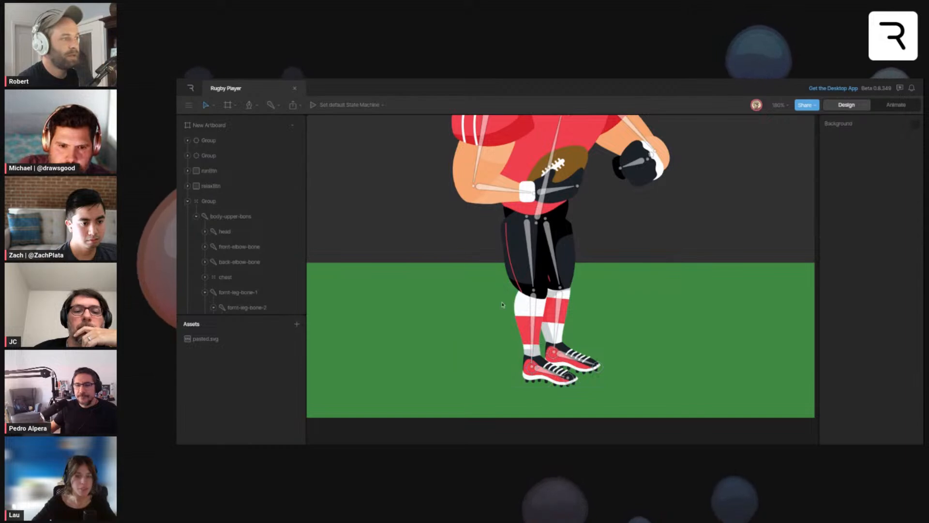
# Step: Add an IK constraint to the front leg's lower bone, front-leg-bone-2, with the front ankle target as its target
pyautogui.click(533, 322)
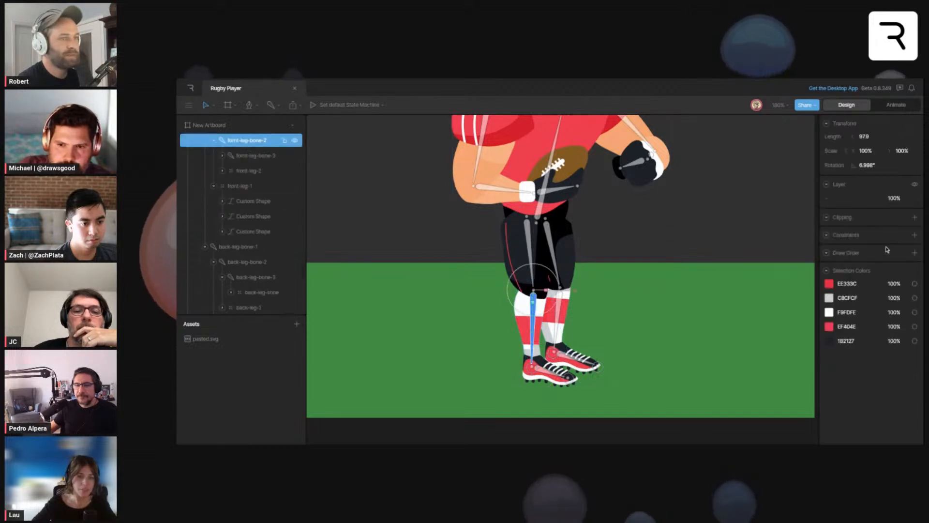
pyautogui.click(914, 236)
pyautogui.click(866, 229)
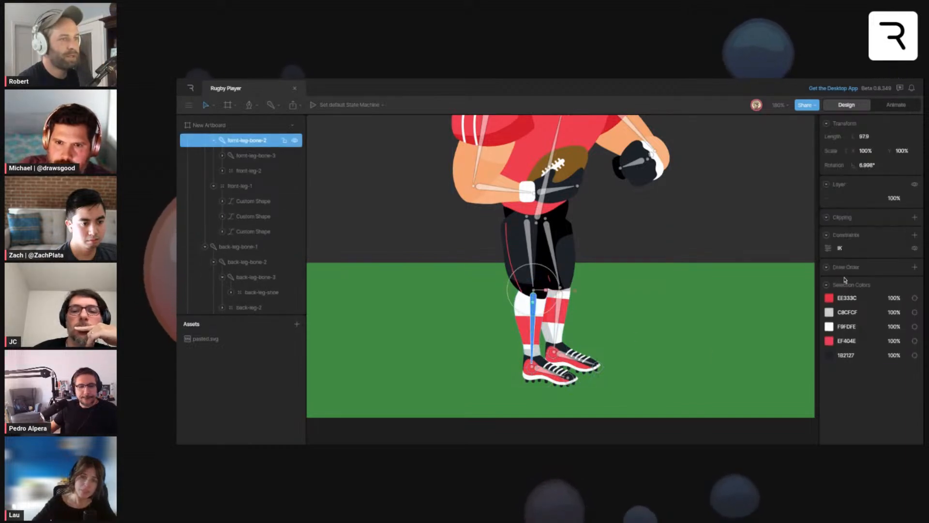
pyautogui.click(828, 249)
pyautogui.click(804, 296)
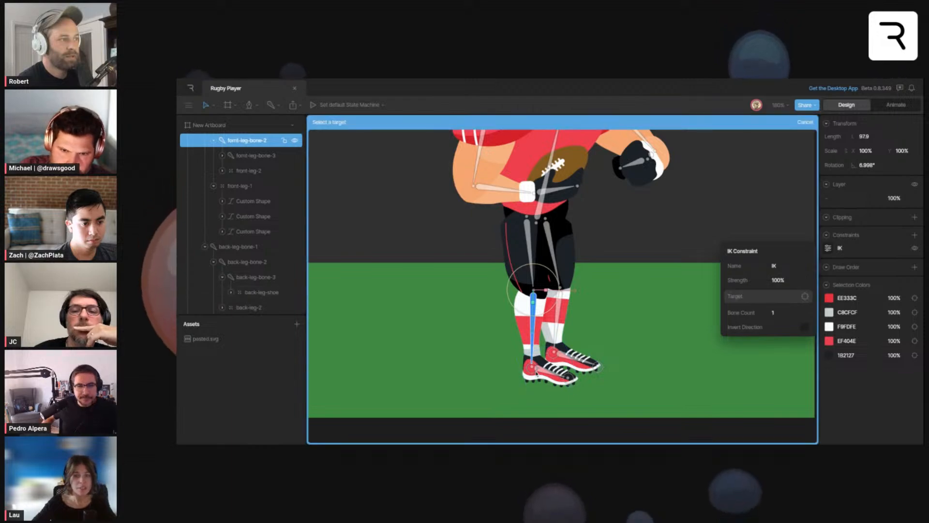
pyautogui.click(536, 372)
# Step: Set the front leg IK constraint's bone count to 2 and toggle Invert Direction
pyautogui.click(827, 249)
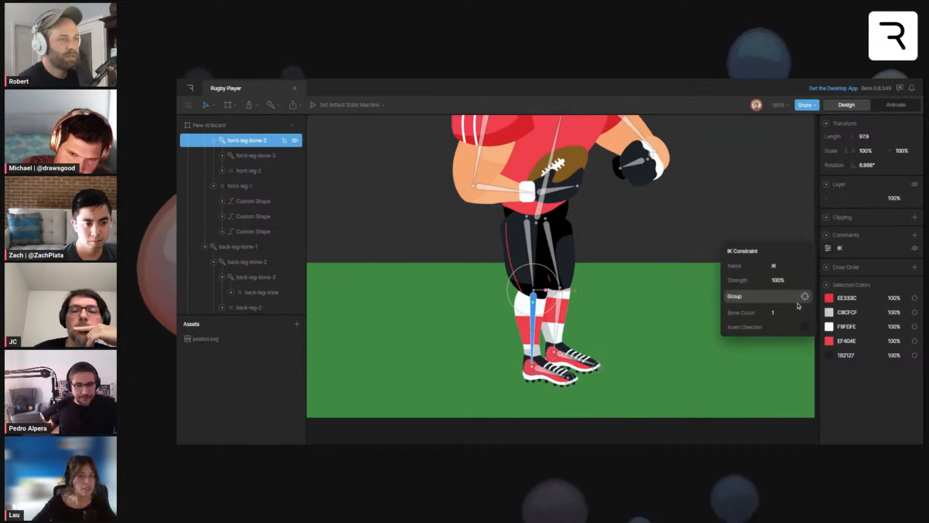
pyautogui.click(796, 312)
pyautogui.write('2')
pyautogui.press('Return')
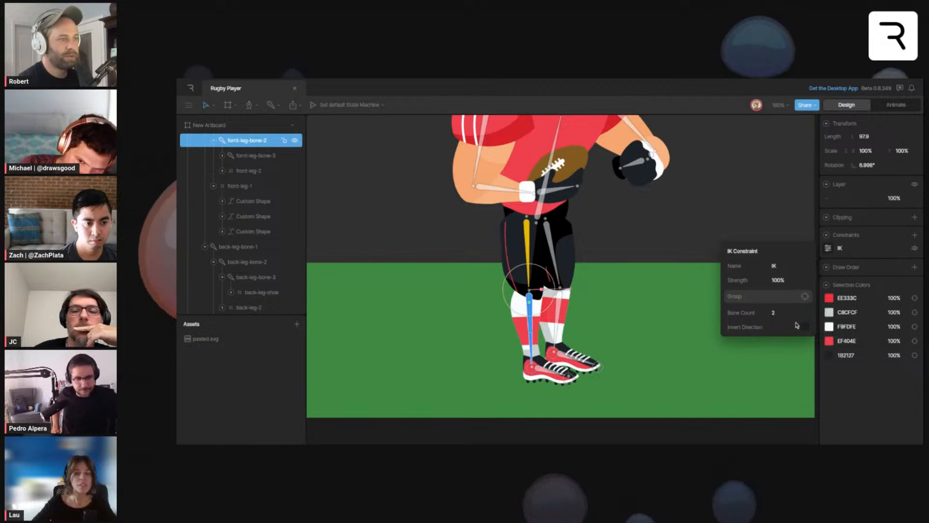
pyautogui.click(805, 327)
# Step: Try moving the front ankle target upward to test the leg's IK bending, and undo the move
pyautogui.click(534, 368)
pyautogui.moveTo(534, 394); pyautogui.dragTo(536, 356)
pyautogui.hotkey('ctrl', 'z')
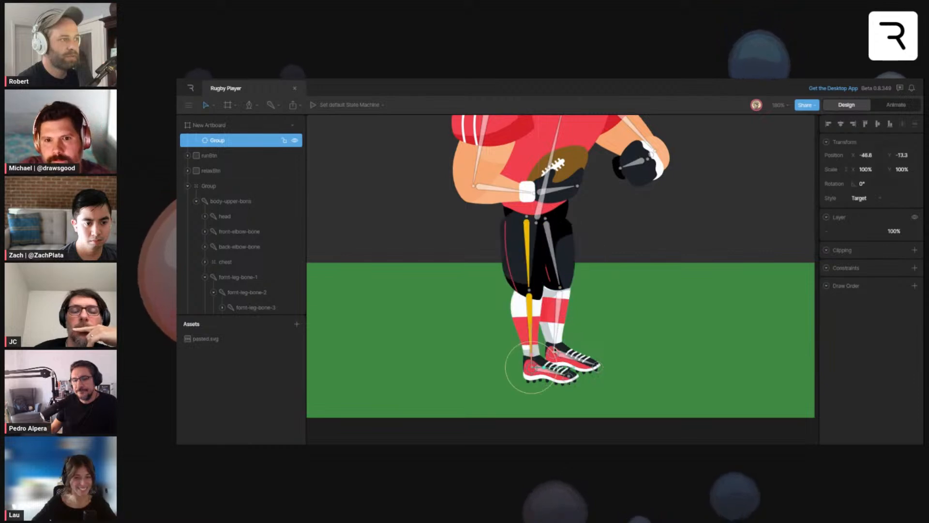
# Step: Add an IK constraint to the back leg's lower bone, back-leg-bone-2, with the back ankle target as its target
pyautogui.click(554, 351)
pyautogui.click(564, 314)
pyautogui.click(558, 307)
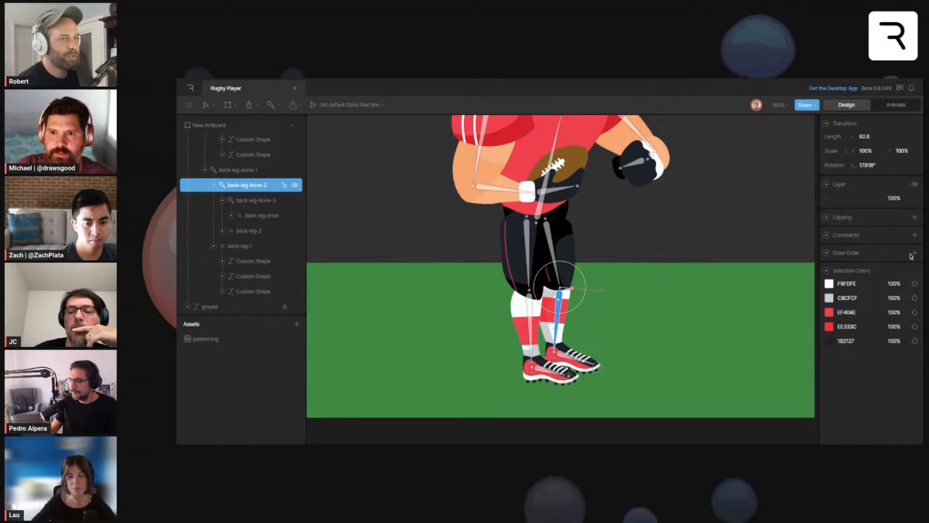
pyautogui.click(914, 236)
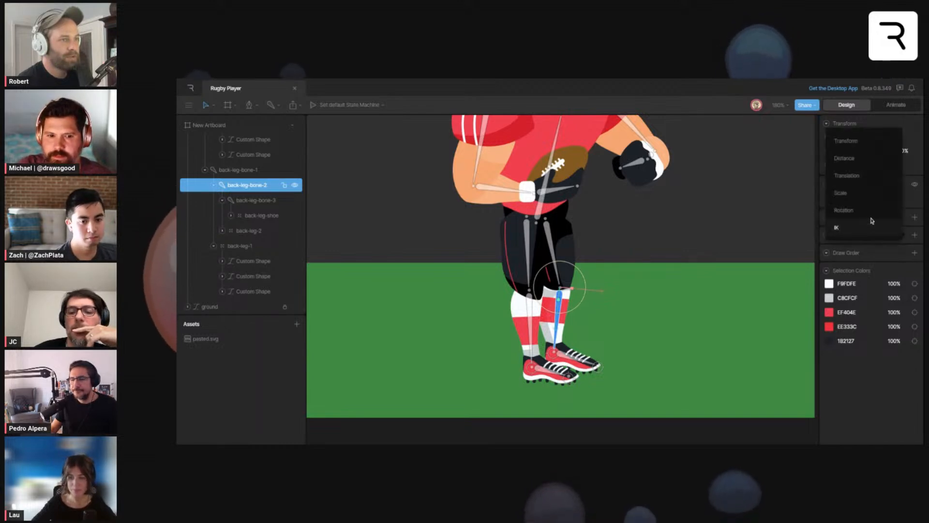
pyautogui.click(858, 227)
pyautogui.click(827, 248)
pyautogui.click(773, 300)
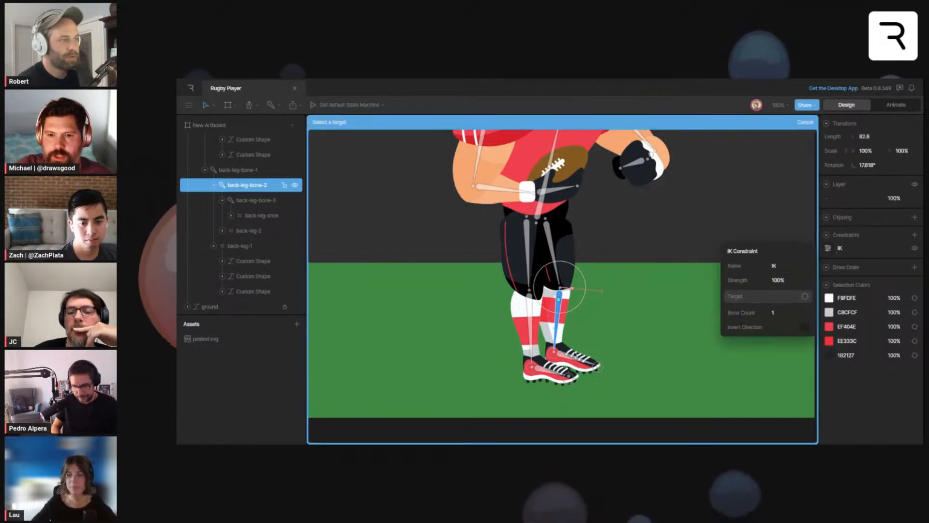
pyautogui.click(556, 356)
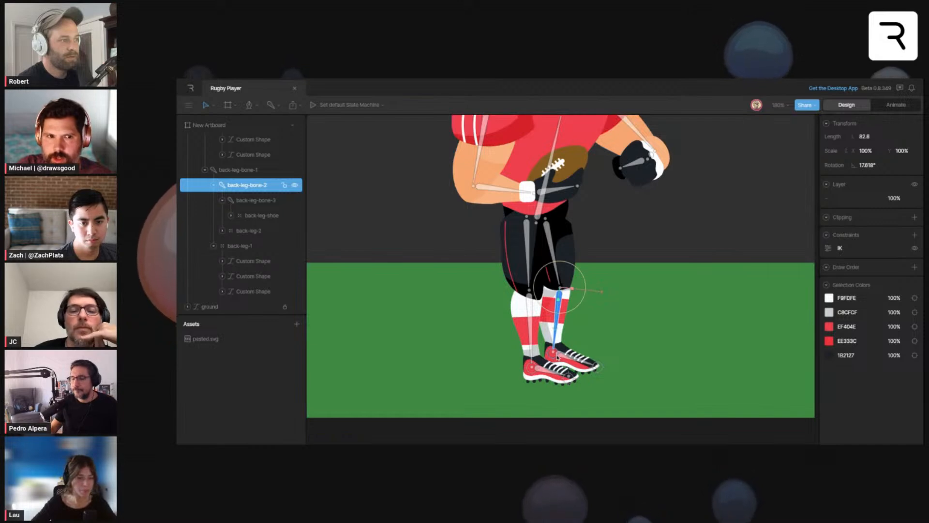
# Step: Set the back leg IK constraint's bone count to 2 and enable Invert Direction
pyautogui.click(828, 249)
pyautogui.write('2')
pyautogui.press('Return')
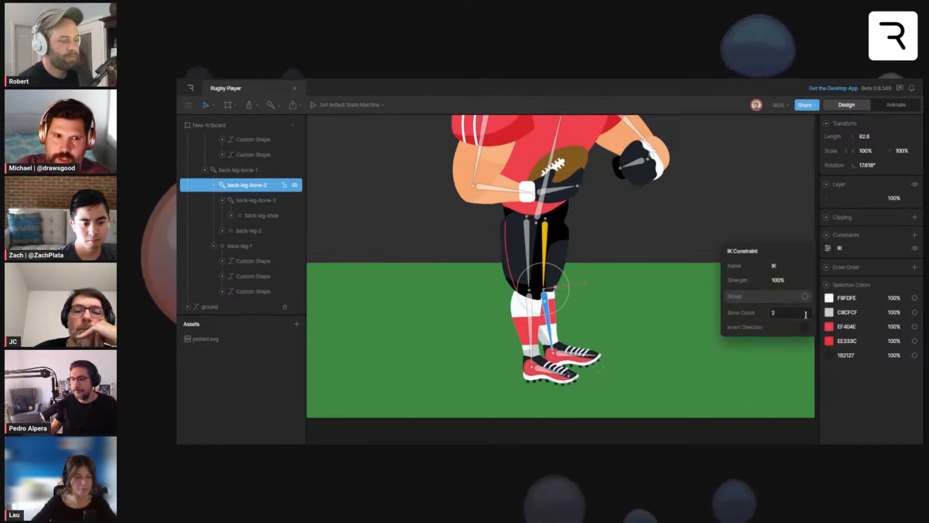
pyautogui.click(804, 327)
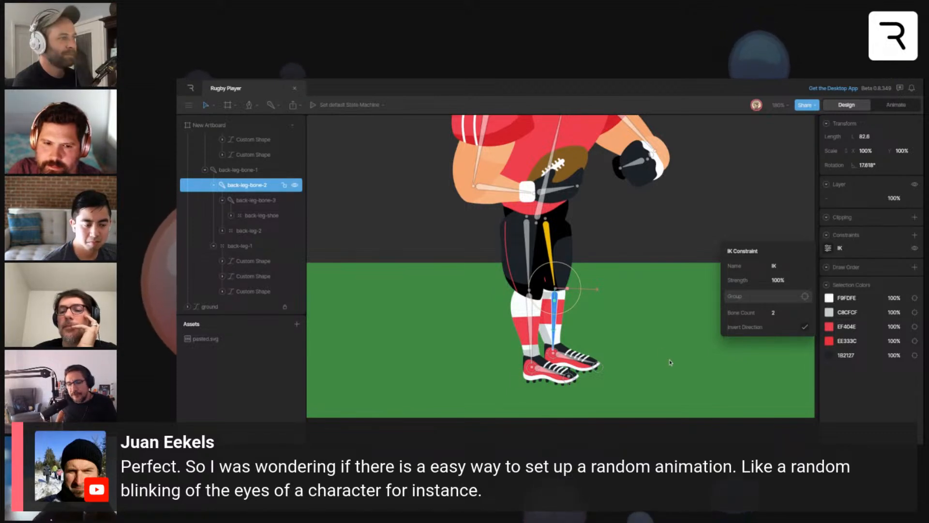
# Step: Try moving the back foot's ankle and toe targets to test how the back leg bends, and undo the changes
pyautogui.click(554, 358)
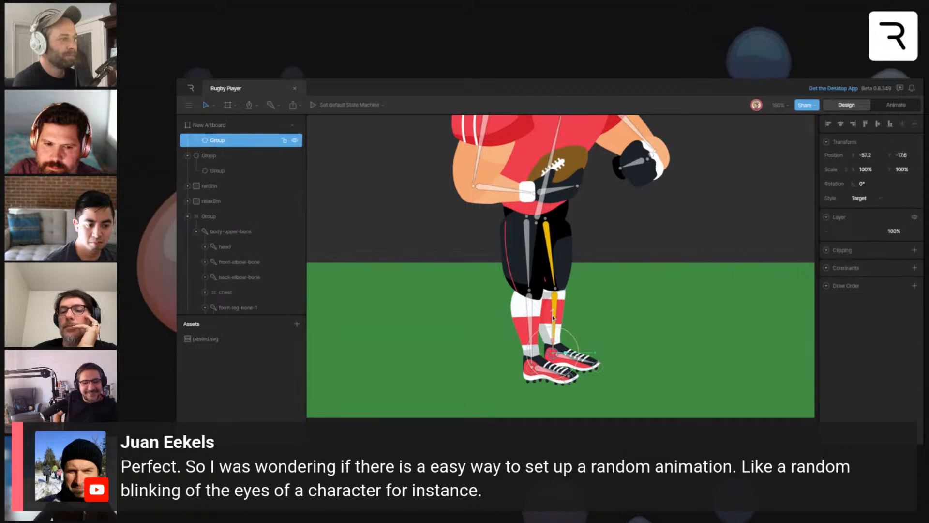
pyautogui.moveTo(553, 319)
pyautogui.mouseDown()
pyautogui.moveTo(553, 285)
pyautogui.moveTo(553, 322)
pyautogui.moveTo(553, 311)
pyautogui.mouseUp()
pyautogui.hotkey('ctrl', 'z')
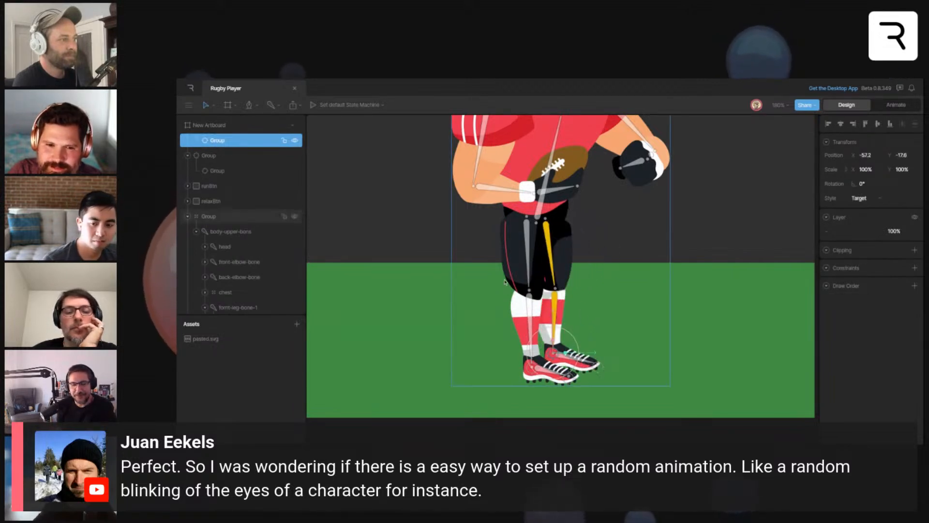
pyautogui.scroll(1, 243, 169)
pyautogui.click(214, 141)
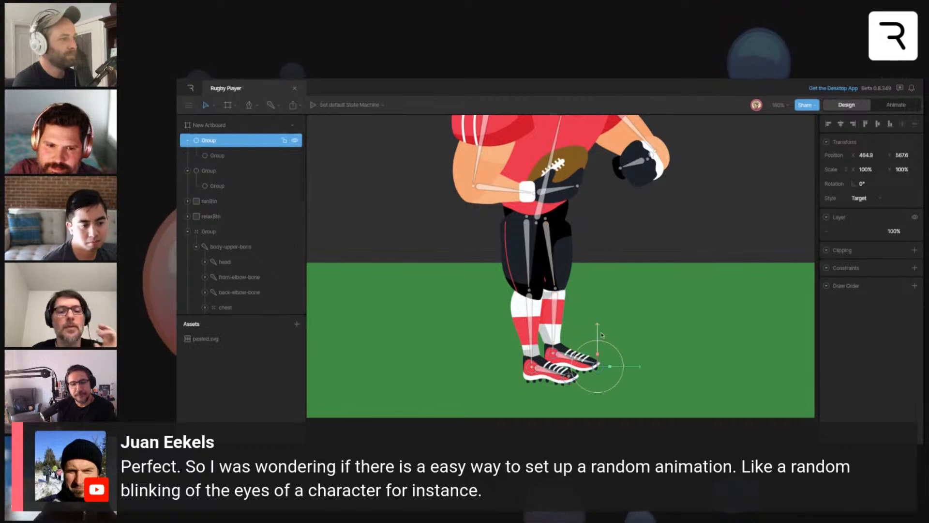
pyautogui.moveTo(598, 331)
pyautogui.mouseDown()
pyautogui.moveTo(600, 259)
pyautogui.moveTo(600, 330)
pyautogui.mouseUp()
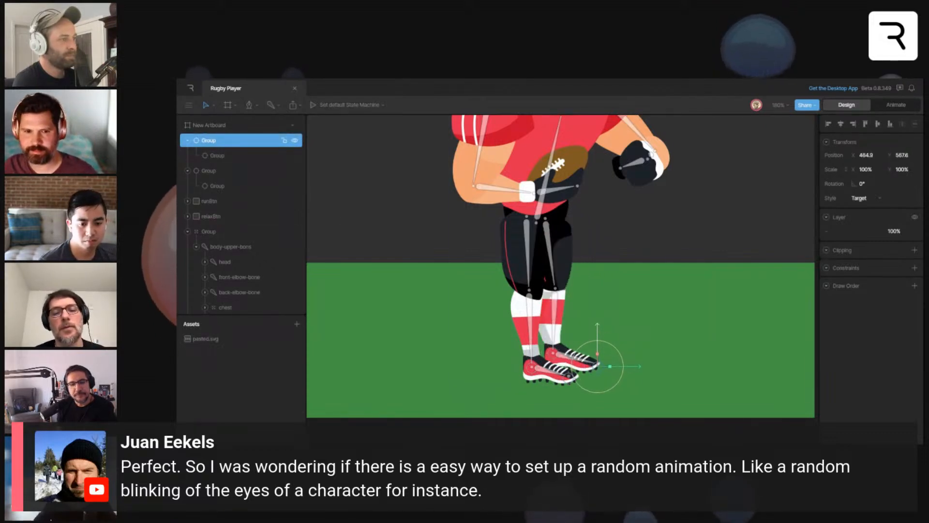
# Step: Add an IK constraint to the back foot bone, back-leg-bone-3, with the back toe target as its target
pyautogui.click(574, 357)
pyautogui.click(915, 235)
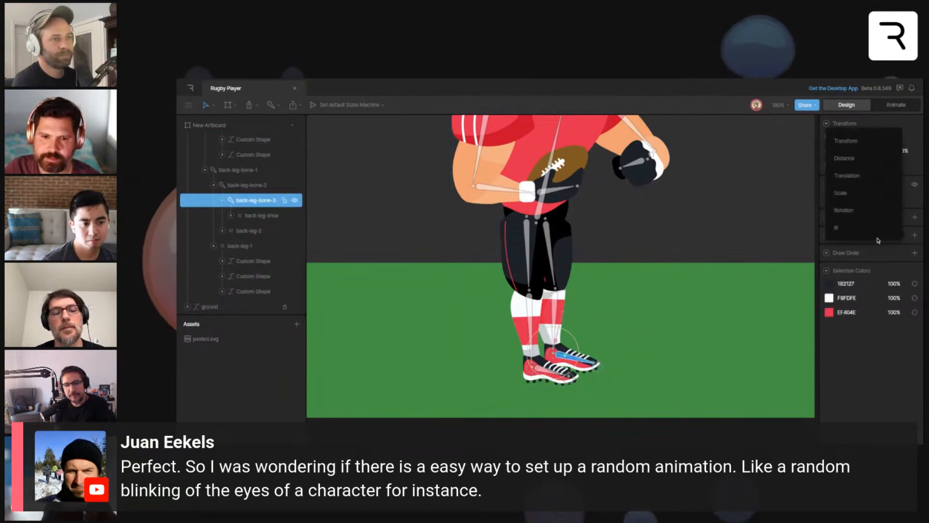
pyautogui.click(833, 228)
pyautogui.click(828, 248)
pyautogui.click(785, 300)
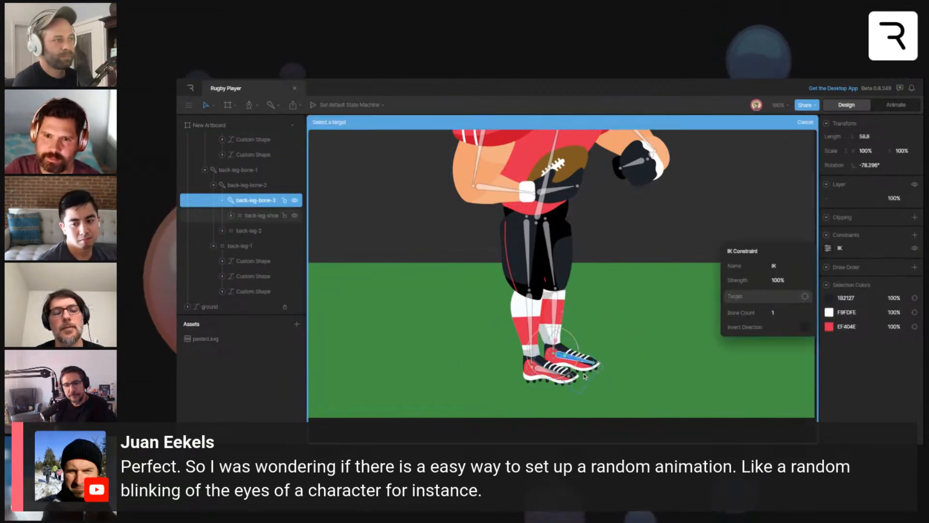
pyautogui.click(601, 369)
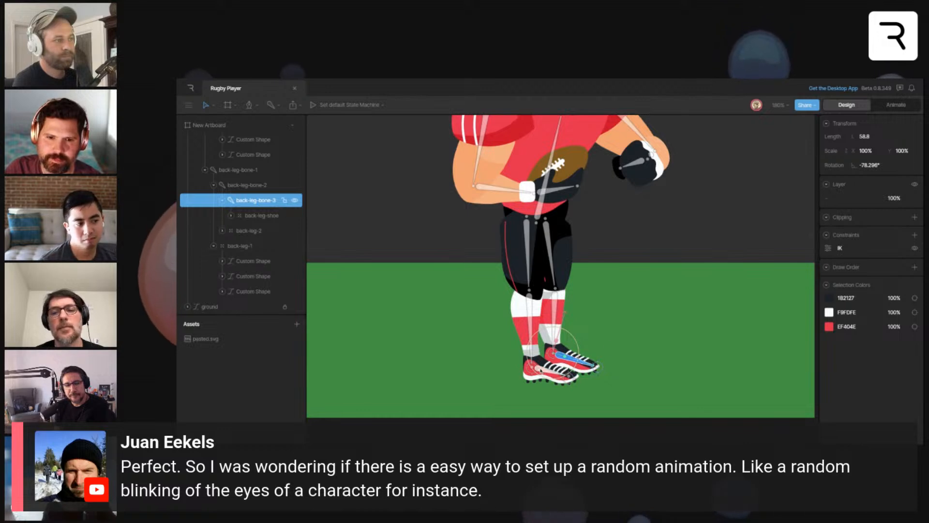
# Step: Add an IK constraint to the front foot bone, front-leg-bone-3, with the front toe target as its target
pyautogui.click(552, 371)
pyautogui.click(914, 235)
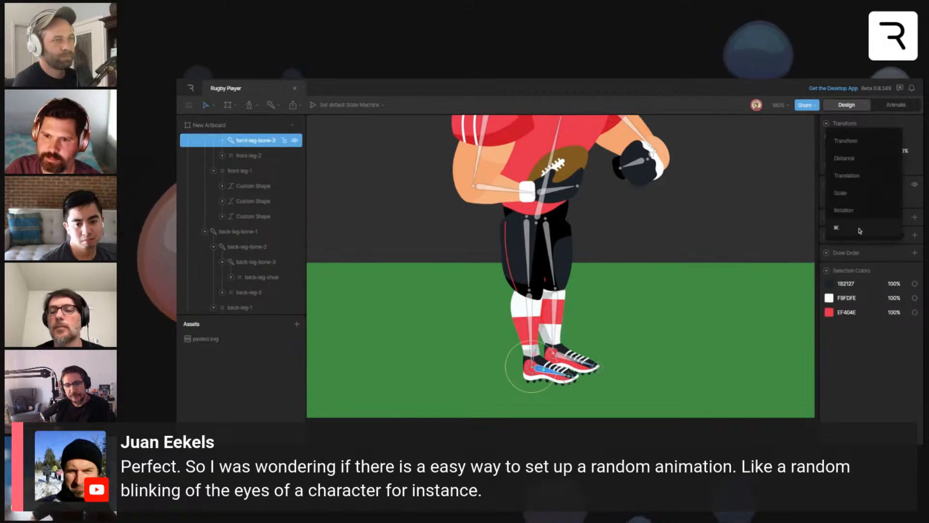
pyautogui.click(842, 228)
pyautogui.click(827, 248)
pyautogui.click(762, 299)
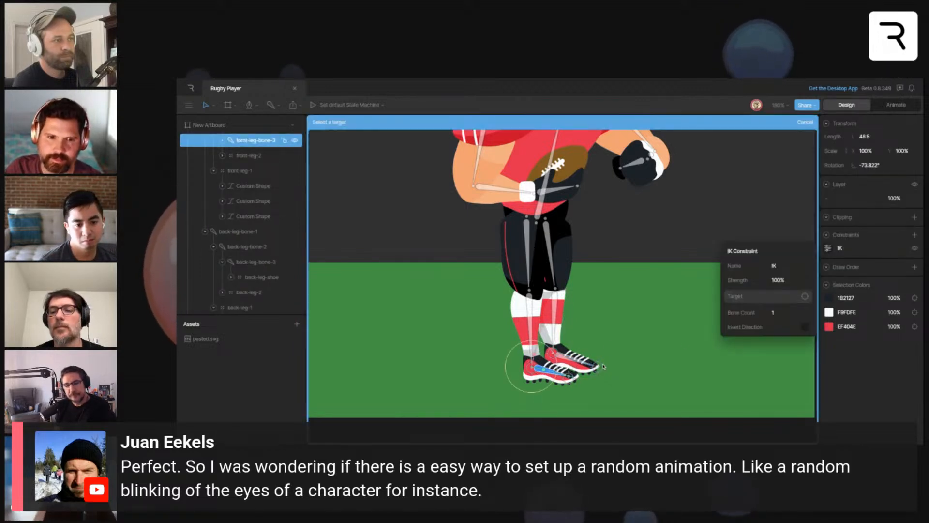
pyautogui.click(571, 377)
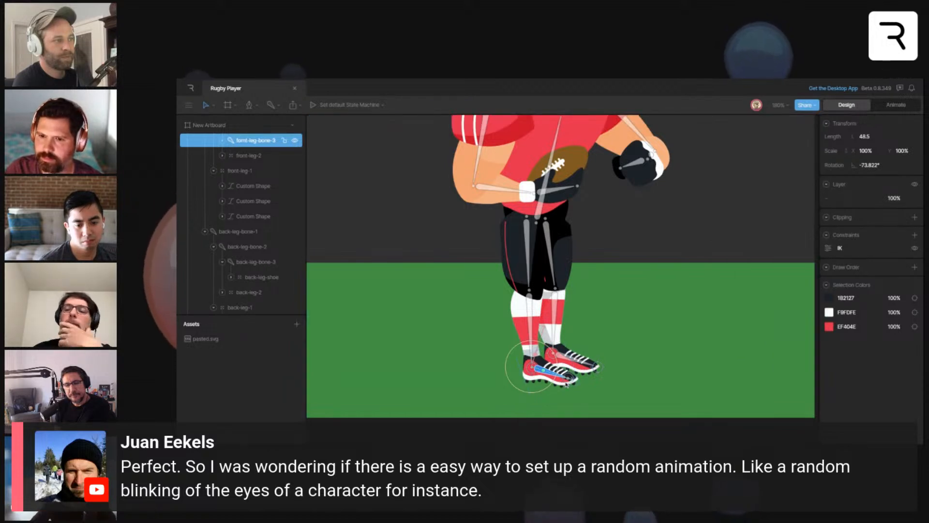
# Step: Try moving the front toe target upward to test the front foot's IK, and undo the move
pyautogui.click(567, 379)
pyautogui.moveTo(570, 347); pyautogui.dragTo(573, 311)
pyautogui.hotkey('ctrl', 'z')
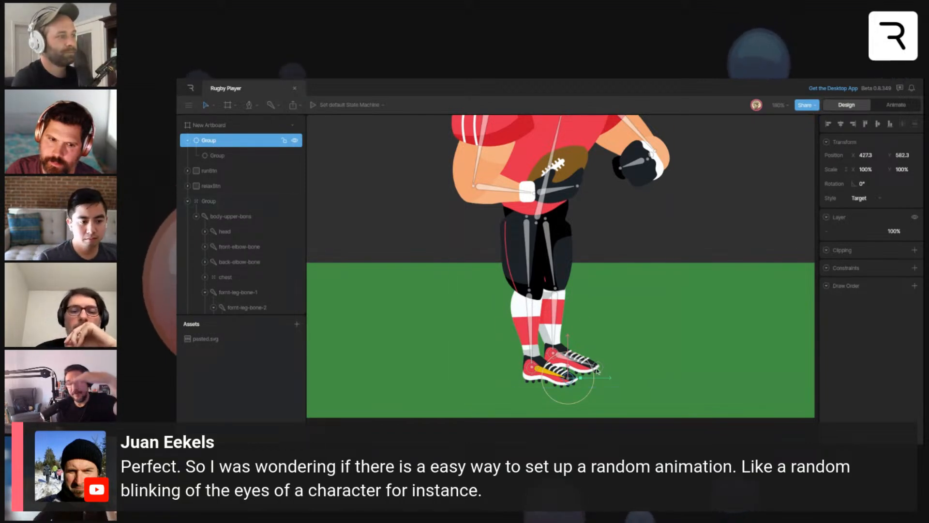
# Step: Try posing the back leg by rotating and moving its toe target and raising its ankle target, and undo the changes
pyautogui.click(597, 370)
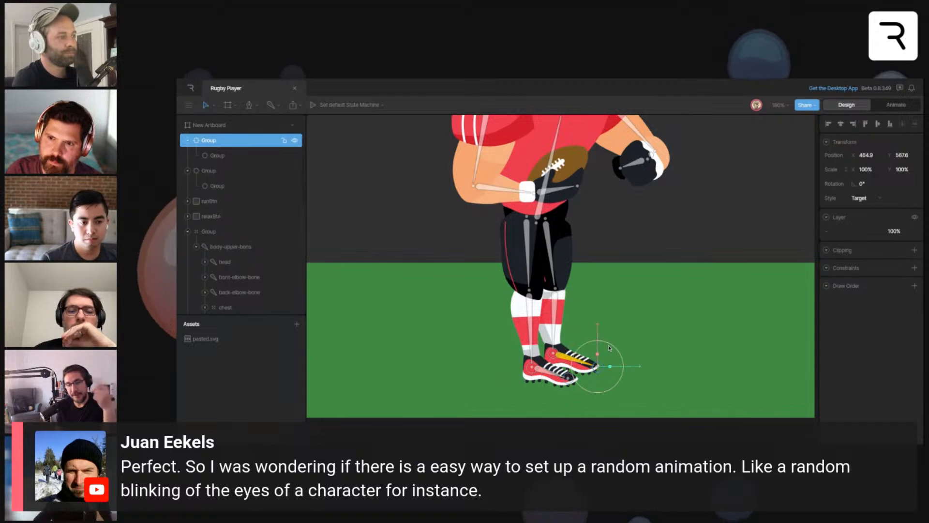
pyautogui.moveTo(612, 345)
pyautogui.mouseDown()
pyautogui.moveTo(624, 368)
pyautogui.moveTo(613, 346)
pyautogui.mouseUp()
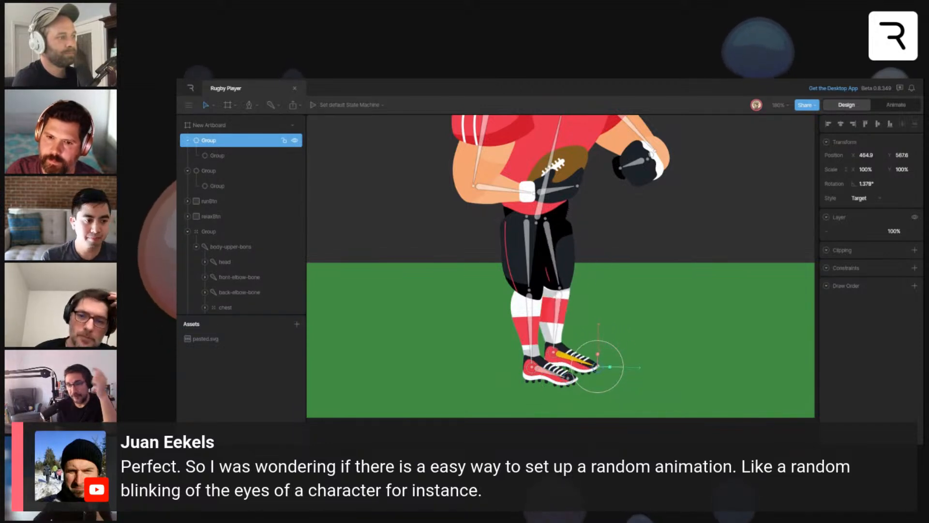
pyautogui.click(554, 350)
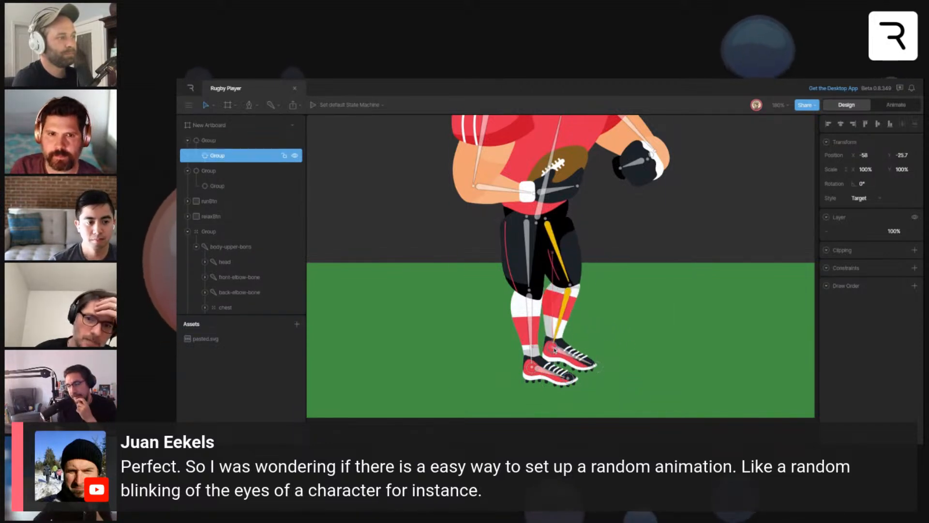
pyautogui.moveTo(555, 349); pyautogui.dragTo(558, 305)
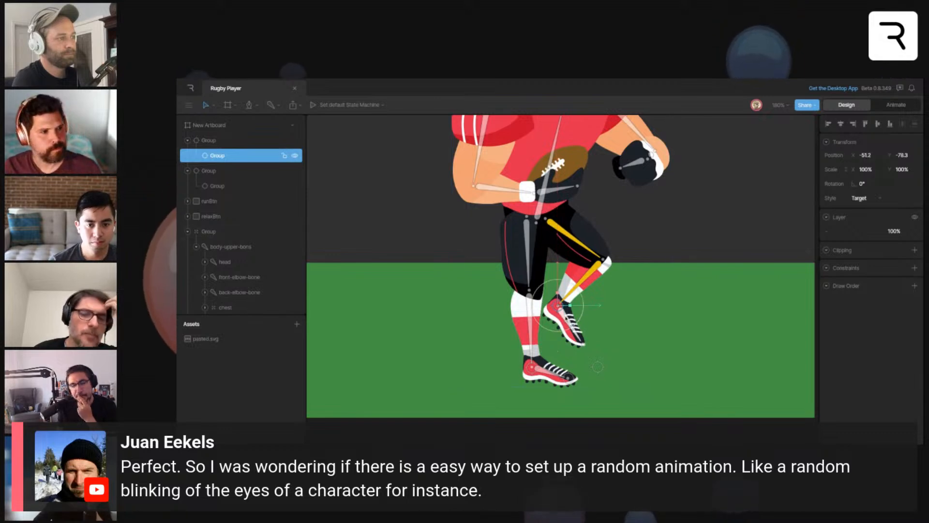
pyautogui.click(571, 325)
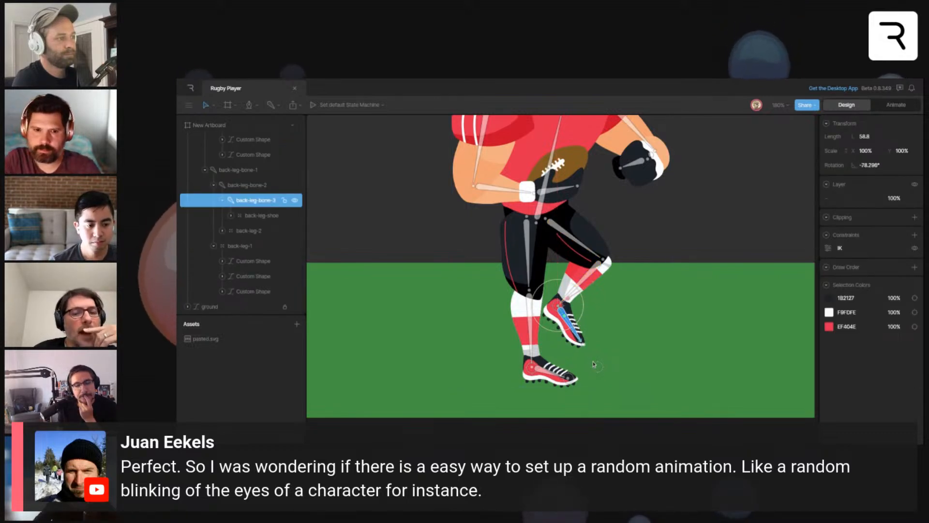
pyautogui.moveTo(598, 368); pyautogui.dragTo(610, 345)
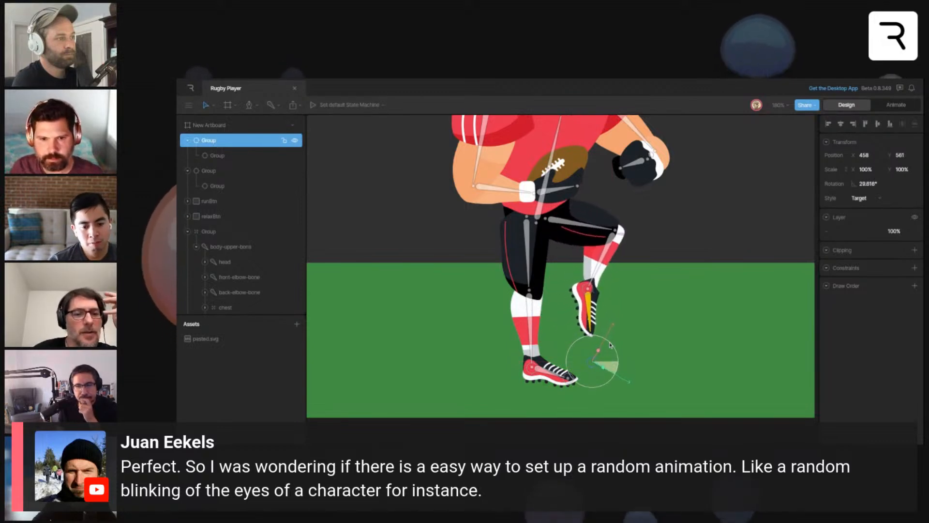
pyautogui.hotkey('ctrl', 'z')
pyautogui.hotkey('ctrl', 'z')
pyautogui.hotkey('ctrl', 'z')
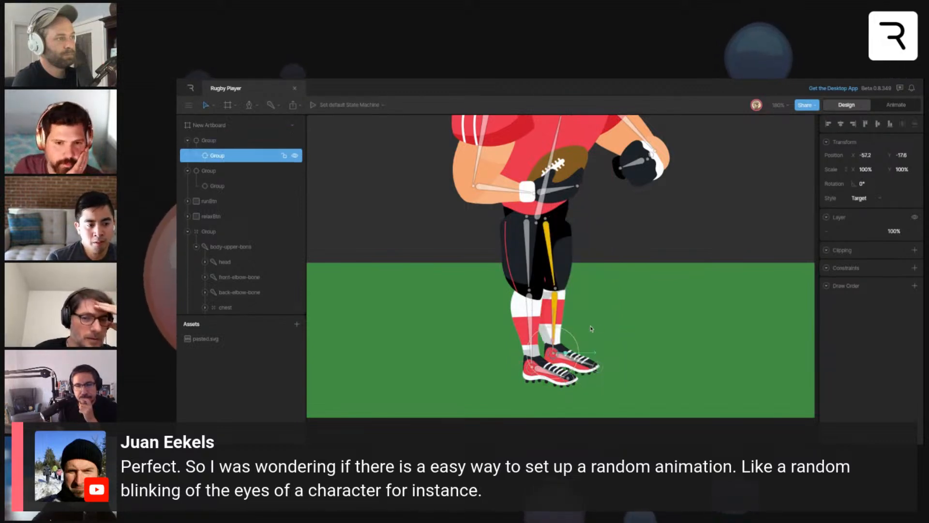
# Step: Bind the path of the back lower leg's base shape to back-leg-bone-2 and back-leg-bone-3, and start editing its vertices
pyautogui.scroll(-3, 591, 328)
pyautogui.scroll(6, 580, 300)
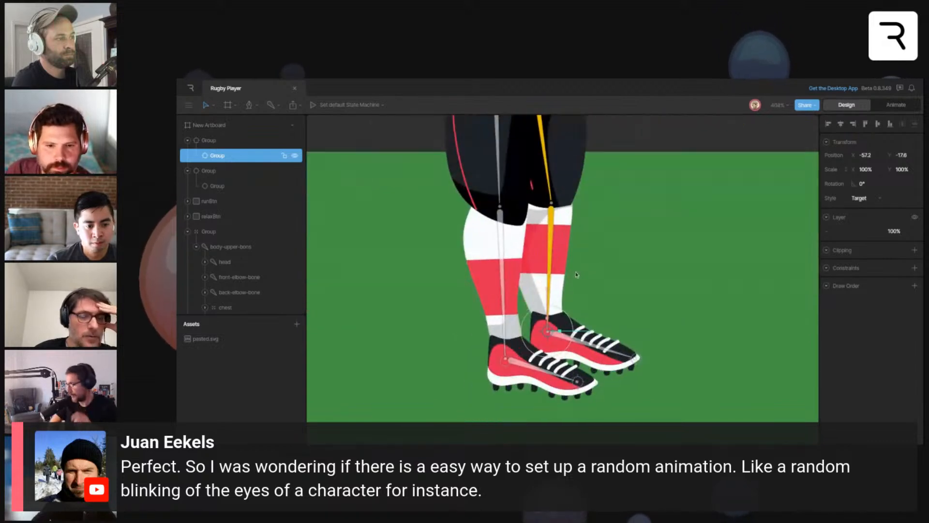
pyautogui.scroll(2, 576, 274)
pyautogui.doubleClick(553, 290)
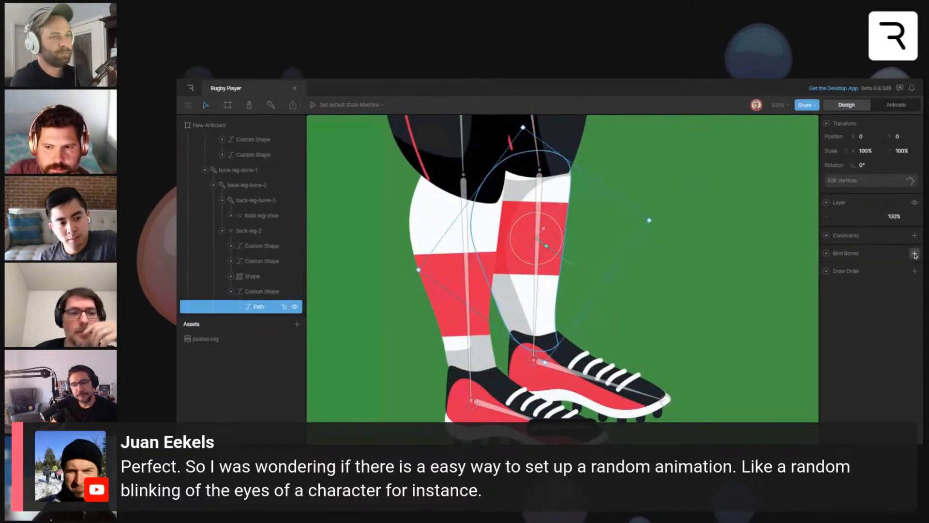
pyautogui.click(914, 255)
pyautogui.click(570, 372)
pyautogui.click(537, 318)
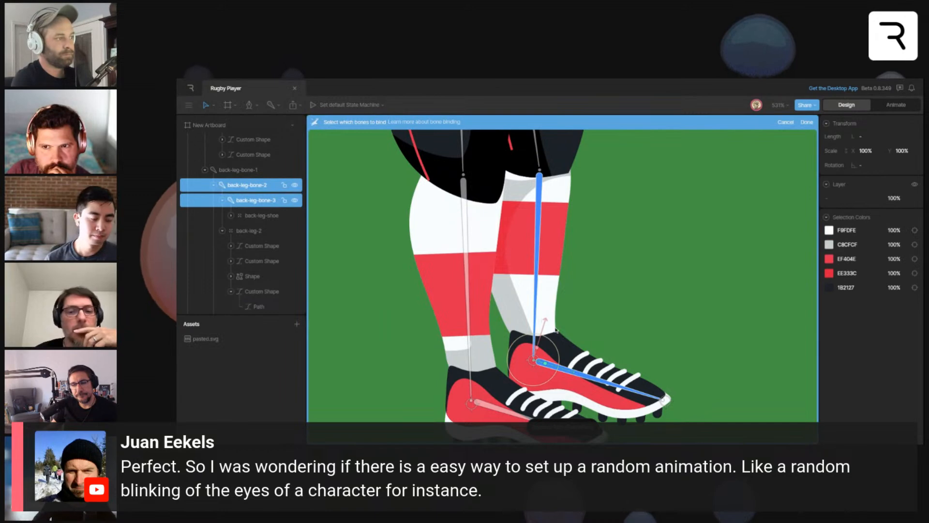
pyautogui.press('Return')
pyautogui.press('Return')
# Step: Delete the surplus vertices along both sides of the back calf's path
pyautogui.moveTo(498, 331)
pyautogui.mouseDown()
pyautogui.moveTo(595, 371)
pyautogui.moveTo(498, 331)
pyautogui.mouseUp()
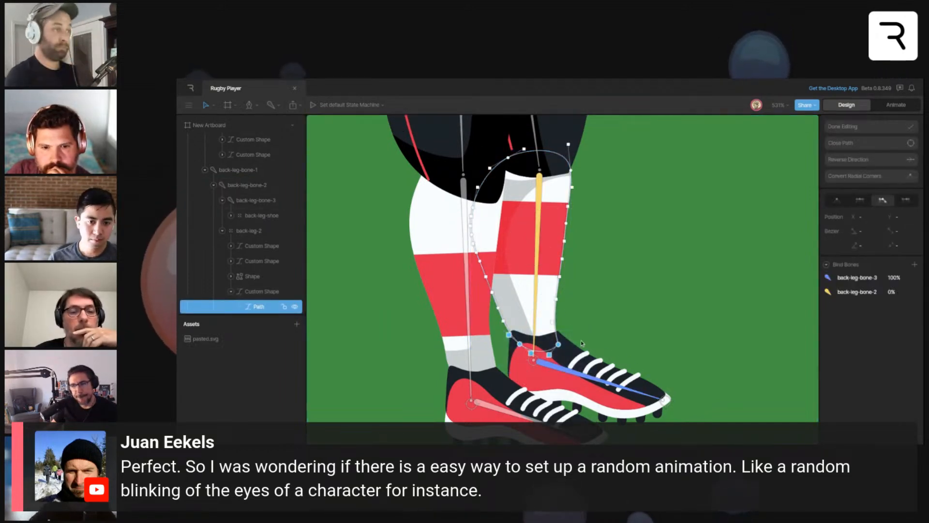
pyautogui.moveTo(613, 311); pyautogui.dragTo(547, 201)
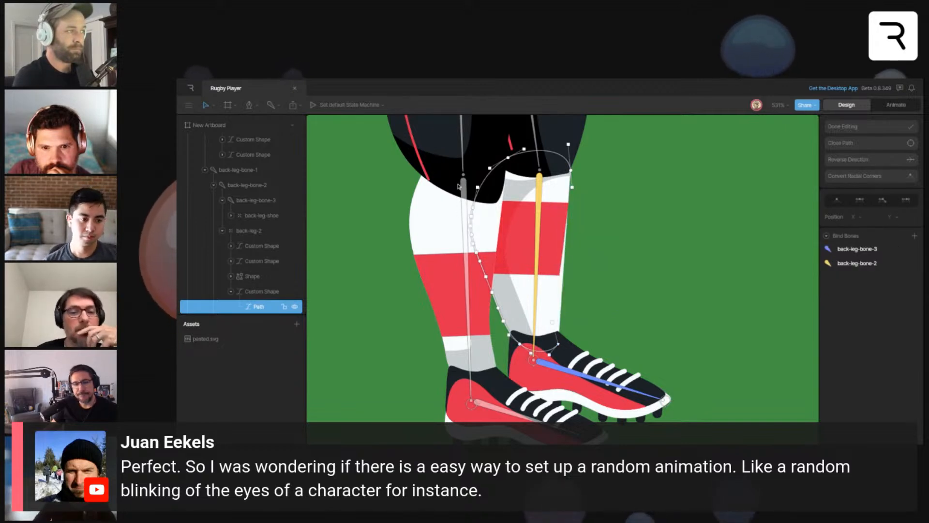
pyautogui.moveTo(468, 266); pyautogui.dragTo(492, 317)
pyautogui.press('Delete')
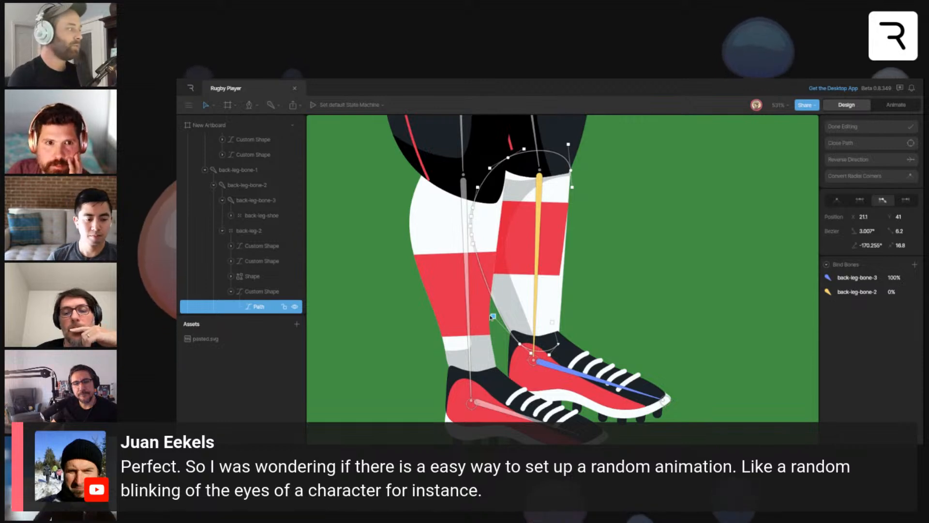
# Step: Set the back-leg-bone-2 weight of the calf path's upper vertices to 100%
pyautogui.moveTo(643, 379); pyautogui.dragTo(505, 337)
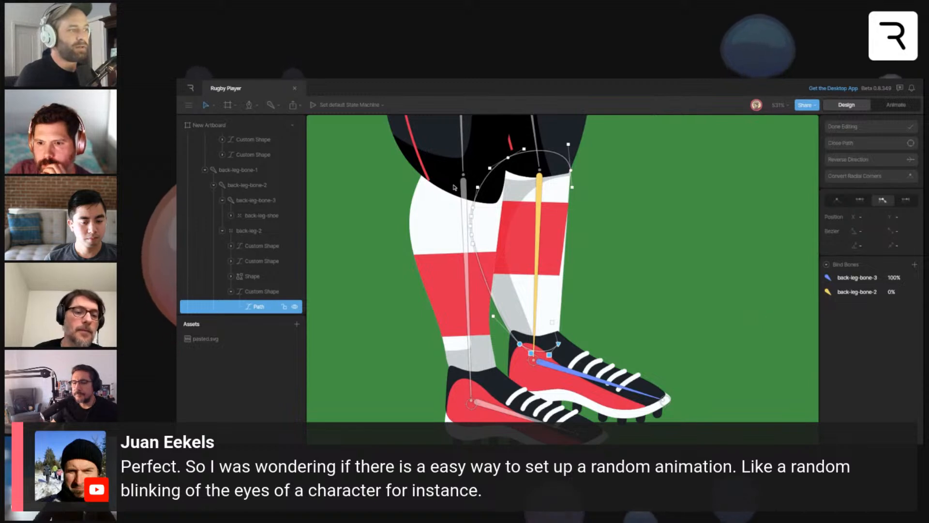
pyautogui.moveTo(426, 121); pyautogui.dragTo(636, 275)
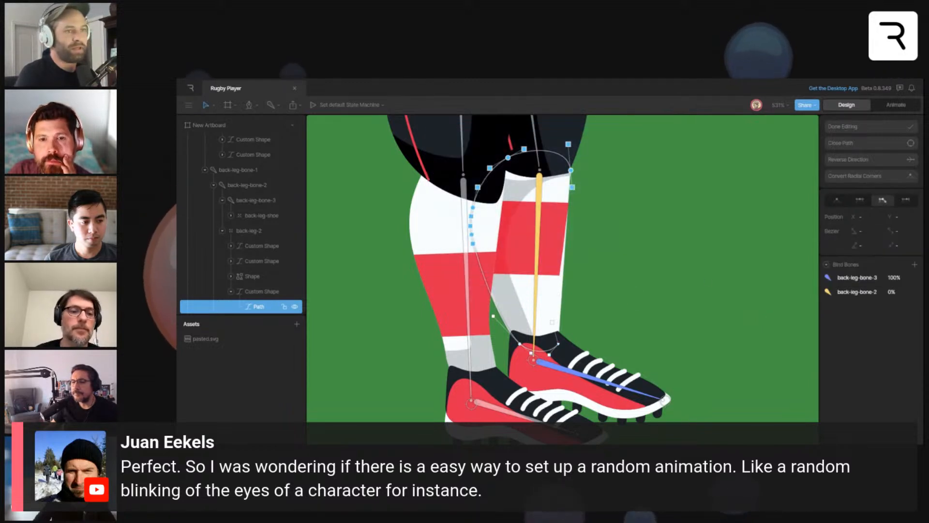
pyautogui.click(899, 292)
pyautogui.write('100')
pyautogui.press('Return')
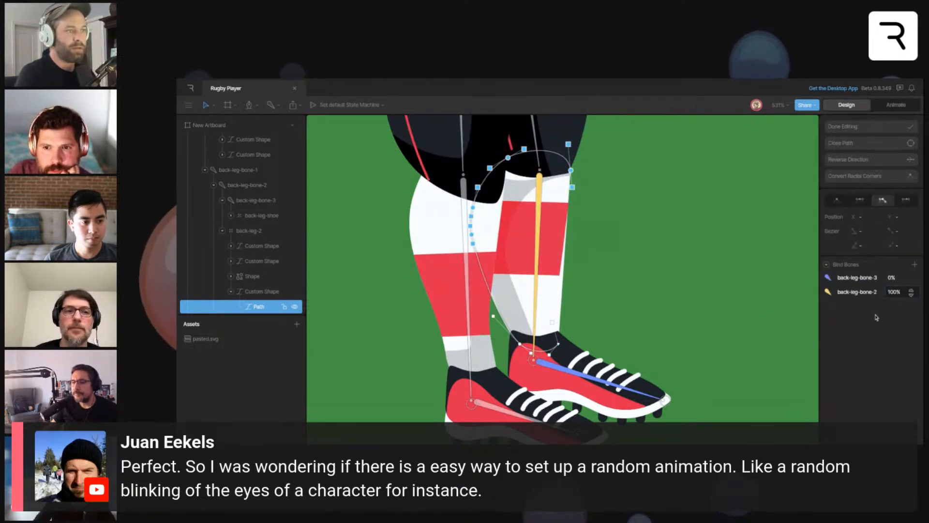
# Step: Check the back-leg-bone-2 weight of the calf path's lower vertices around the ankle and finish editing the path
pyautogui.moveTo(455, 292); pyautogui.dragTo(591, 375)
pyautogui.click(896, 291)
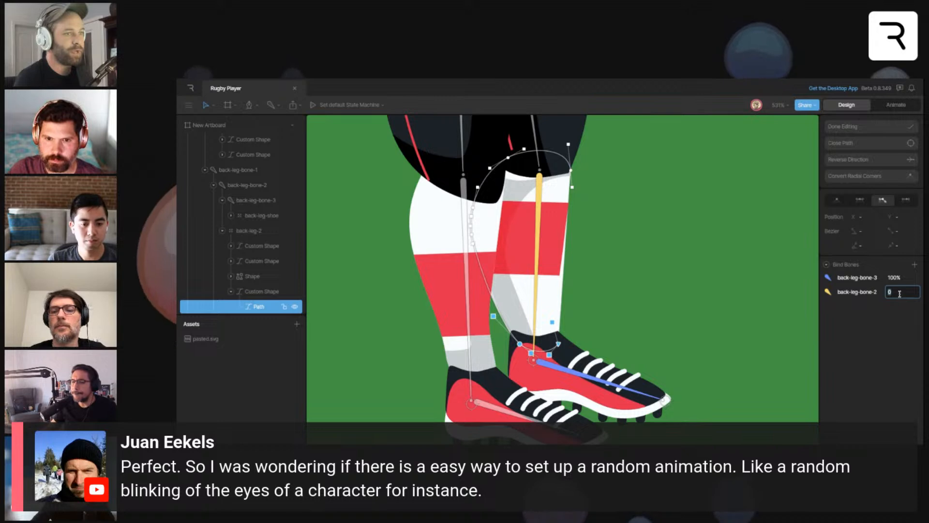
pyautogui.click(844, 127)
# Step: Rotate the target group at the back foot's toe by about 53° to test how the back leg poses
pyautogui.click(665, 400)
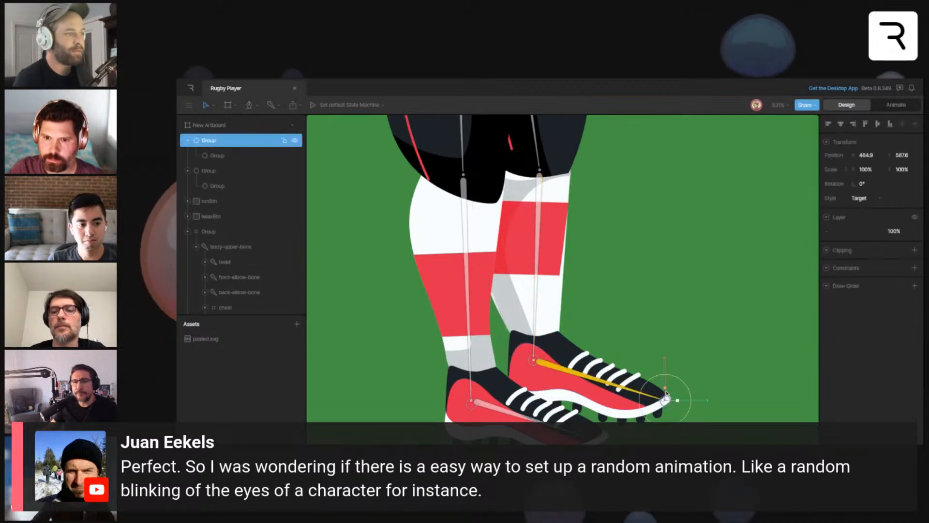
pyautogui.moveTo(660, 375); pyautogui.dragTo(683, 381)
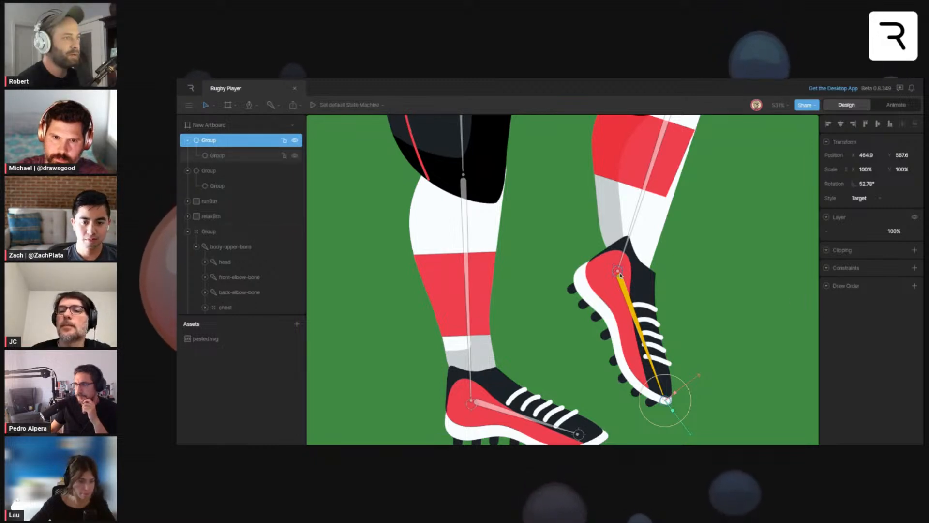
pyautogui.click(639, 283)
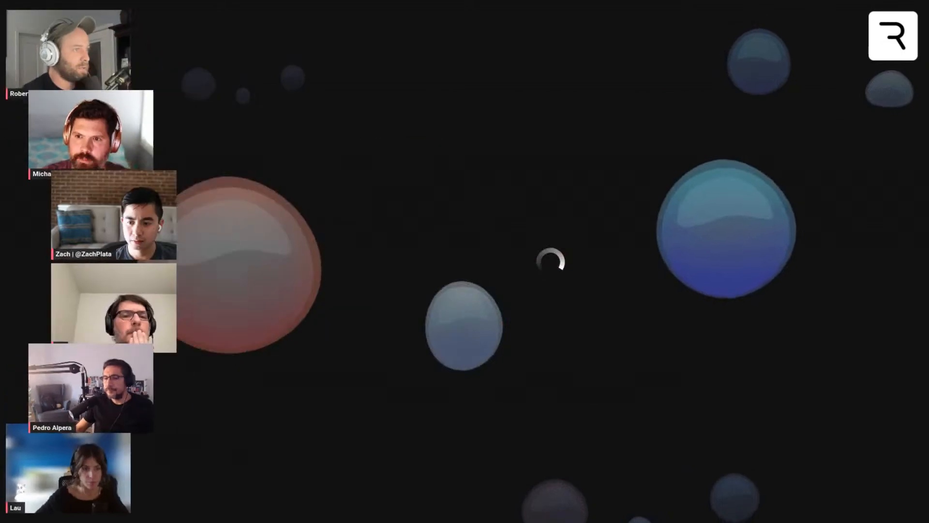
pyautogui.scroll(-2, 588, 308)
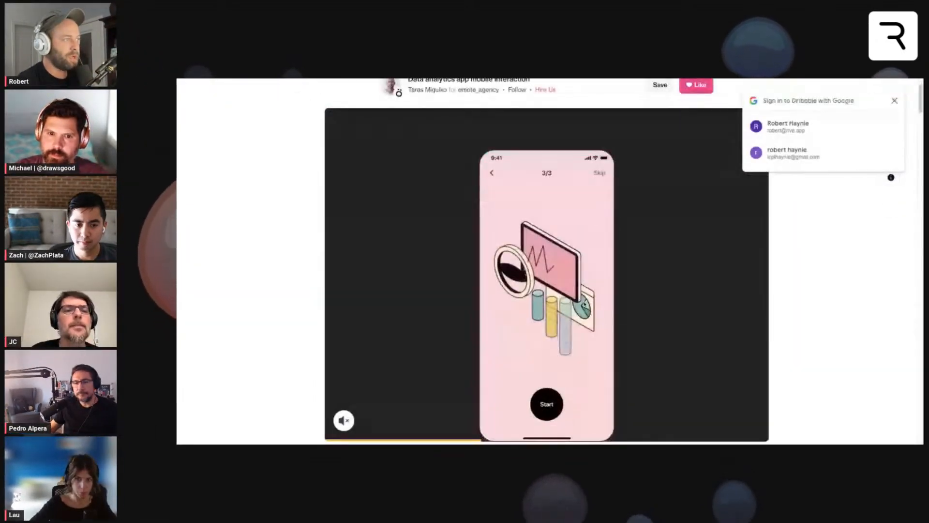
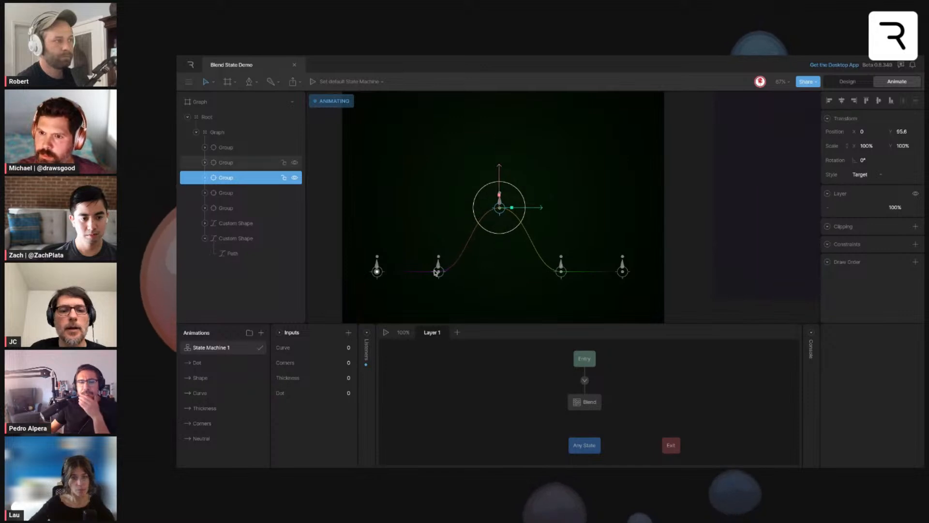
# Step: Raise the graph's second control group to a Y of about -89 and its fourth to about -141
pyautogui.click(438, 271)
pyautogui.moveTo(438, 237); pyautogui.dragTo(438, 120)
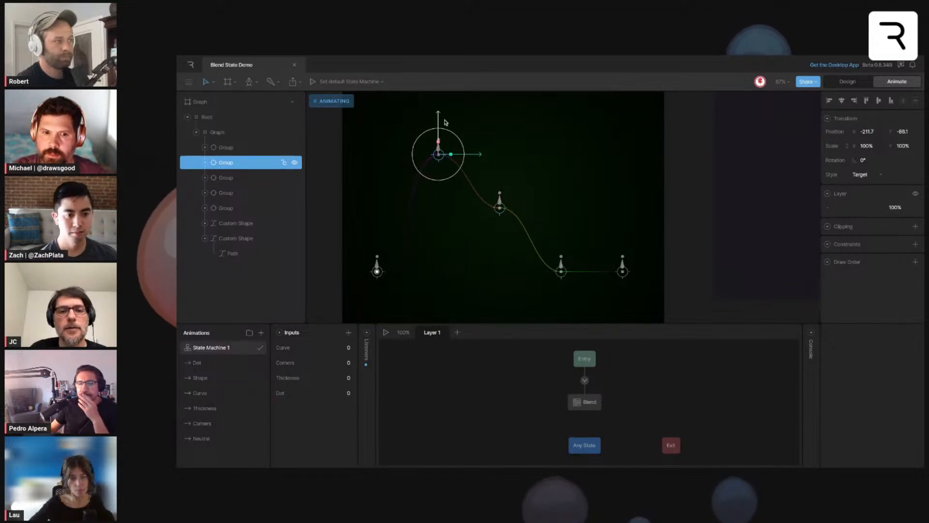
pyautogui.click(561, 259)
pyautogui.moveTo(562, 259); pyautogui.dragTo(561, 126)
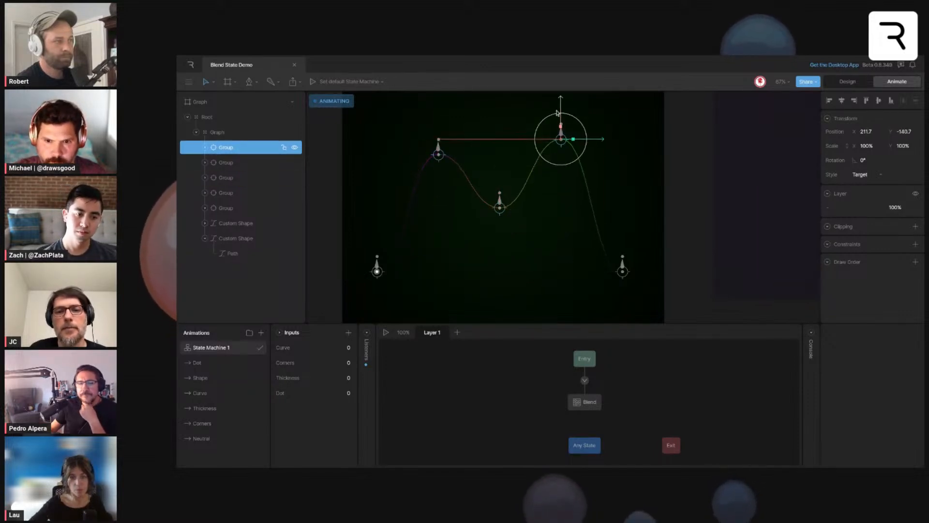
# Step: Undo the moves of the second, fourth and middle control groups of the graph
pyautogui.hotkey('ctrl', 'z')
pyautogui.hotkey('ctrl', 'z')
pyautogui.hotkey('ctrl', 'z')
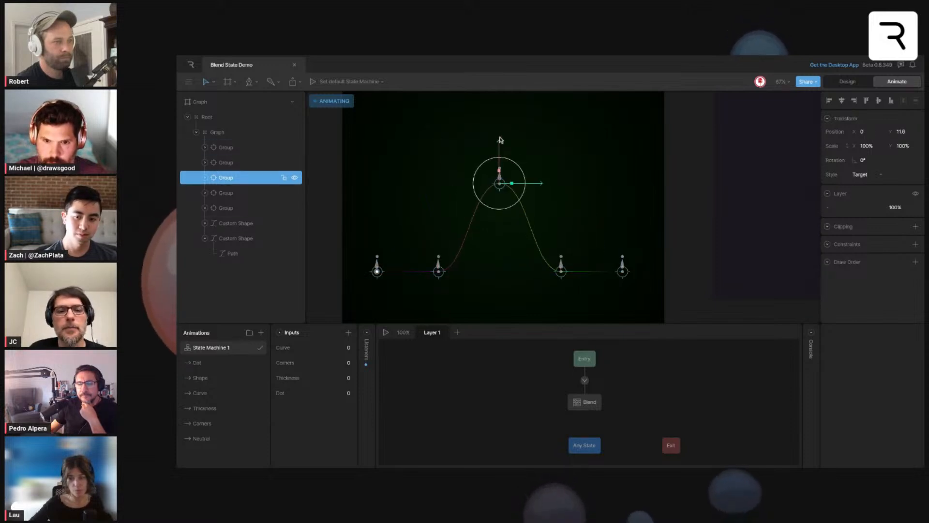
pyautogui.hotkey('ctrl', 'z')
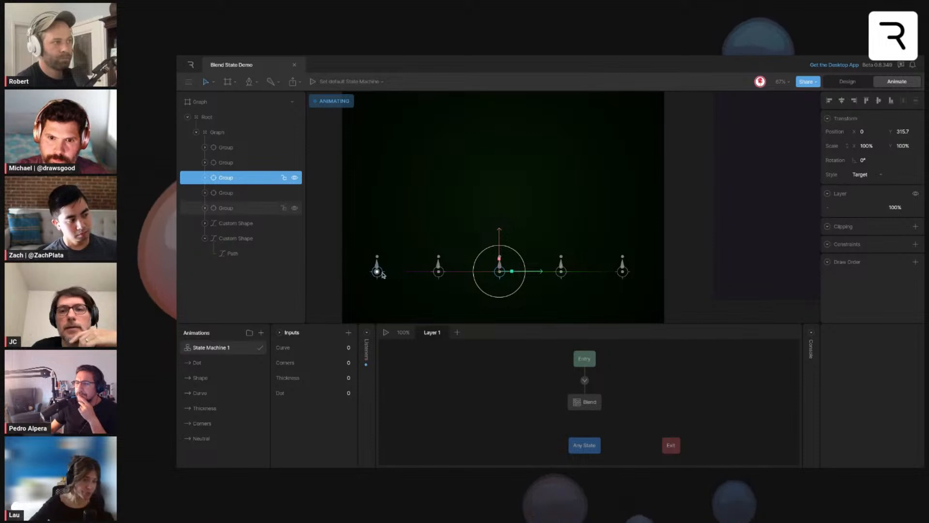
# Step: Hide the bones on the canvas and select the Blend state in Layer 1 of State Machine 1
pyautogui.click(780, 82)
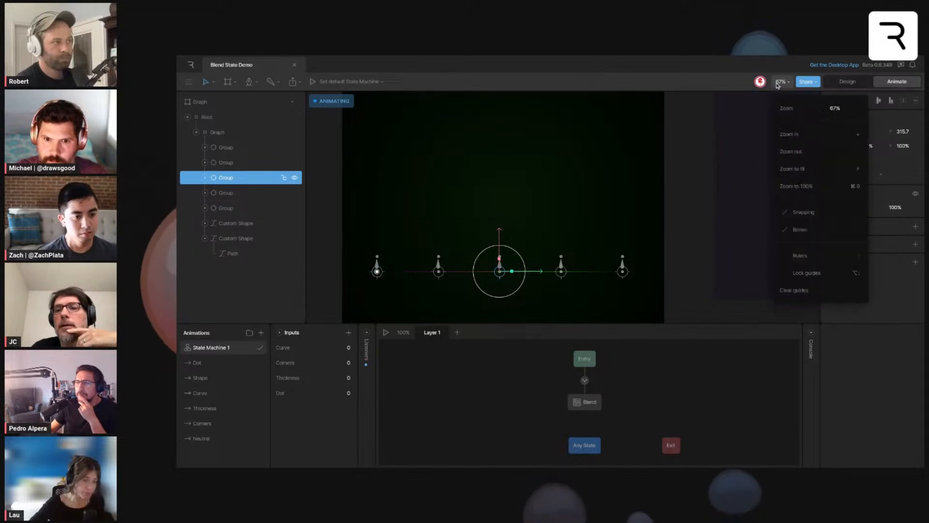
pyautogui.click(798, 230)
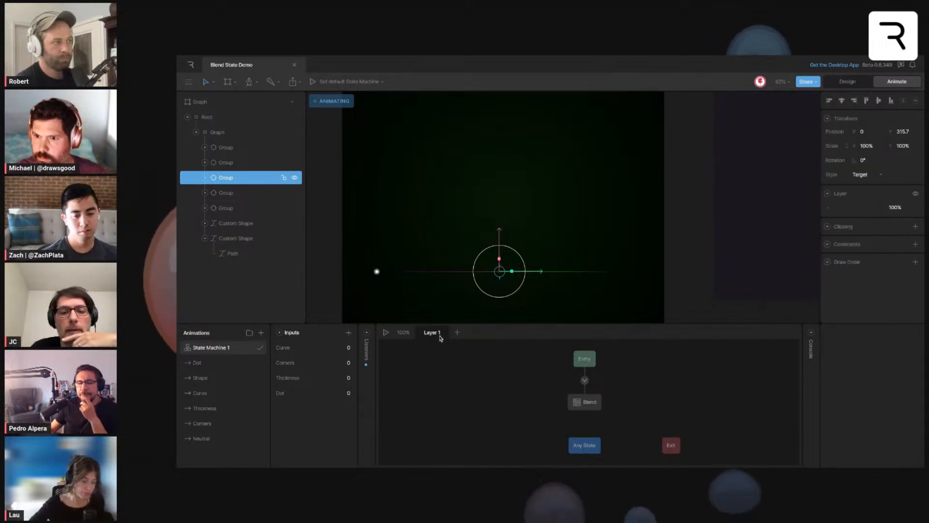
pyautogui.click(591, 401)
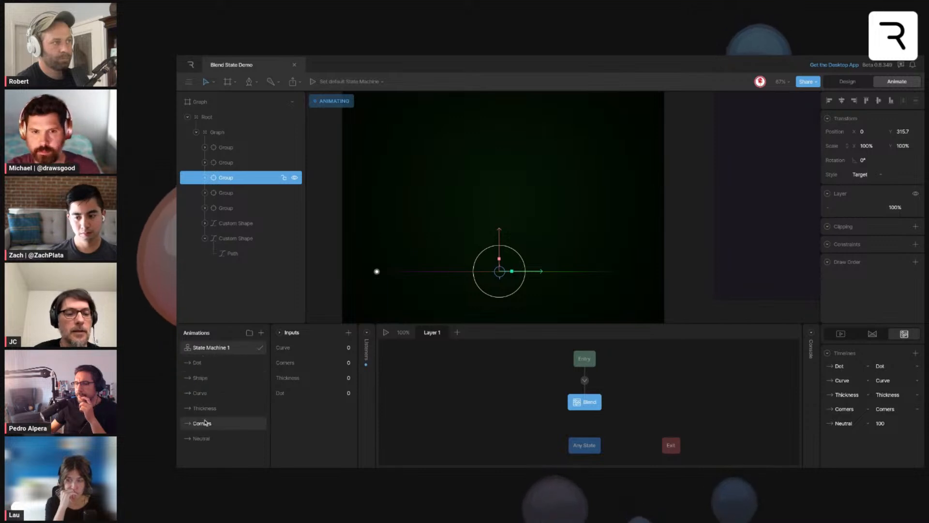
# Step: Examine the graph's pose and keys in the Neutral, Corners, Thickness, Curve, Shape and Dot timelines
pyautogui.click(203, 438)
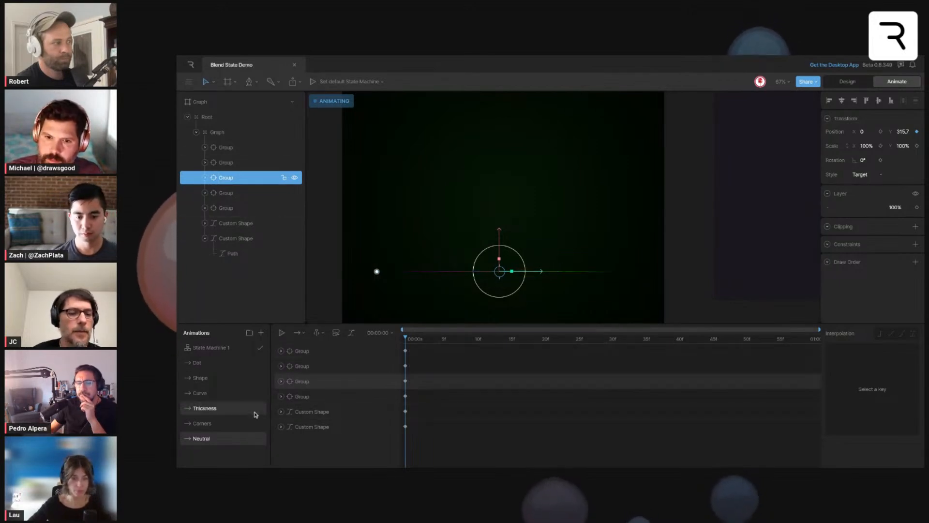
pyautogui.click(231, 425)
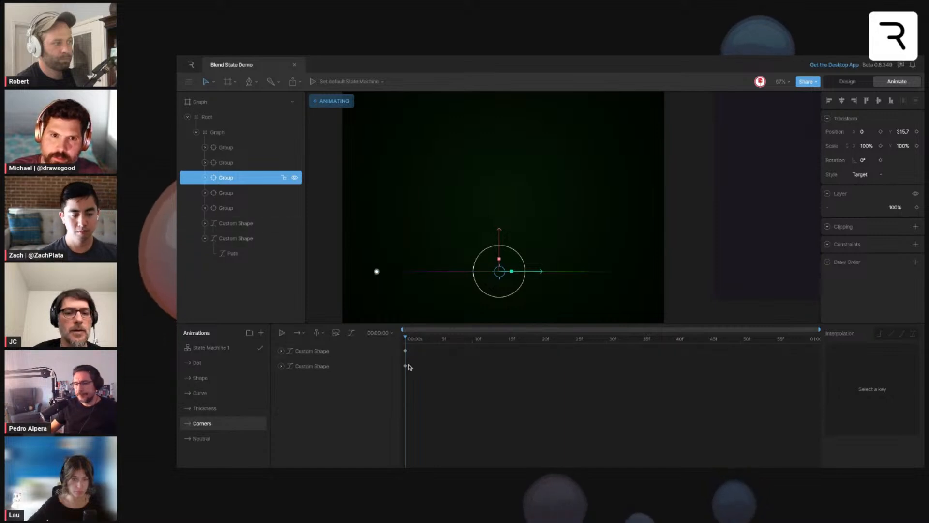
pyautogui.click(223, 409)
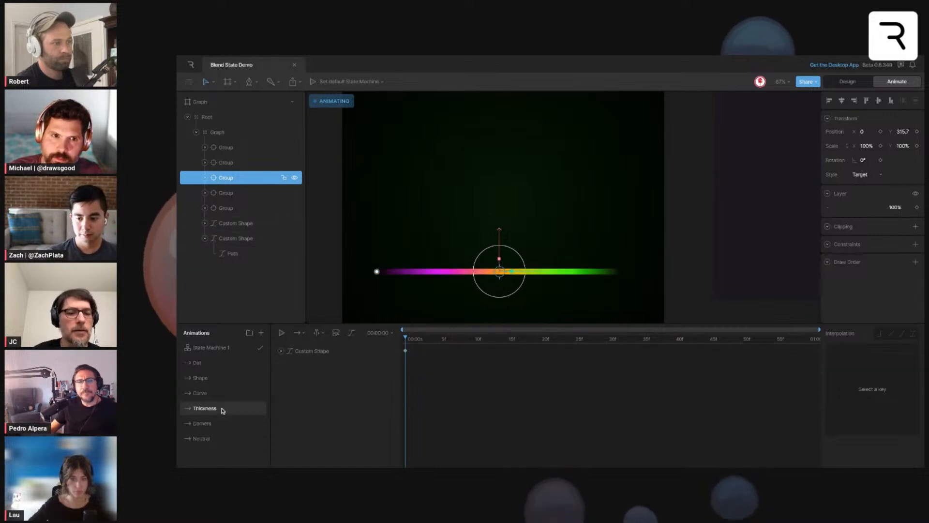
pyautogui.click(220, 394)
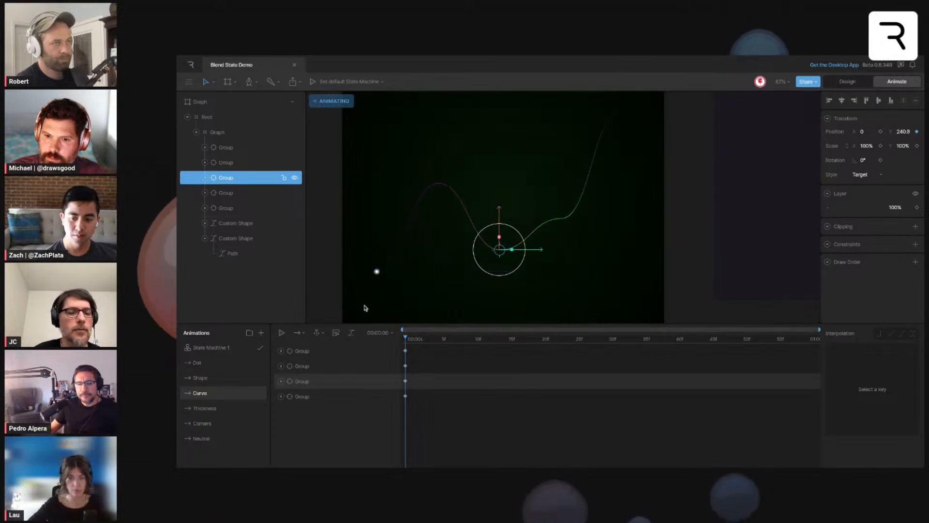
pyautogui.click(229, 381)
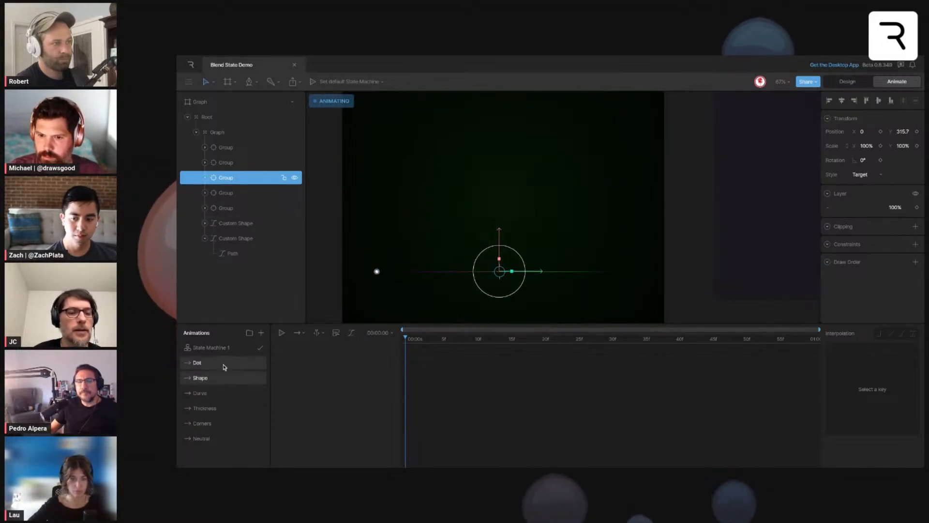
pyautogui.click(224, 367)
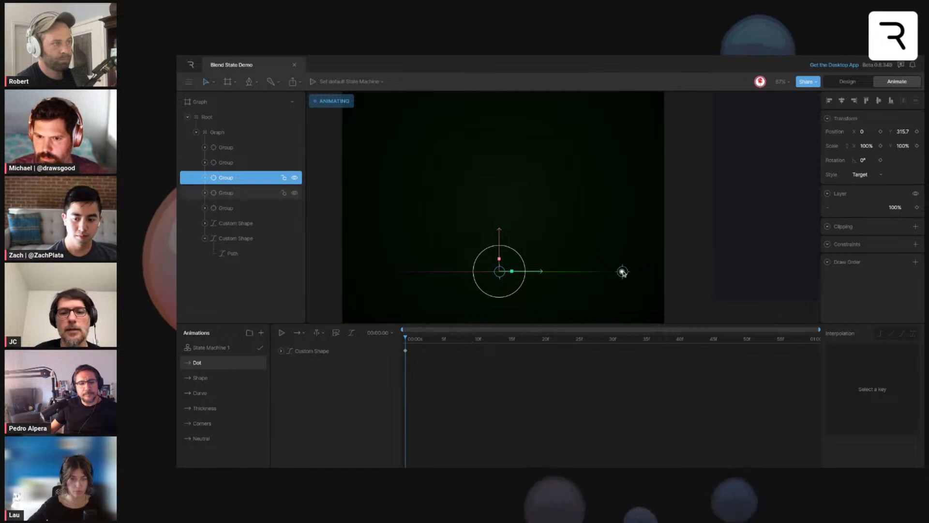
# Step: Play State Machine 1 with nothing selected and raise its Curve input to 69.7 to preview the graph's shape
pyautogui.click(225, 348)
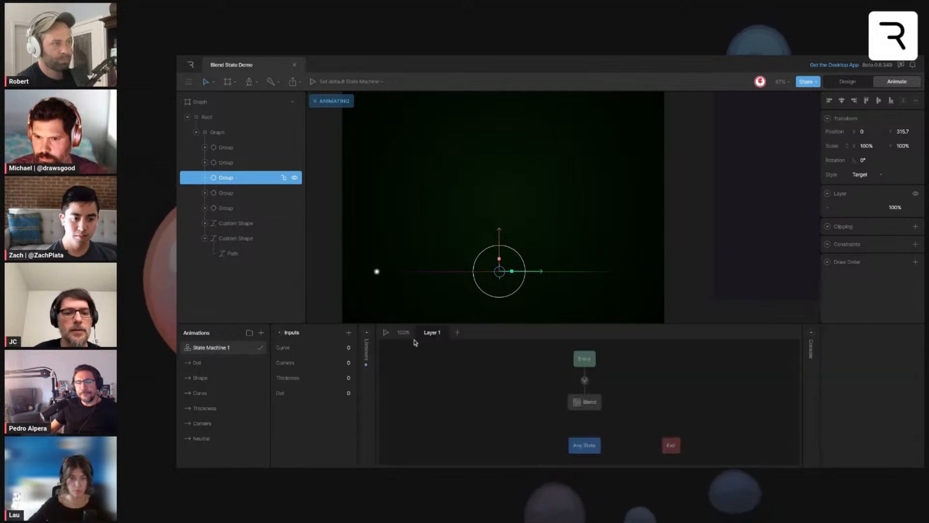
pyautogui.click(386, 333)
pyautogui.click(387, 332)
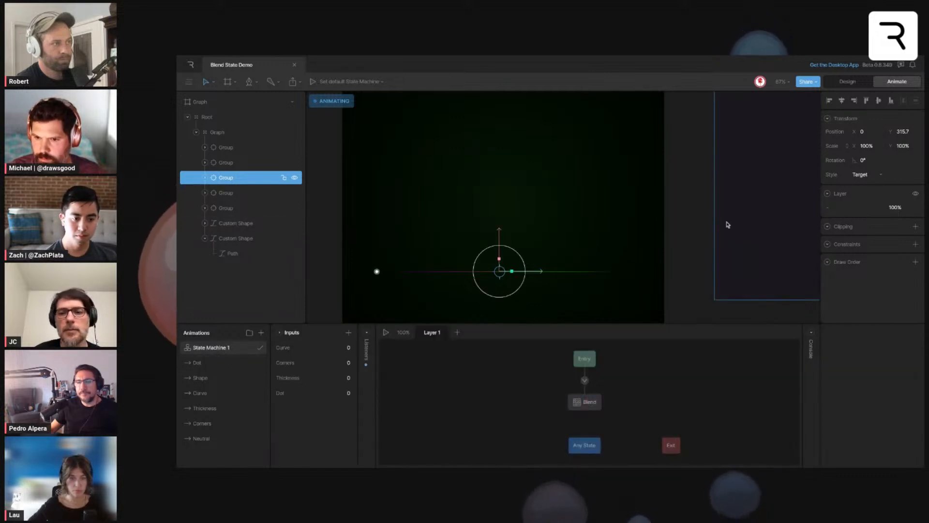
pyautogui.click(680, 234)
pyautogui.click(386, 333)
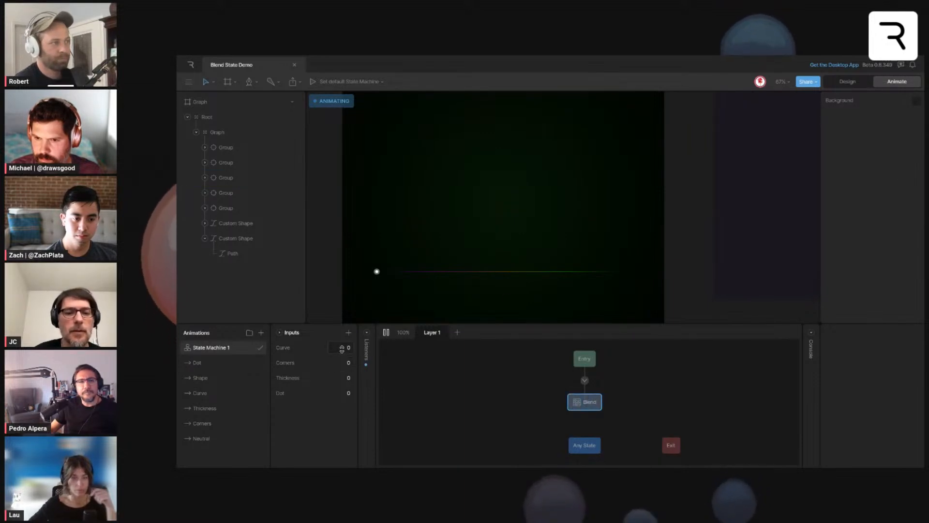
pyautogui.moveTo(341, 348)
pyautogui.mouseDown()
pyautogui.moveTo(341, 321)
pyautogui.moveTo(342, 351)
pyautogui.mouseUp()
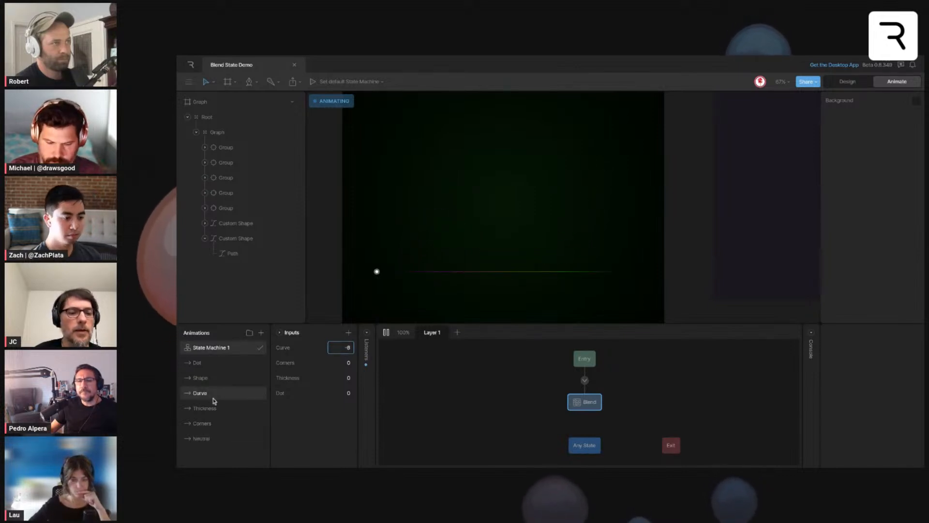
pyautogui.moveTo(340, 348)
pyautogui.mouseDown()
pyautogui.moveTo(340, 318)
pyautogui.moveTo(342, 347)
pyautogui.mouseUp()
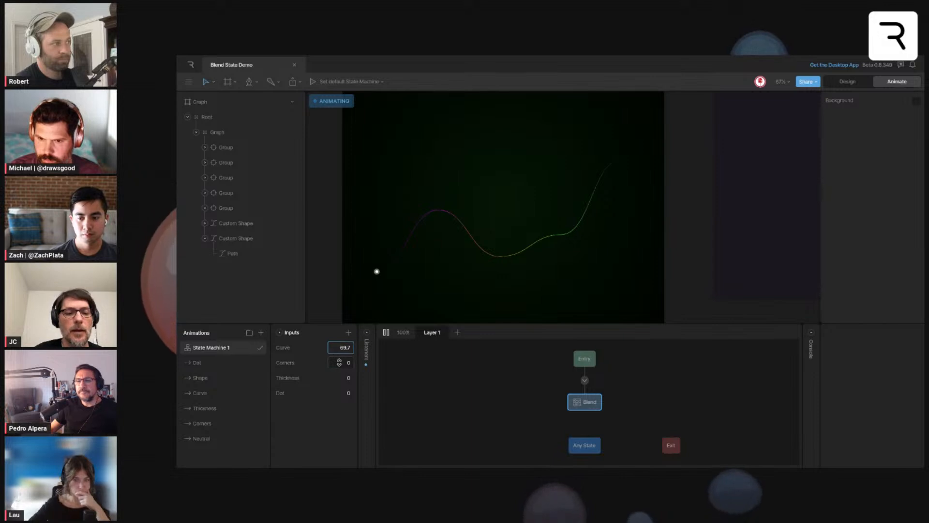
# Step: Raise the Thickness input to 22.4 and the Corners input to 124.5 in the running state machine
pyautogui.moveTo(342, 378)
pyautogui.mouseDown()
pyautogui.moveTo(342, 367)
pyautogui.moveTo(342, 381)
pyautogui.mouseUp()
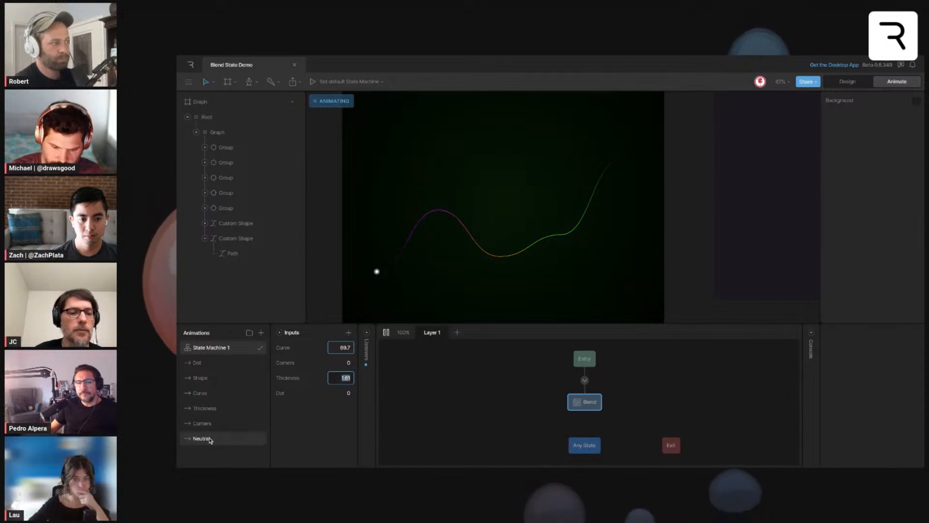
pyautogui.click(335, 376)
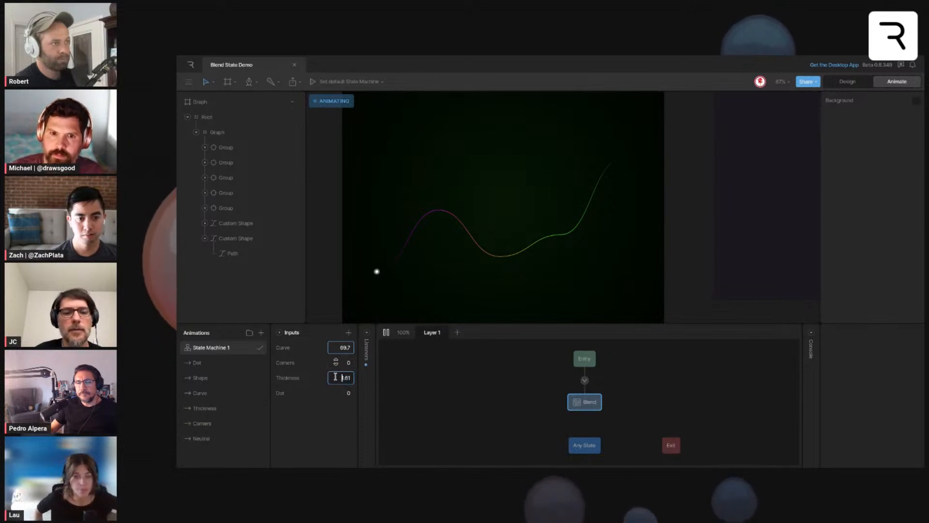
pyautogui.click(332, 406)
pyautogui.moveTo(343, 378); pyautogui.dragTo(341, 345)
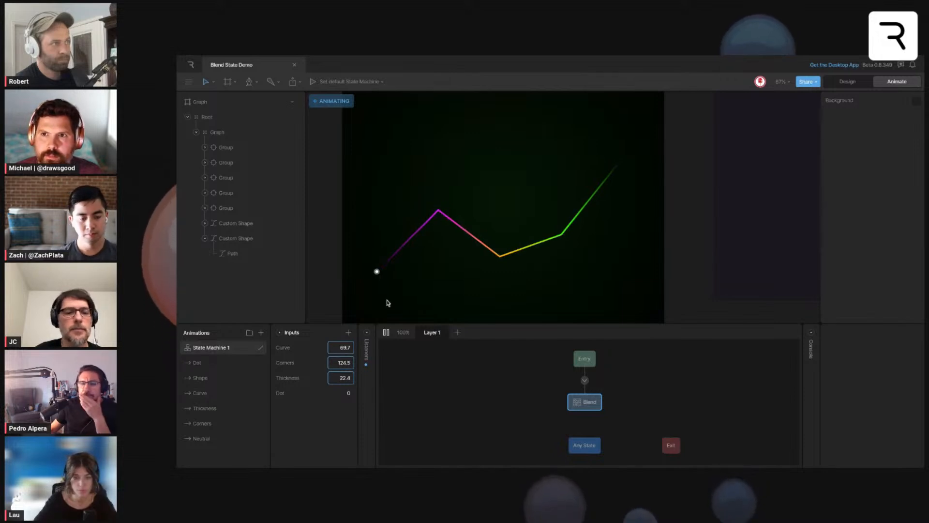
# Step: Lower the Corners input to -21.2 and vary the Dot input to about 84.6 to move the dot along the curve
pyautogui.moveTo(335, 362); pyautogui.dragTo(334, 428)
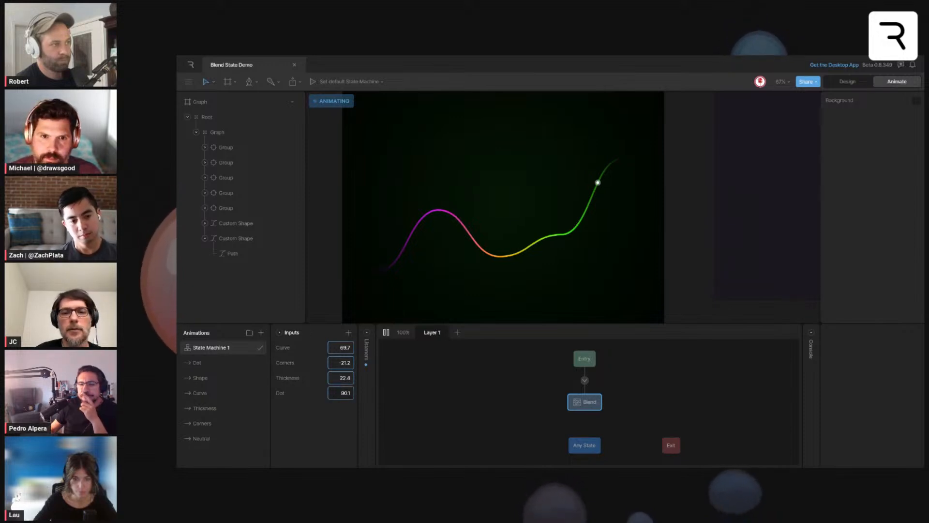
pyautogui.moveTo(341, 393); pyautogui.dragTo(340, 415)
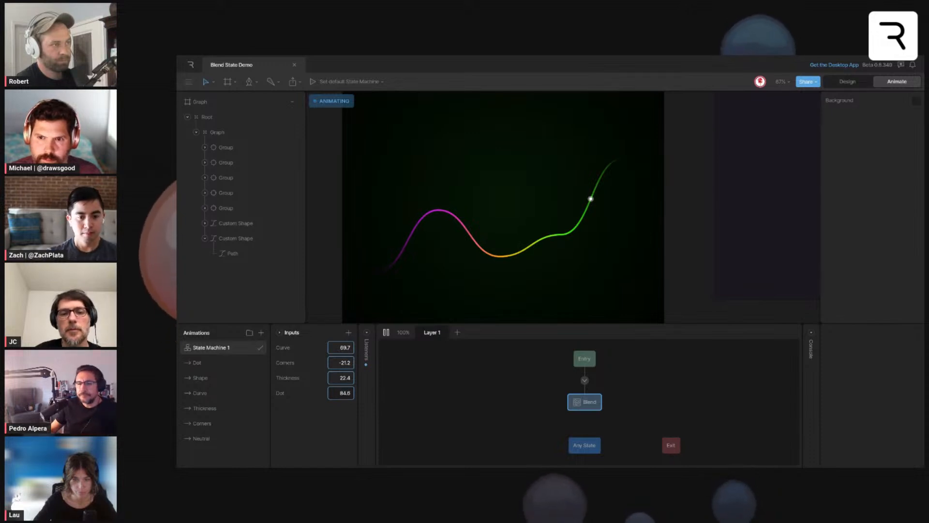
pyautogui.moveTo(340, 393); pyautogui.dragTo(341, 393)
# Step: Show the Neutral timeline and examine the strokes of the dot's custom shape in Design mode before returning to Animate mode
pyautogui.click(225, 437)
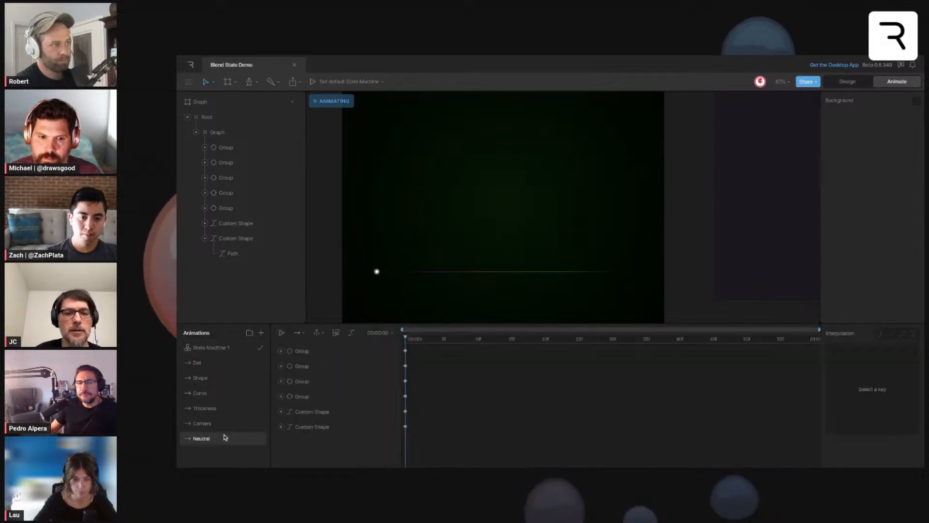
pyautogui.press('Tab')
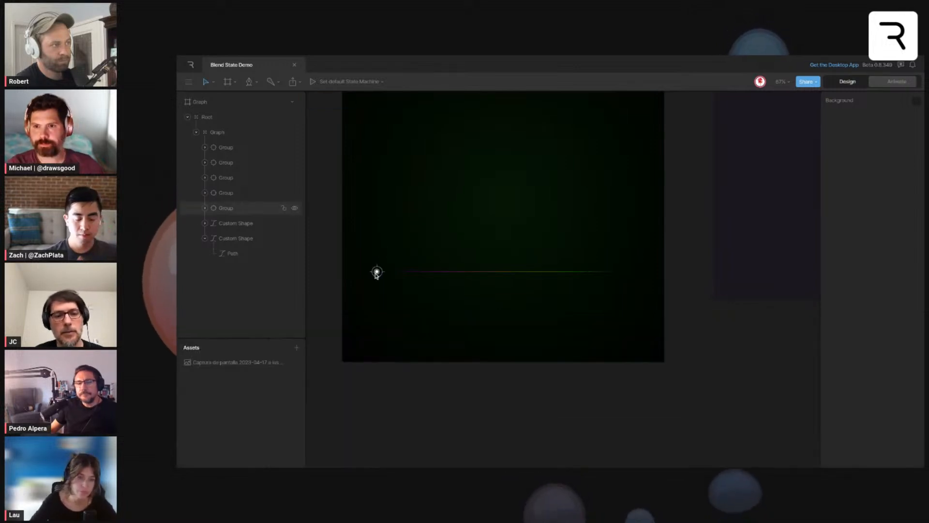
pyautogui.click(418, 272)
pyautogui.click(418, 273)
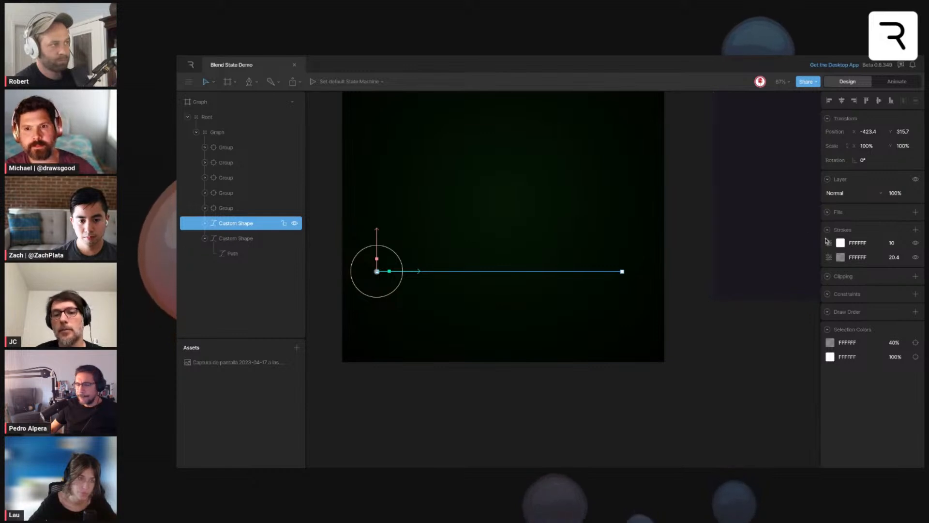
pyautogui.press('Tab')
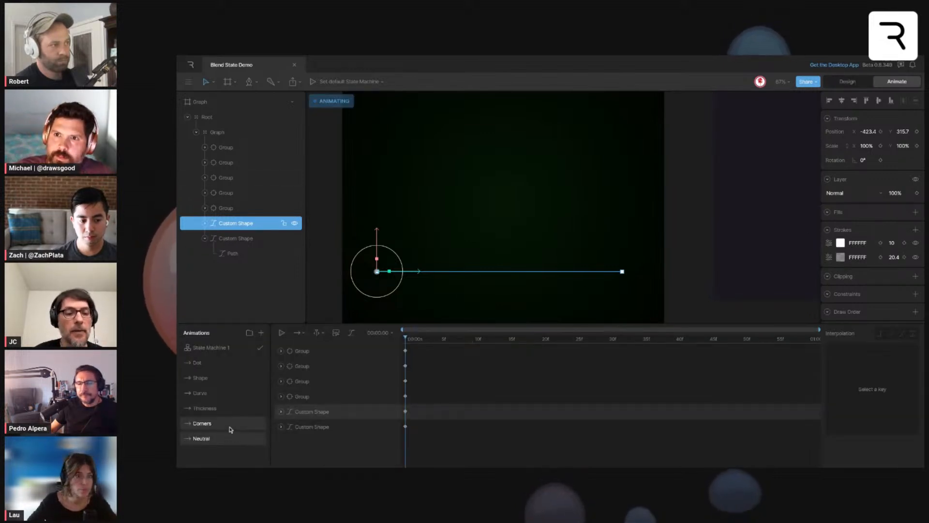
# Step: Examine the Trim Offset keys of both strokes in the Dot timeline and return to State Machine 1
pyautogui.click(225, 363)
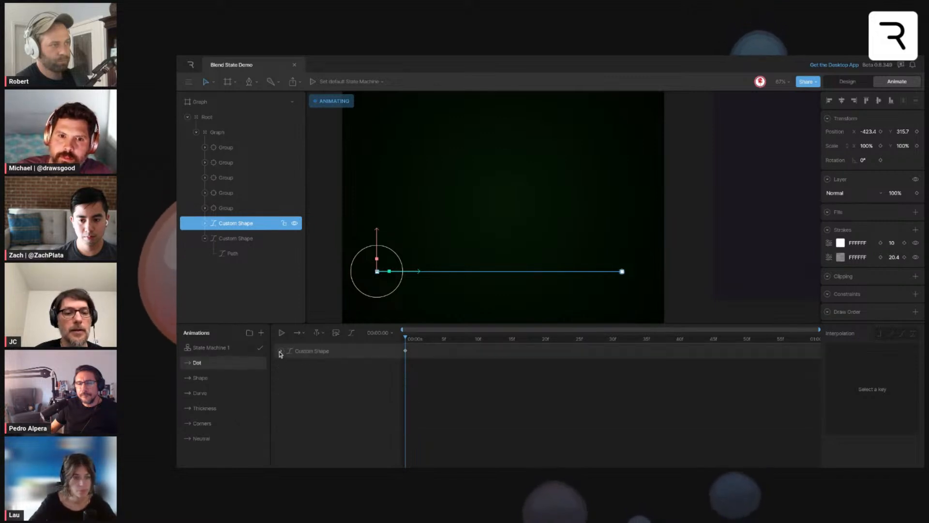
pyautogui.click(290, 366)
pyautogui.click(299, 381)
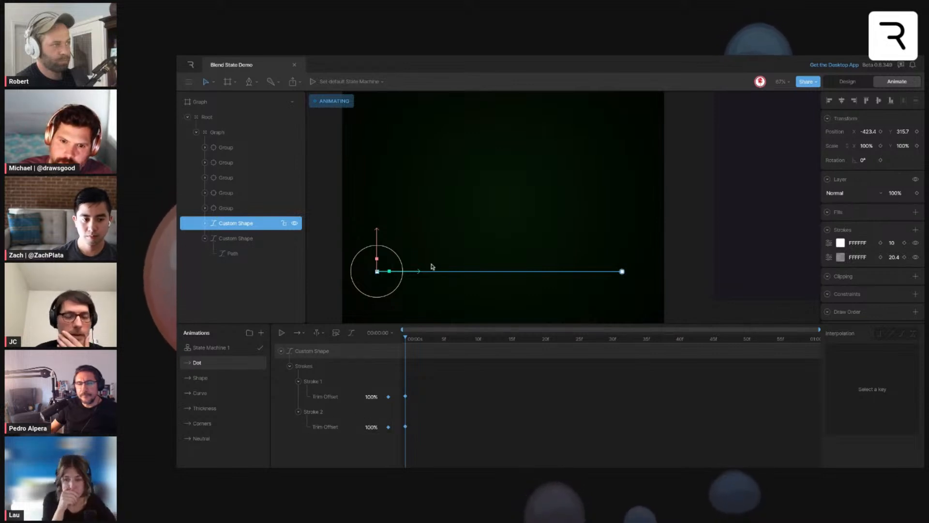
pyautogui.click(215, 348)
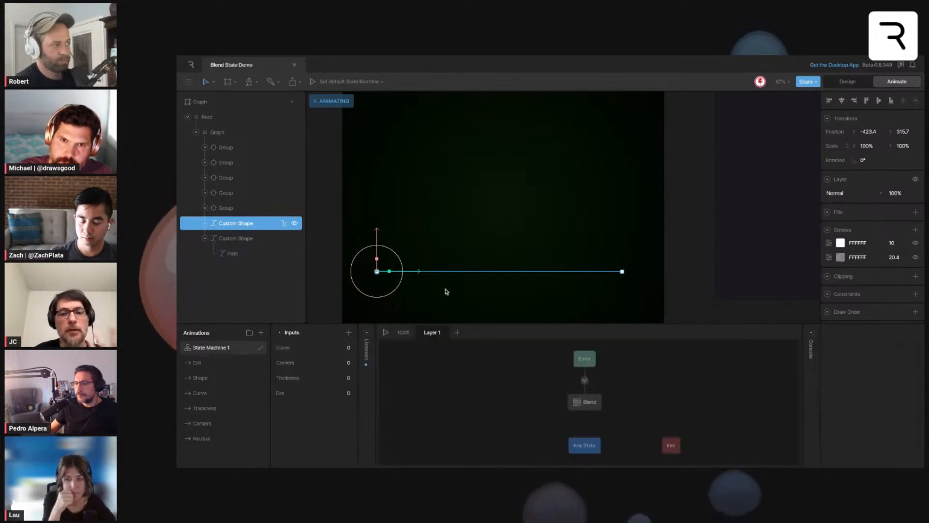
# Step: Raise the Curve input to 87.2, Corners to about 58.3, Thickness to 60.3 and Dot to 92.3 in State Machine 1
pyautogui.click(679, 241)
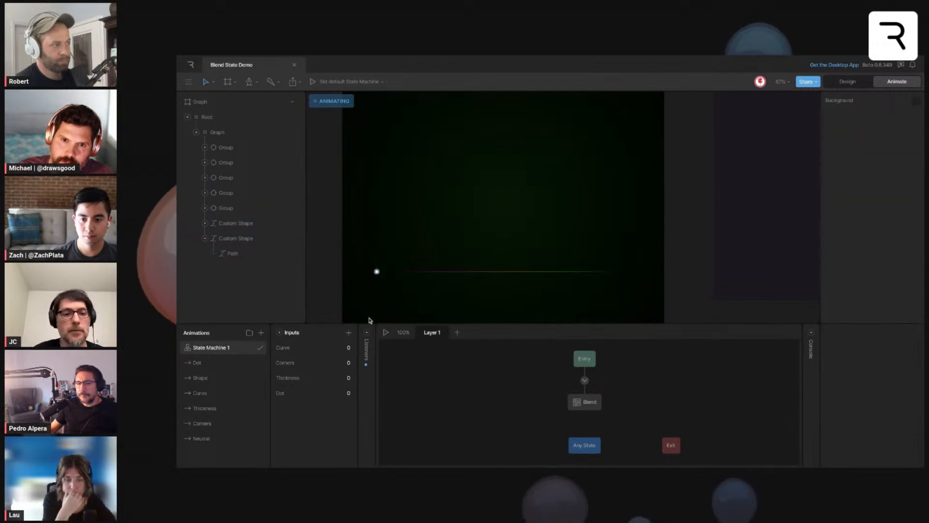
pyautogui.moveTo(341, 347); pyautogui.dragTo(341, 316)
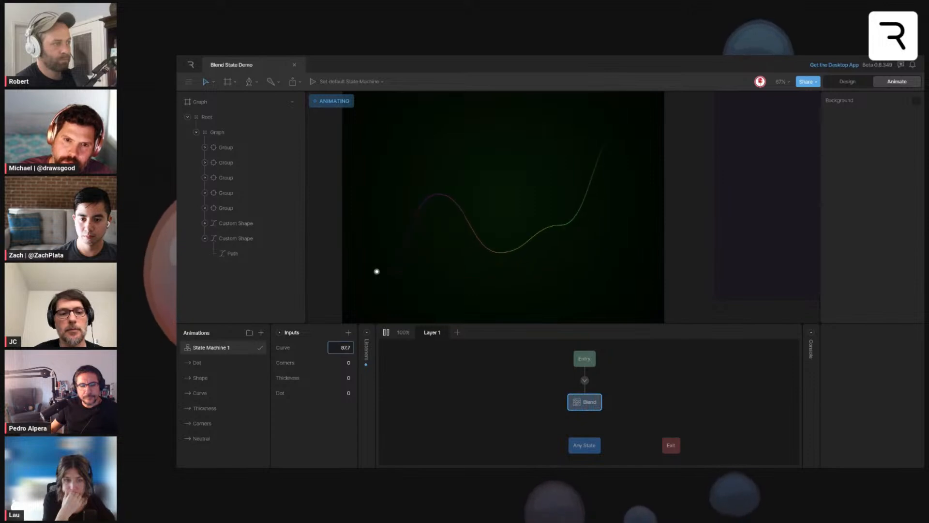
pyautogui.moveTo(341, 361)
pyautogui.mouseDown()
pyautogui.moveTo(341, 347)
pyautogui.moveTo(341, 360)
pyautogui.mouseUp()
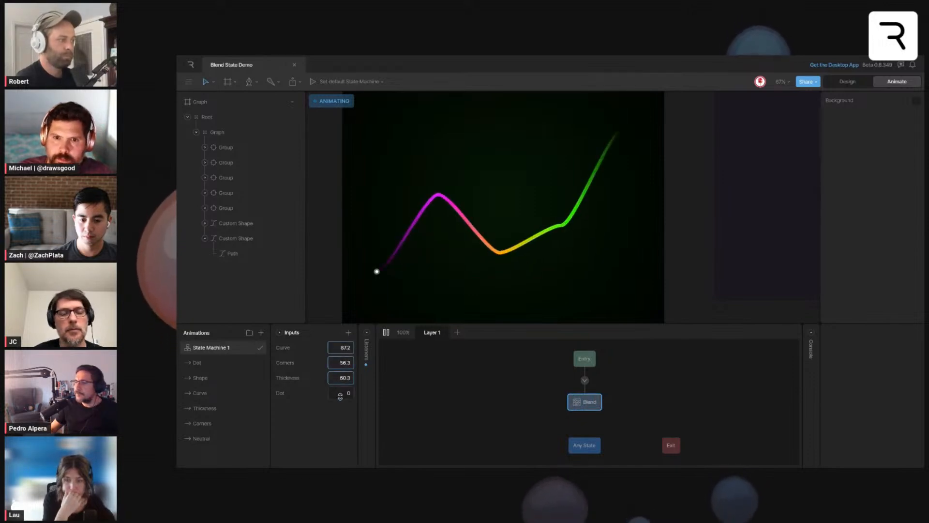
pyautogui.moveTo(340, 393); pyautogui.dragTo(341, 355)
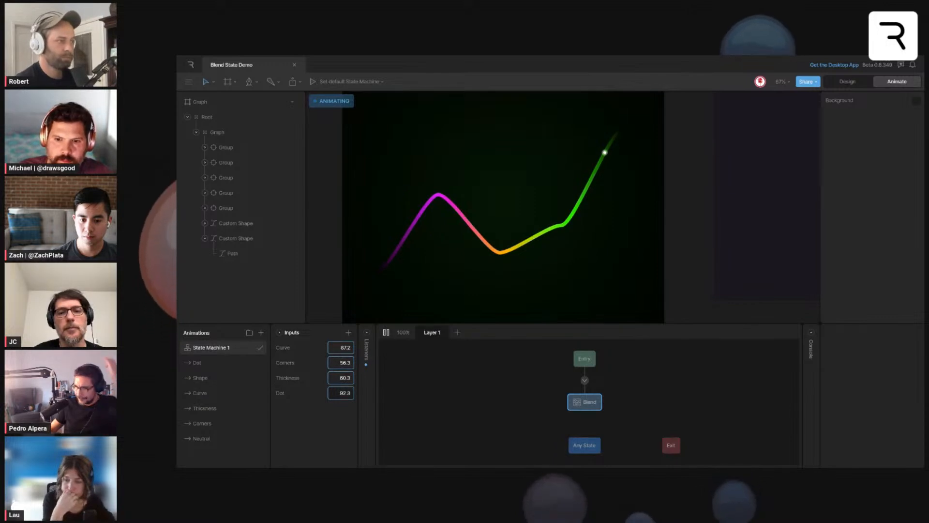
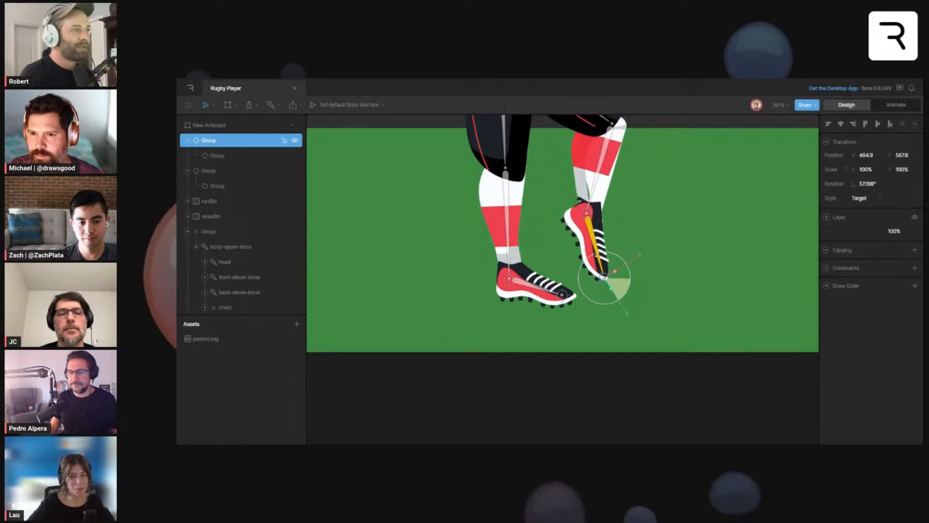
# Step: In the Rugby Player file, test-rotate the back foot's target group and return its rotation to 0°
pyautogui.moveTo(624, 295)
pyautogui.mouseDown()
pyautogui.moveTo(630, 278)
pyautogui.moveTo(621, 298)
pyautogui.mouseUp()
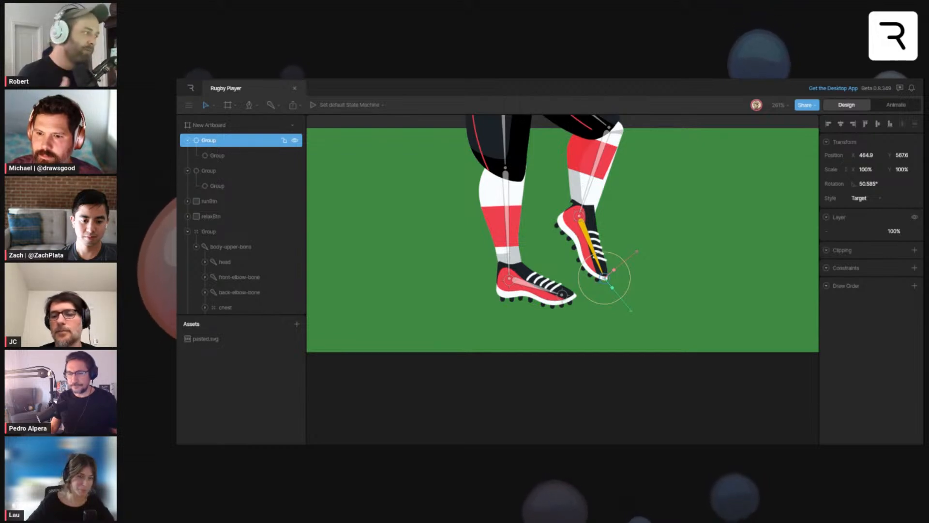
pyautogui.moveTo(627, 277); pyautogui.dragTo(620, 258)
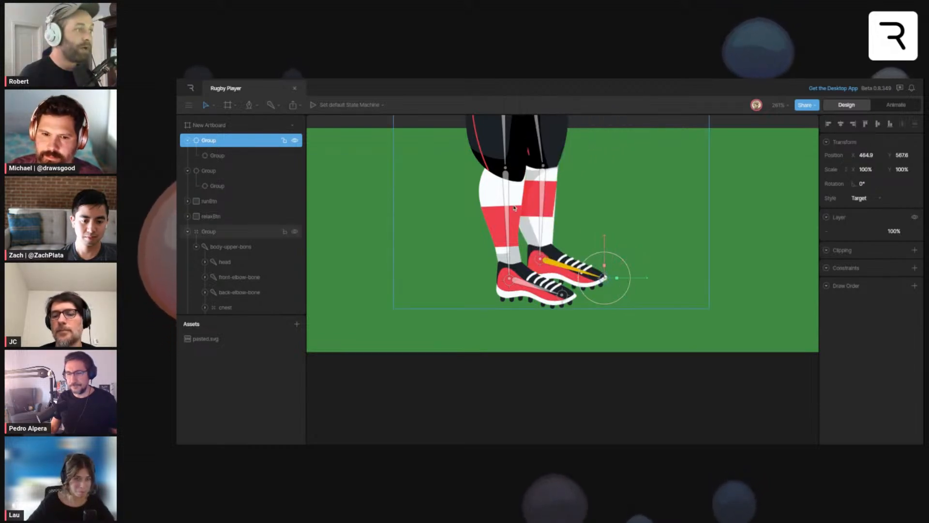
# Step: In the running animation, delete all position keys of the back foot's target and the Y position keys of the front foot's target
pyautogui.click(896, 104)
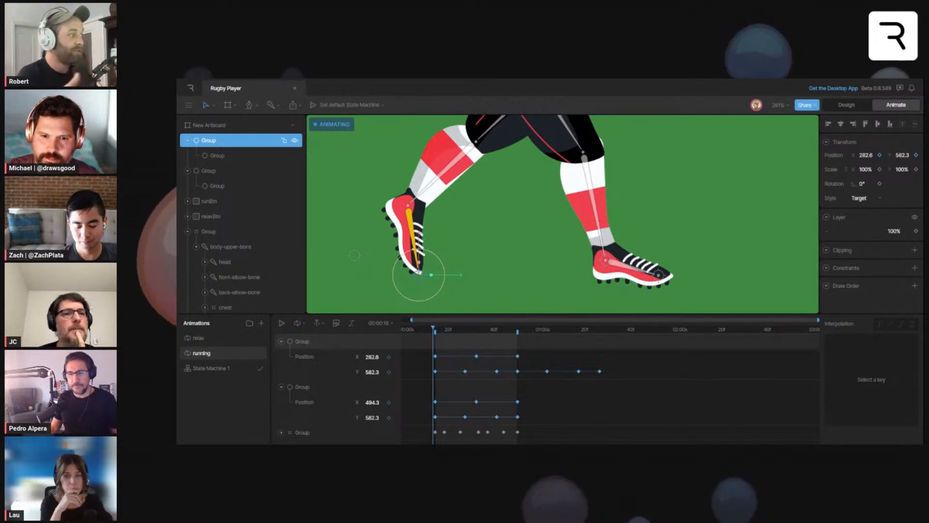
pyautogui.moveTo(632, 354); pyautogui.dragTo(432, 373)
pyautogui.press('Delete')
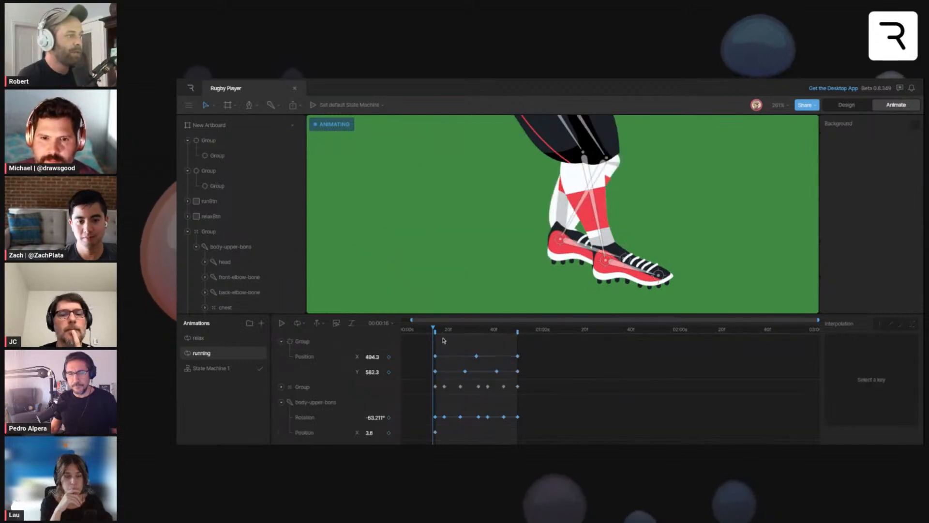
pyautogui.moveTo(532, 374); pyautogui.dragTo(414, 364)
pyautogui.press('Delete')
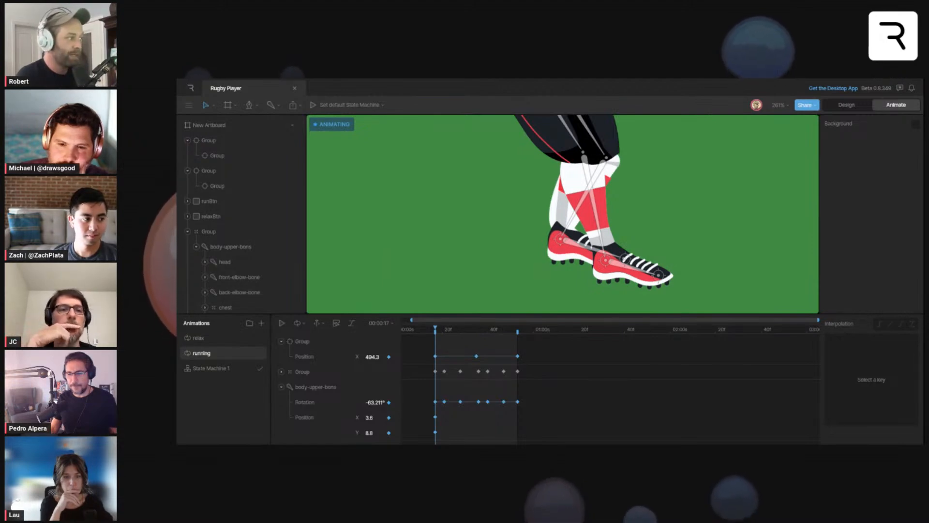
# Step: Play the running animation, then key only the X position of the back foot's target at 356.5 on frame 17
pyautogui.press('space')
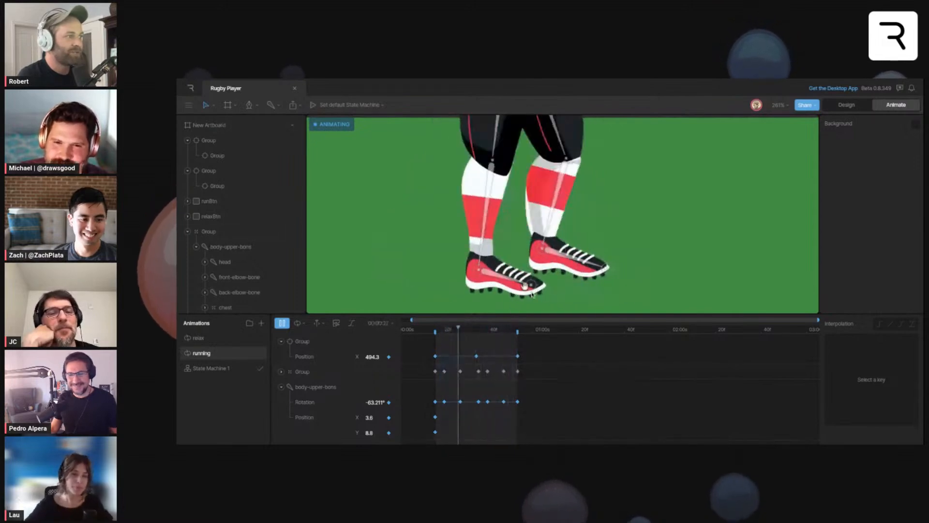
pyautogui.click(465, 329)
pyautogui.moveTo(467, 331); pyautogui.dragTo(435, 331)
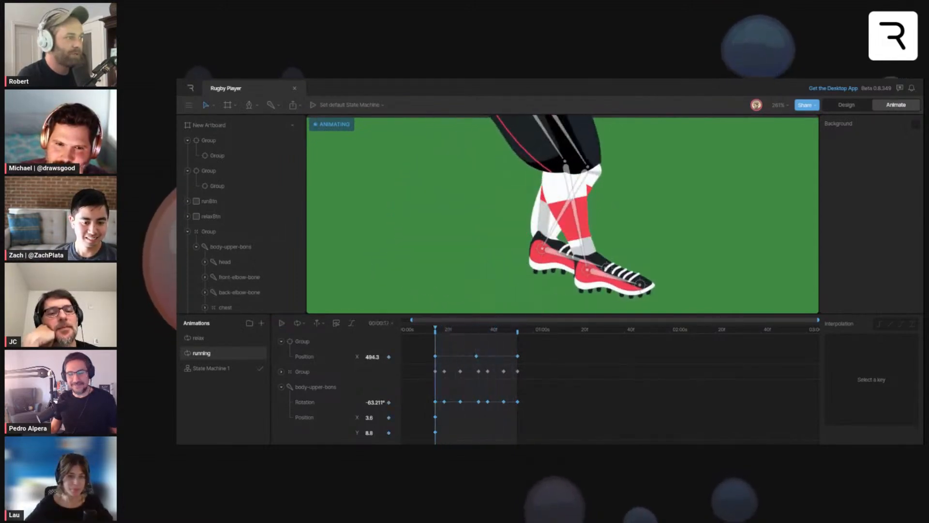
pyautogui.click(607, 268)
pyautogui.moveTo(648, 269); pyautogui.dragTo(525, 269)
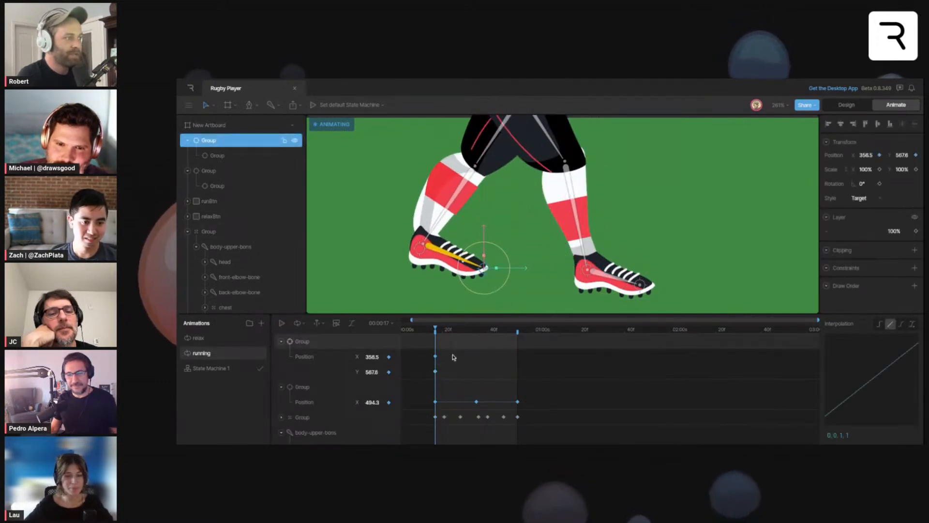
pyautogui.press('Delete')
# Step: Key the back foot target's X position at 514.1 on frame 35 and copy its frame 17 key to frame 53
pyautogui.moveTo(445, 332); pyautogui.dragTo(477, 332)
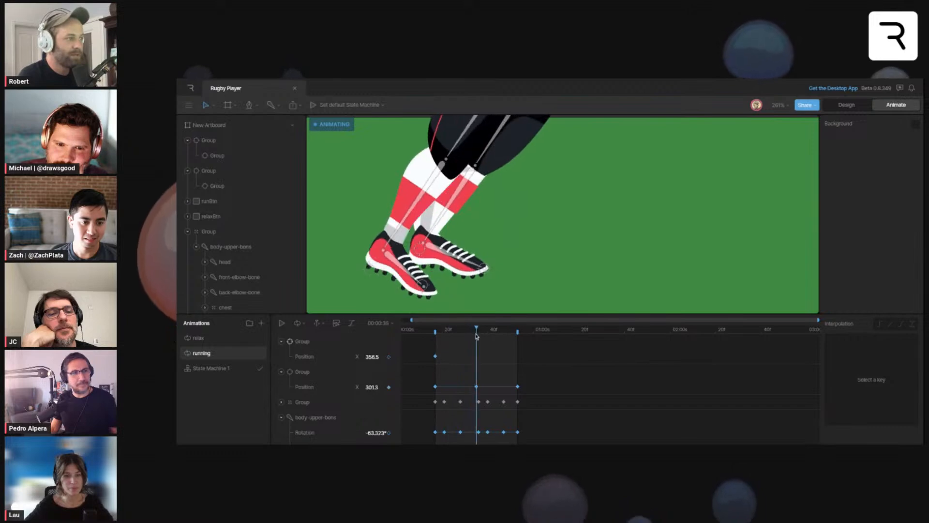
pyautogui.click(490, 279)
pyautogui.moveTo(853, 154); pyautogui.dragTo(847, 81)
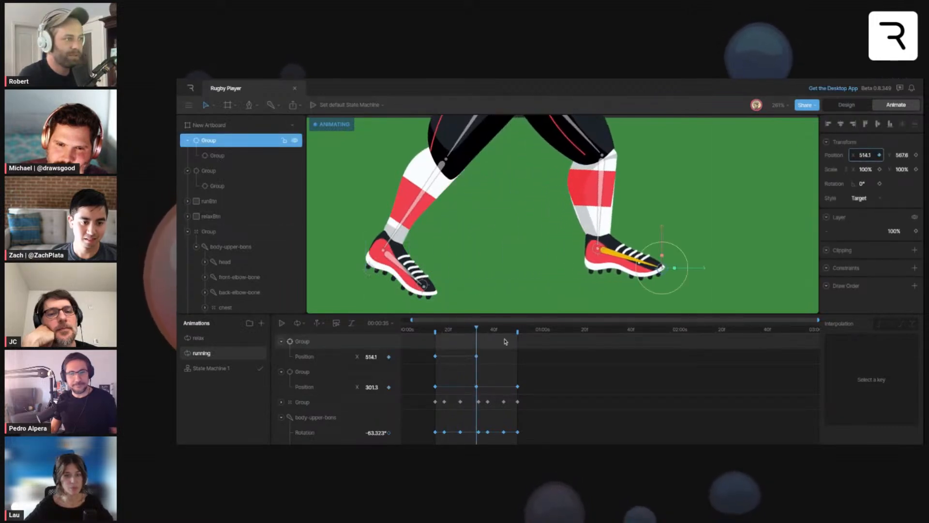
pyautogui.click(435, 356)
pyautogui.hotkey('ctrl', 'c')
pyautogui.moveTo(492, 332); pyautogui.dragTo(404, 395)
pyautogui.hotkey('ctrl', 'v')
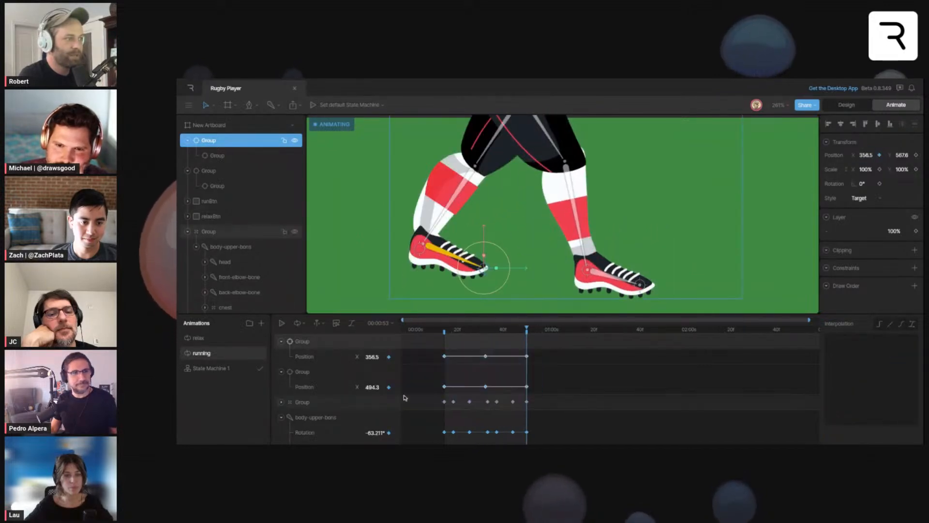
# Step: Apply cubic interpolation to the X position keys of both foot targets and play the running animation
pyautogui.click(902, 324)
pyautogui.click(505, 342)
pyautogui.press('space')
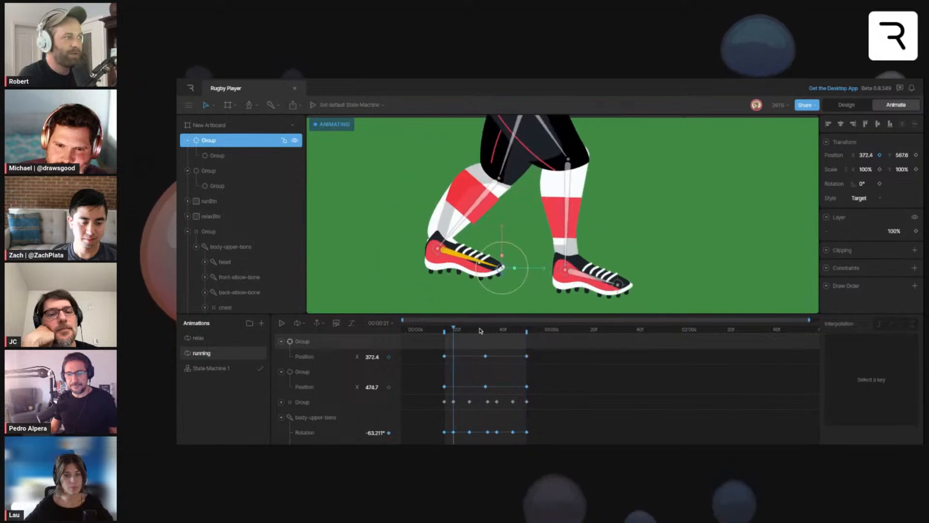
# Step: Check the pose at frame 23 and give the front foot target's first X position key linear interpolation
pyautogui.moveTo(451, 330); pyautogui.dragTo(458, 330)
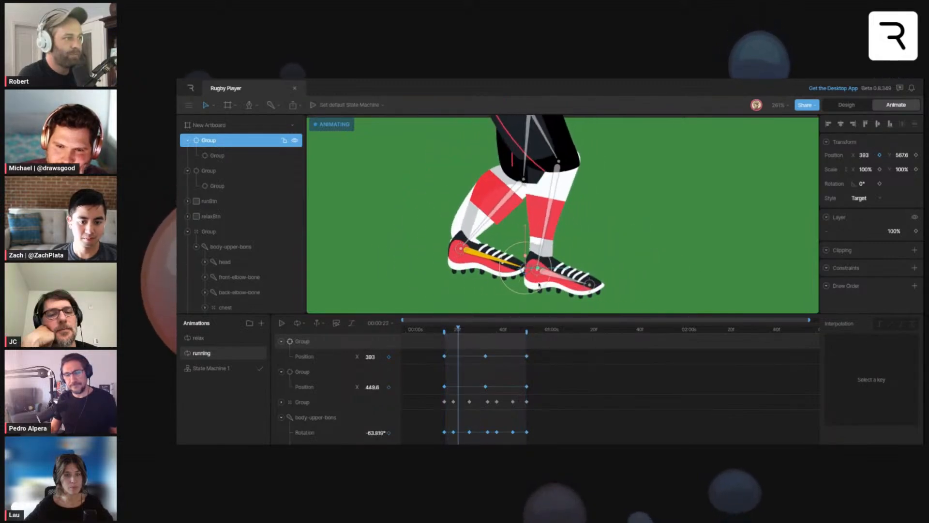
pyautogui.moveTo(464, 387); pyautogui.dragTo(439, 376)
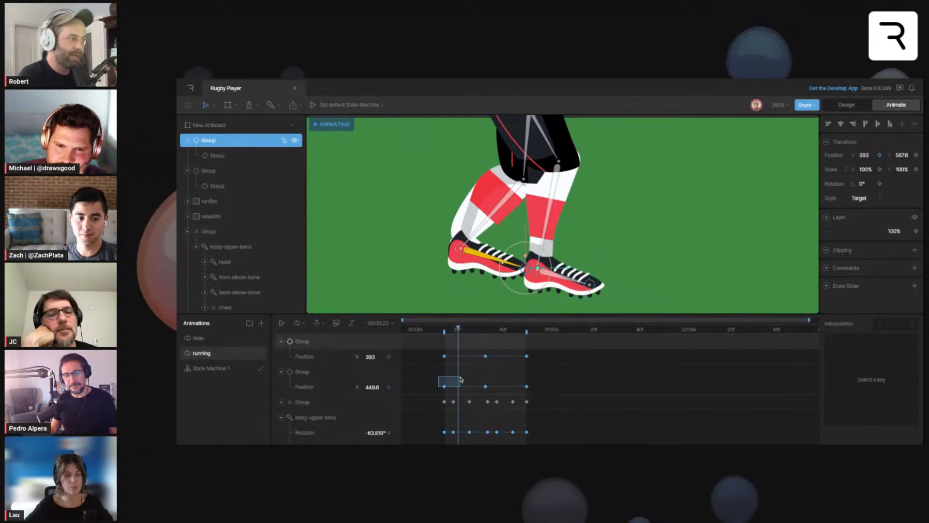
pyautogui.click(889, 324)
# Step: Check the pose at frame 40, give the back foot target's frame 35 X key linear interpolation, and play back the running animation
pyautogui.moveTo(457, 330); pyautogui.dragTo(496, 331)
pyautogui.click(640, 284)
pyautogui.click(890, 323)
pyautogui.press('space')
pyautogui.click(478, 366)
pyautogui.click(505, 356)
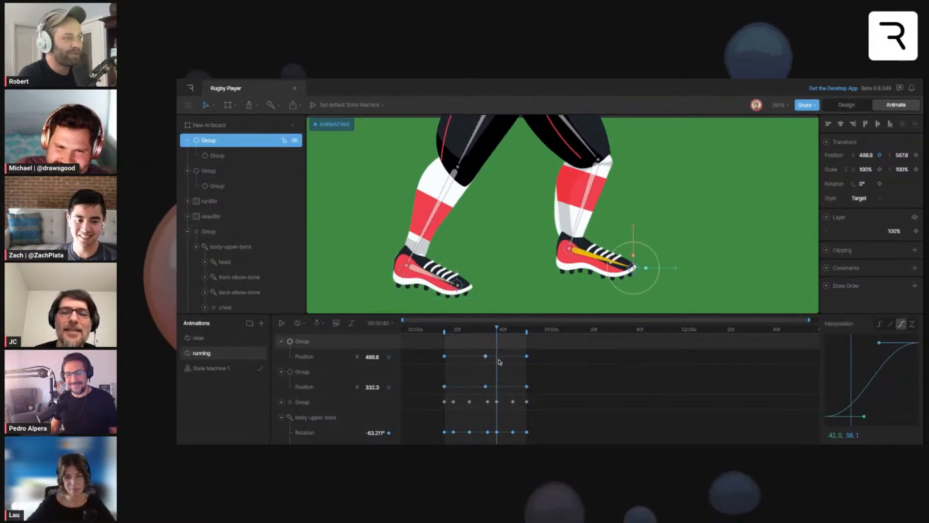
pyautogui.click(891, 325)
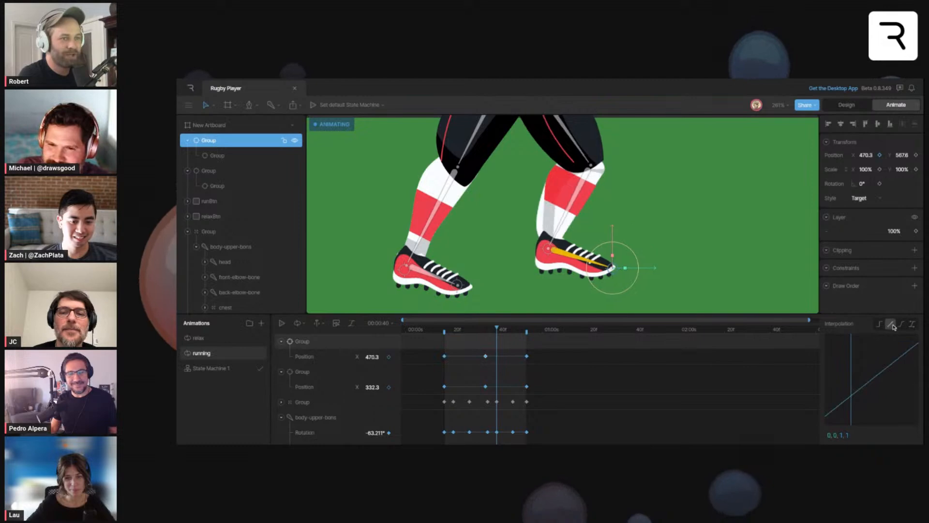
pyautogui.press('space')
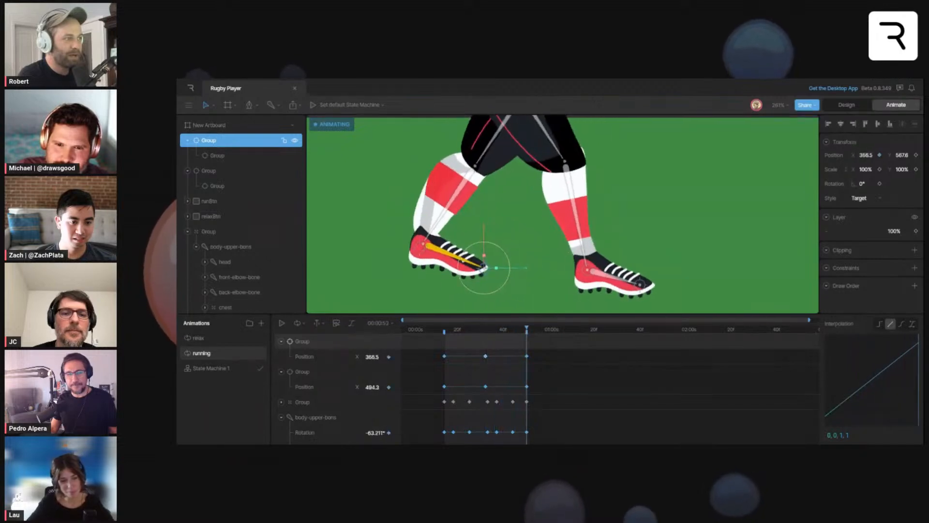
pyautogui.press('space')
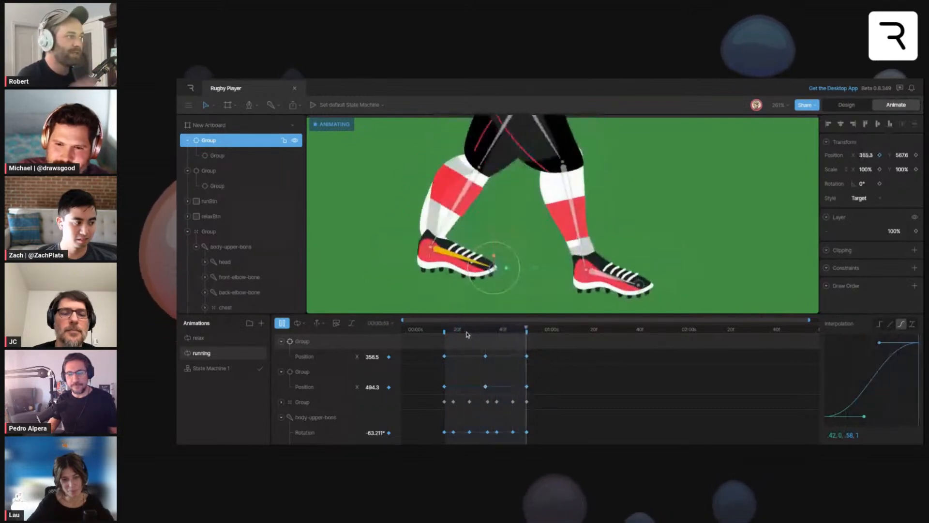
pyautogui.press('space')
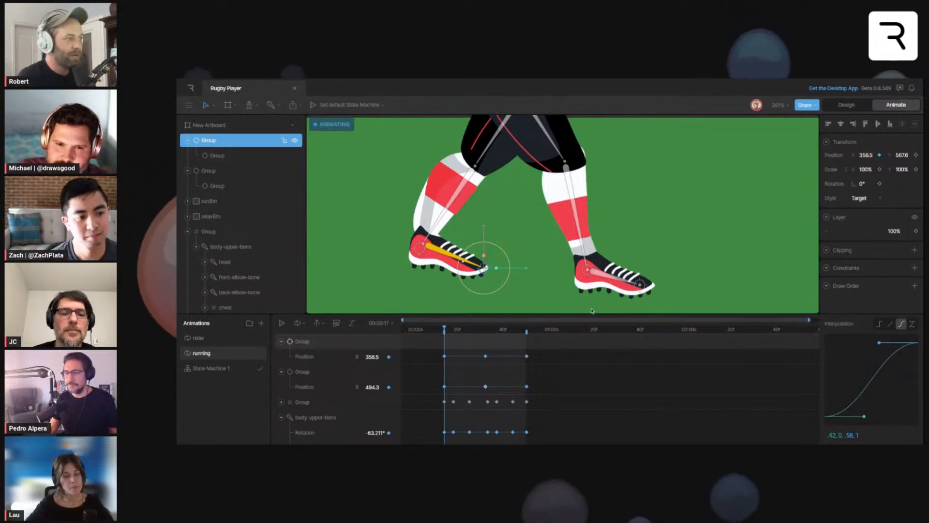
# Step: Key the Y position of the front foot's target at 582.3 on frames 17 and 30
pyautogui.click(640, 286)
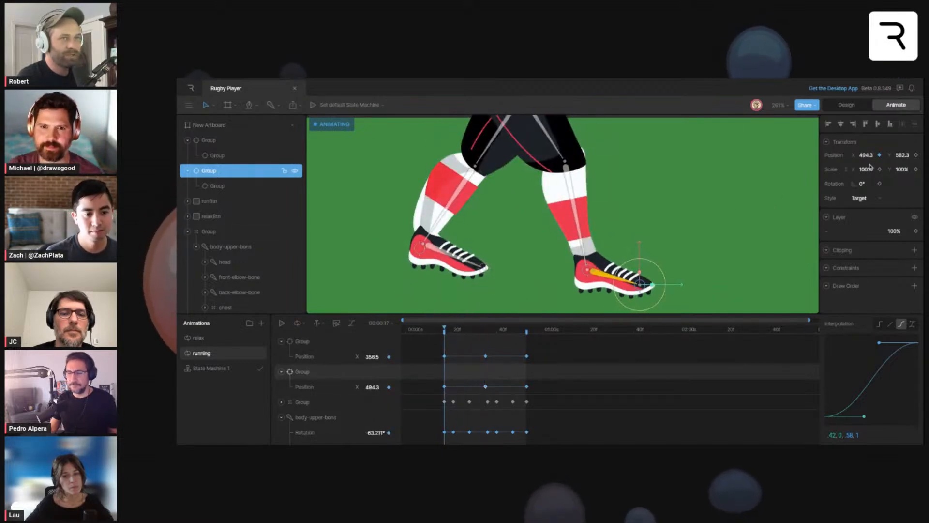
pyautogui.click(917, 156)
pyautogui.moveTo(463, 332); pyautogui.dragTo(486, 332)
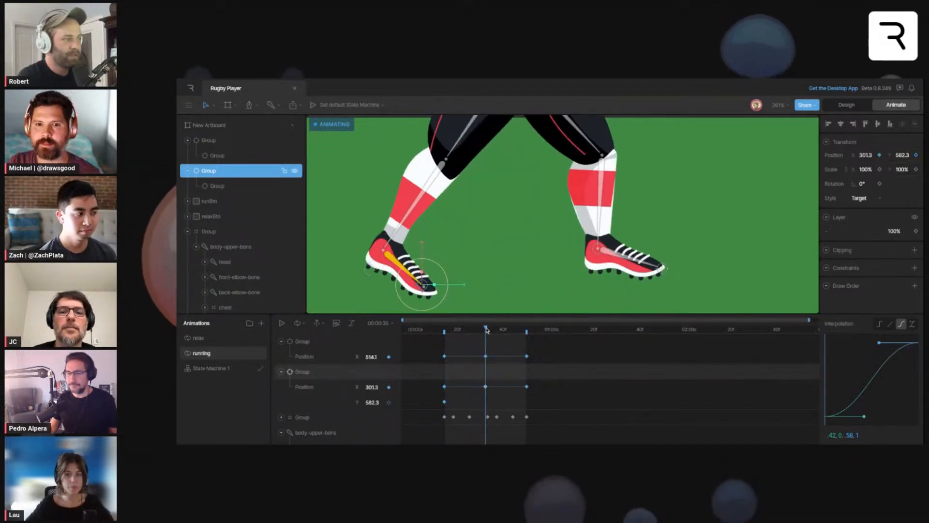
pyautogui.moveTo(485, 330)
pyautogui.mouseDown()
pyautogui.moveTo(474, 330)
pyautogui.moveTo(513, 331)
pyautogui.moveTo(496, 331)
pyautogui.mouseUp()
pyautogui.click(915, 155)
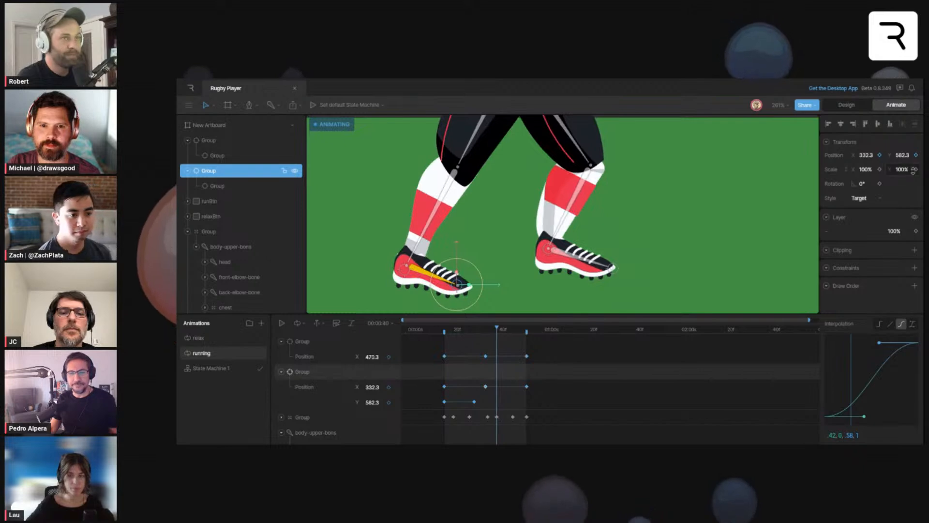
# Step: Lift the front foot's target to Y 541 at frame 40, then shift that key to frame 43 and raise the foot further
pyautogui.moveTo(902, 155); pyautogui.dragTo(902, 175)
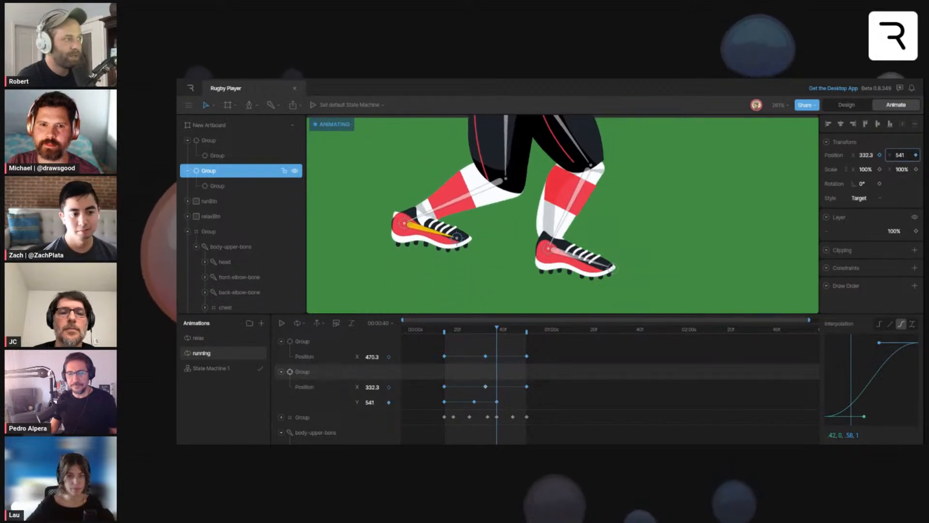
pyautogui.click(504, 330)
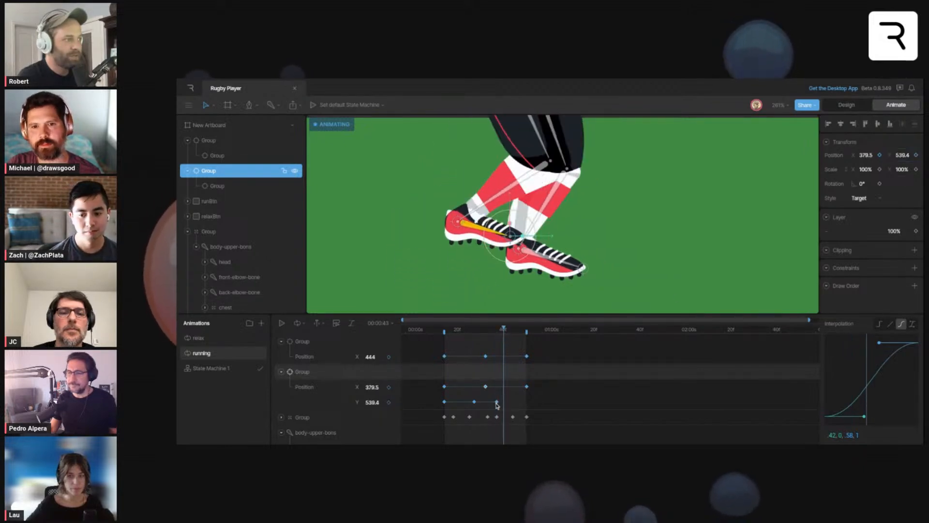
pyautogui.click(890, 324)
pyautogui.moveTo(909, 151); pyautogui.dragTo(909, 156)
# Step: Copy the front foot target's frame 17 Y position key to frame 53 and play back the running animation
pyautogui.moveTo(505, 331); pyautogui.dragTo(527, 331)
pyautogui.hotkey('ctrl', 'c')
pyautogui.hotkey('ctrl', 'v')
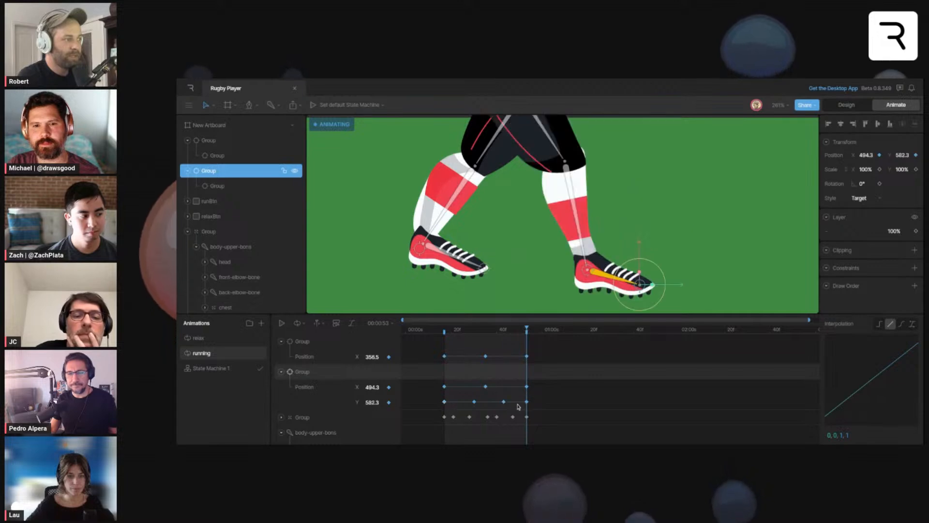
pyautogui.press('space')
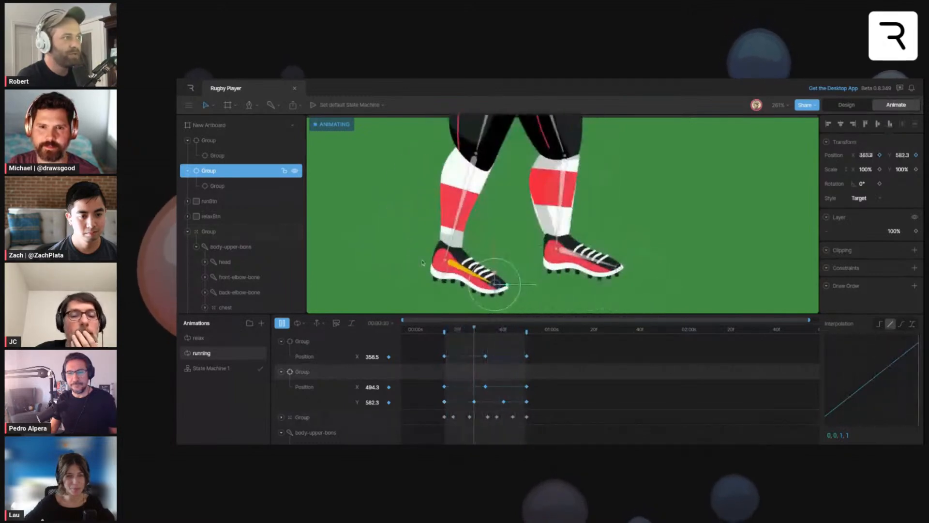
pyautogui.press('space')
# Step: Apply cubic interpolation to the front foot target's frame 30 Y key, select all its Y keys, and play the running animation
pyautogui.moveTo(429, 394); pyautogui.dragTo(565, 406)
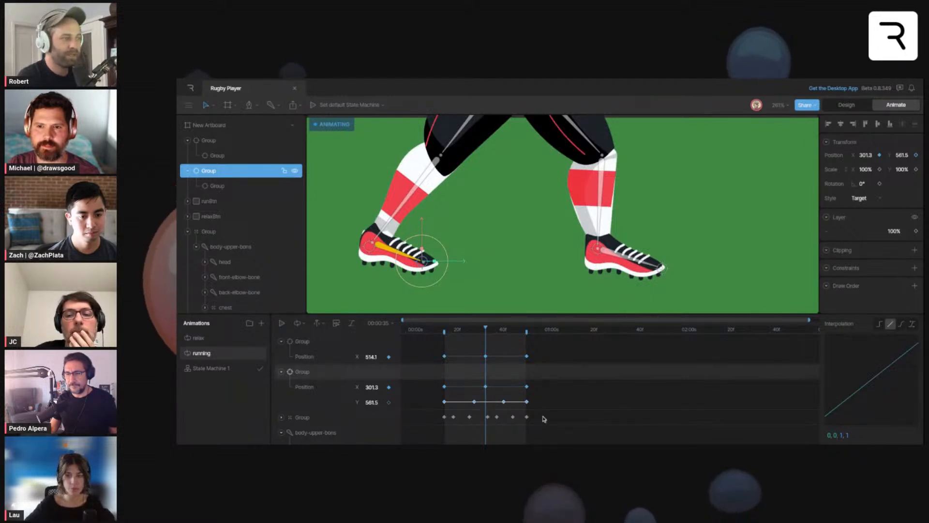
pyautogui.moveTo(469, 330); pyautogui.dragTo(488, 335)
pyautogui.click(479, 400)
pyautogui.click(901, 324)
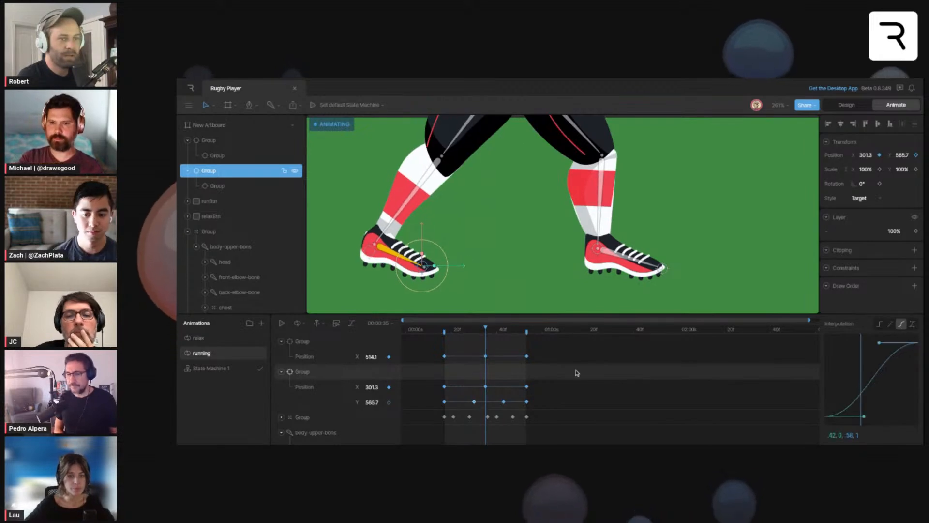
pyautogui.moveTo(435, 389); pyautogui.dragTo(600, 405)
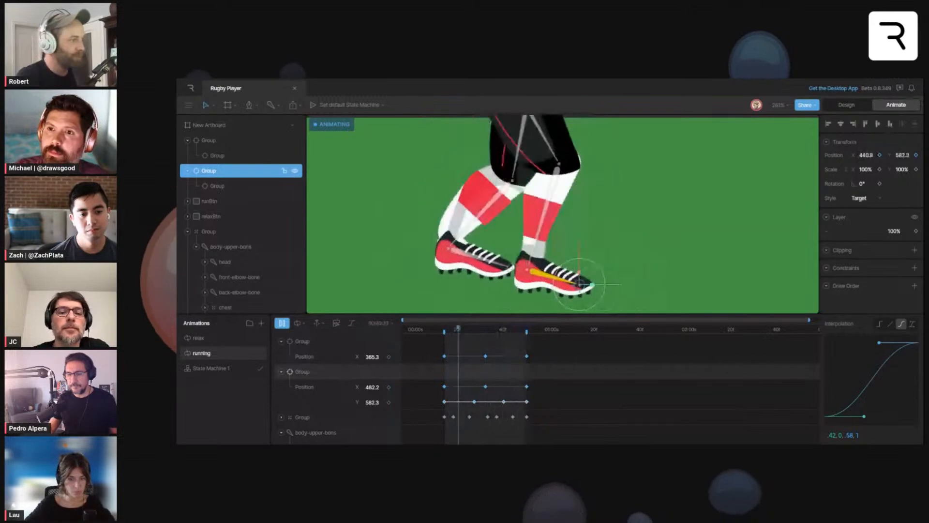
pyautogui.press('space')
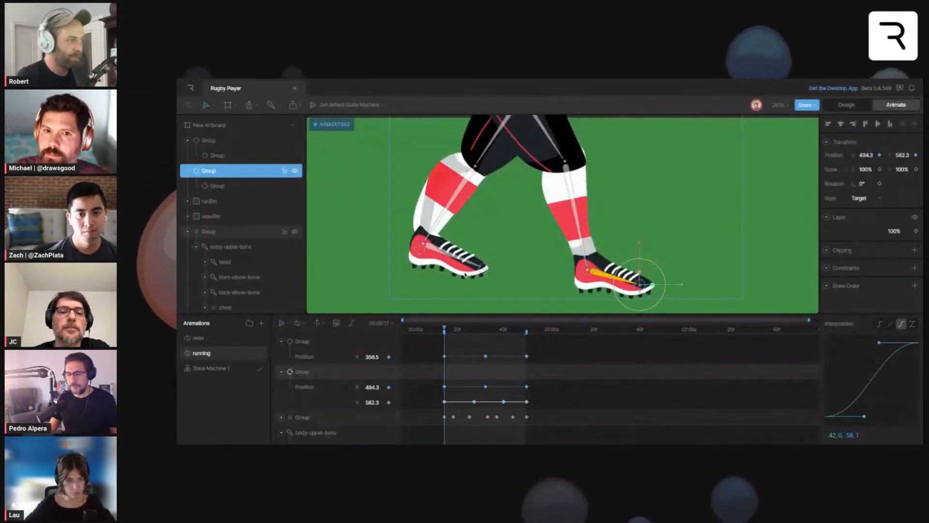
# Step: Key the back foot target's Y position at frame 17, and paste a second cycle of the front foot target's Y keys from frame 53
pyautogui.click(485, 269)
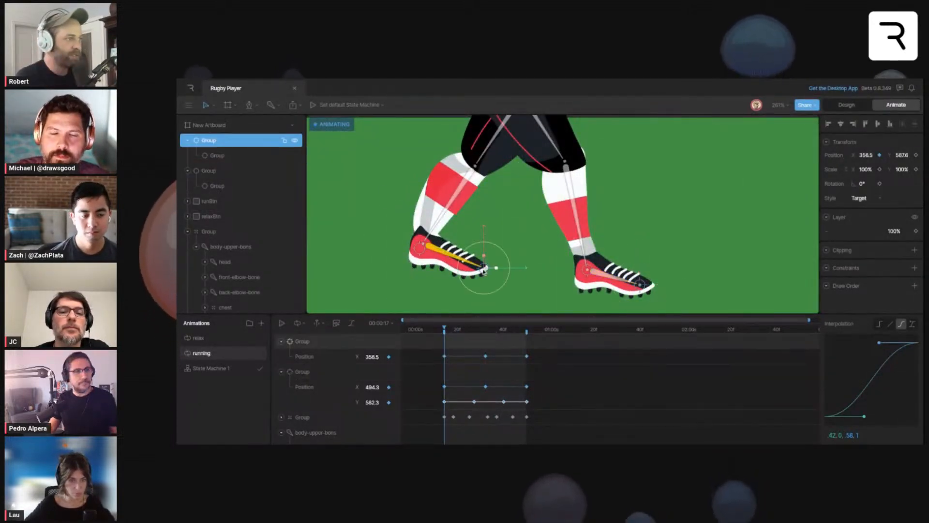
pyautogui.click(916, 155)
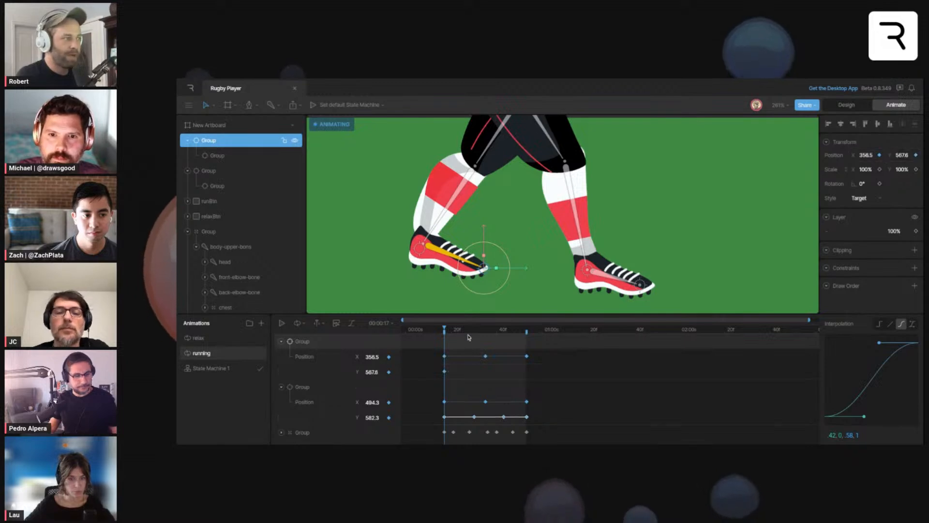
pyautogui.moveTo(453, 364); pyautogui.dragTo(591, 406)
pyautogui.press('Delete')
pyautogui.moveTo(521, 330); pyautogui.dragTo(527, 331)
pyautogui.hotkey('ctrl', 'v')
# Step: Copy the front foot target's extended Y keys onto the back foot target from frame 17 and play the running animation
pyautogui.moveTo(625, 404); pyautogui.dragTo(441, 396)
pyautogui.click(488, 279)
pyautogui.hotkey('ctrl', 'v')
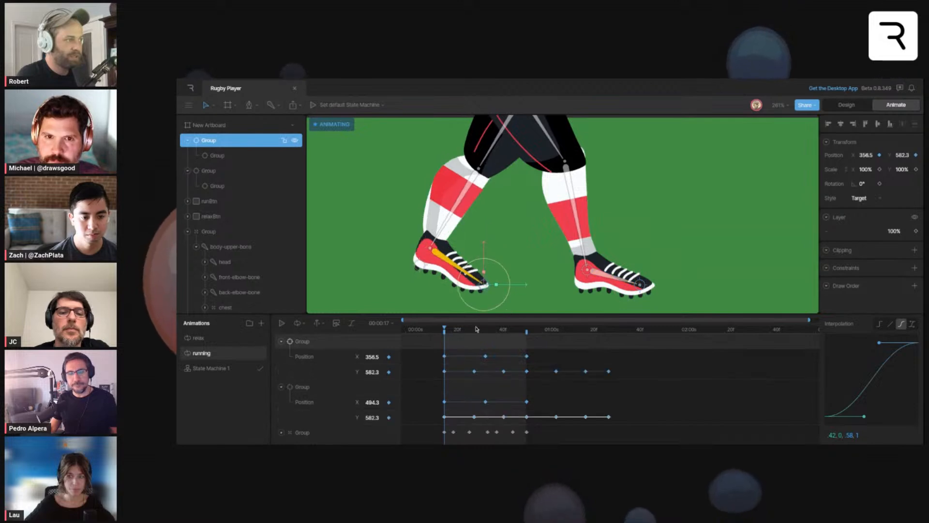
pyautogui.press('space')
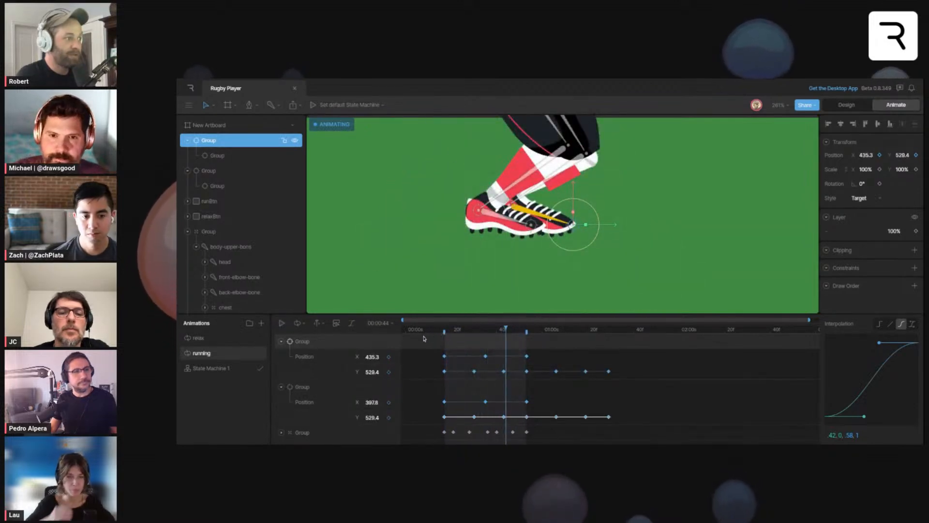
# Step: Move all keys of the running animation later on the timeline so that they start at about 1:01
pyautogui.moveTo(424, 338); pyautogui.dragTo(653, 444)
pyautogui.scroll(6, 620, 434)
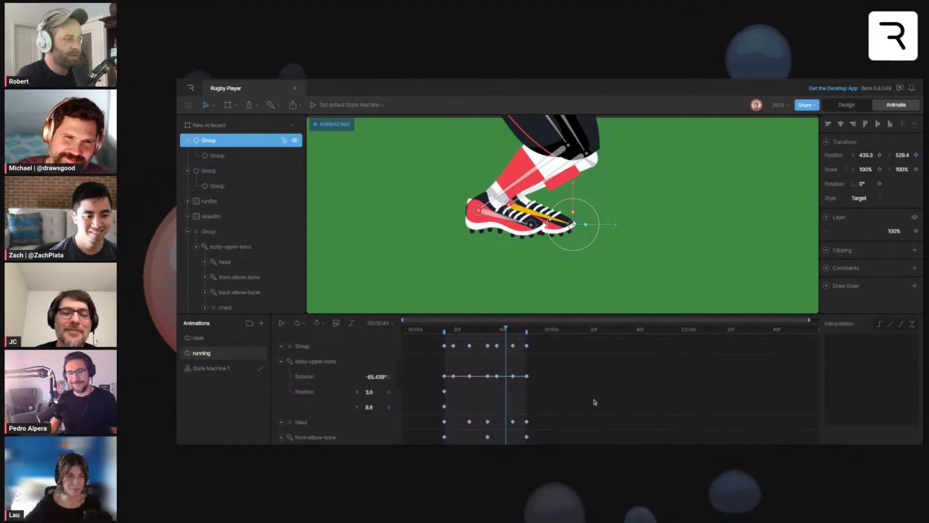
pyautogui.scroll(3, 594, 401)
pyautogui.hotkey('ctrl', 'z')
pyautogui.hotkey('ctrl', 'z')
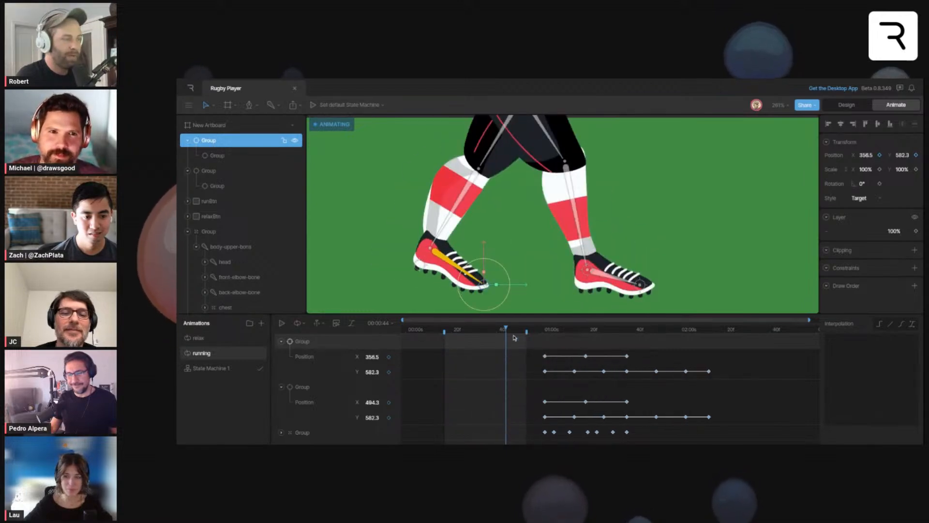
# Step: Set the work area from 1:00 to 1:36 and align all the running keys to start at 1:00
pyautogui.moveTo(527, 331); pyautogui.dragTo(625, 332)
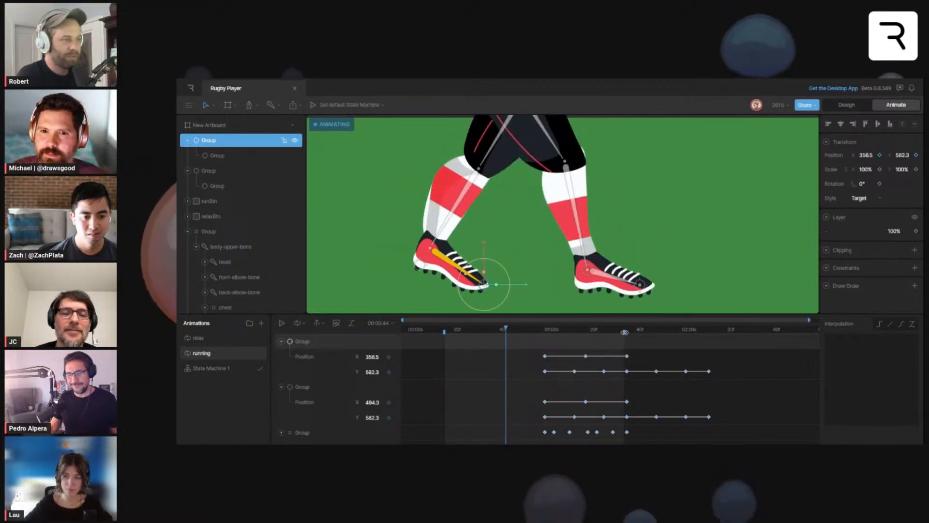
pyautogui.moveTo(442, 331); pyautogui.dragTo(543, 331)
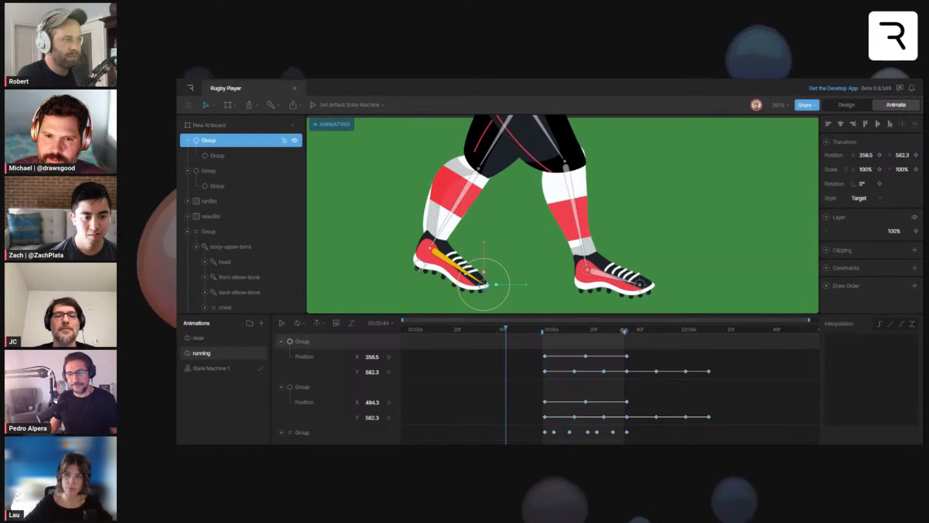
pyautogui.moveTo(521, 350); pyautogui.dragTo(756, 444)
pyautogui.scroll(10, 646, 385)
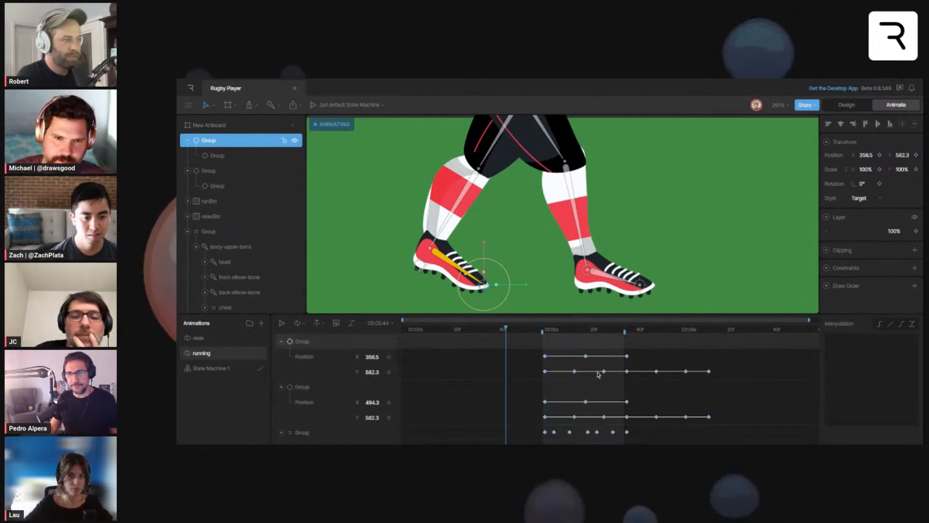
pyautogui.click(542, 329)
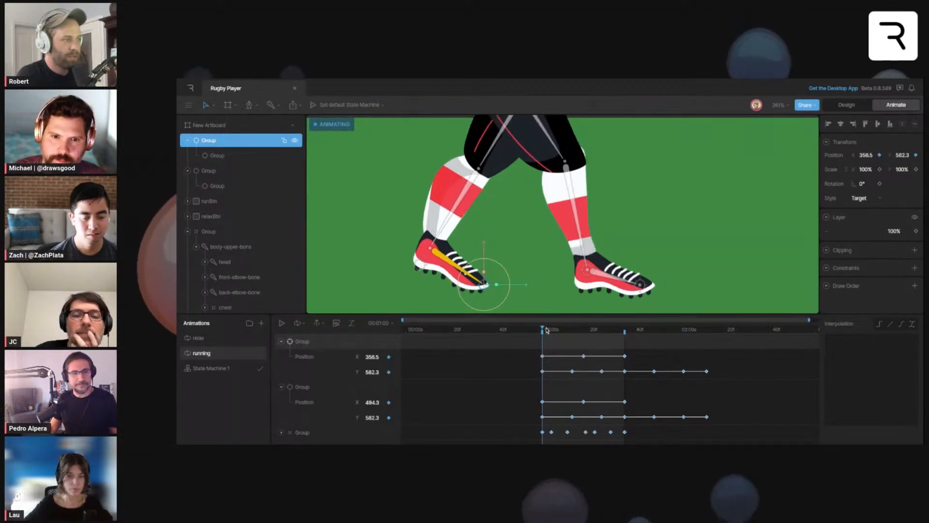
# Step: Shift all the back foot target's Y keys about 18 frames earlier while the running animation plays
pyautogui.moveTo(523, 364); pyautogui.dragTo(708, 376)
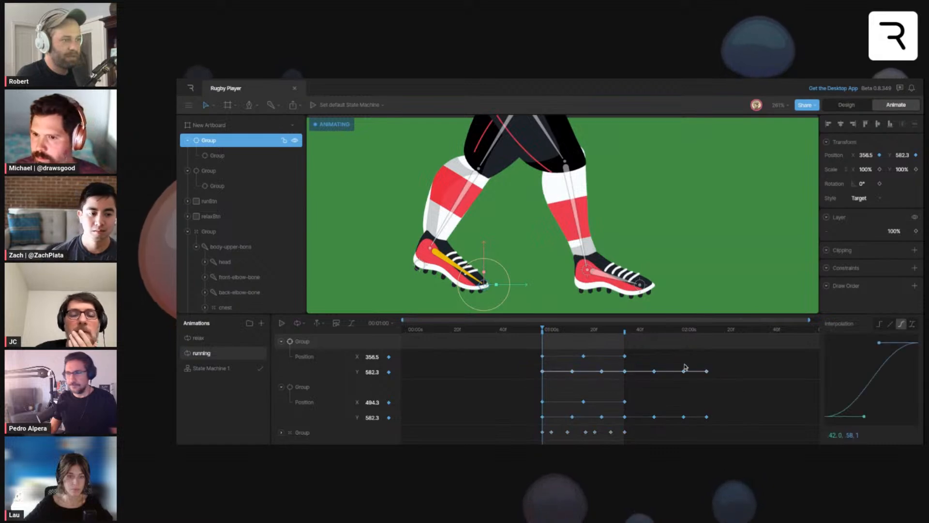
pyautogui.press('space')
pyautogui.hotkey('alt', 'shift', 'Left')
pyautogui.hotkey('alt', 'Left')
pyautogui.hotkey('alt', 'Left')
pyautogui.hotkey('alt', 'Left')
pyautogui.hotkey('alt', 'Left')
pyautogui.hotkey('alt', 'Left')
pyautogui.hotkey('alt', 'Left')
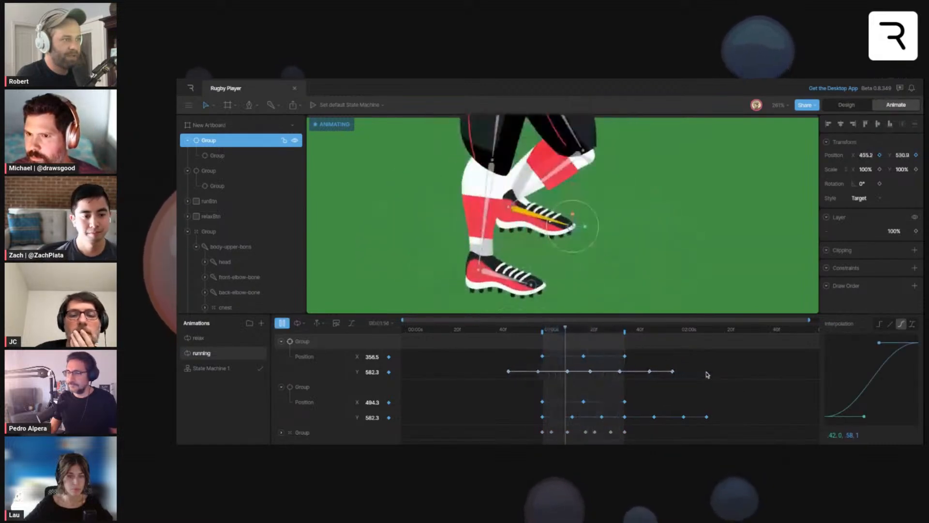
pyautogui.hotkey('alt', 'Left')
pyautogui.hotkey('alt', 'Left')
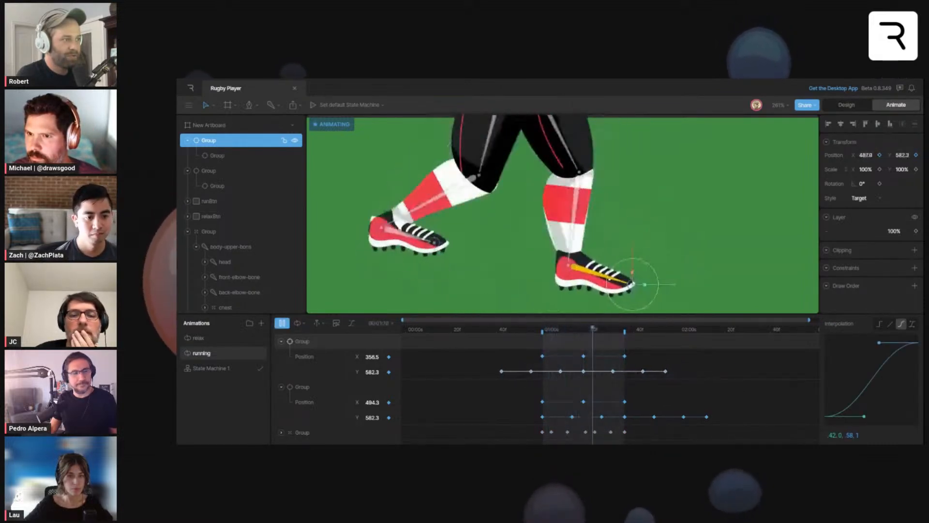
pyautogui.press('space')
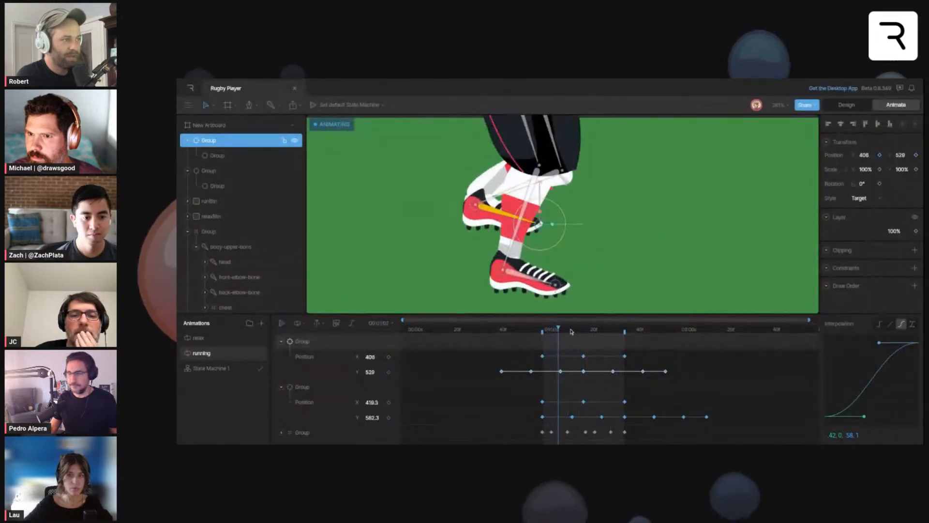
# Step: Shift the back foot target's Y keys about 3 more frames earlier and check the foot's timing in playback
pyautogui.moveTo(571, 331); pyautogui.dragTo(600, 329)
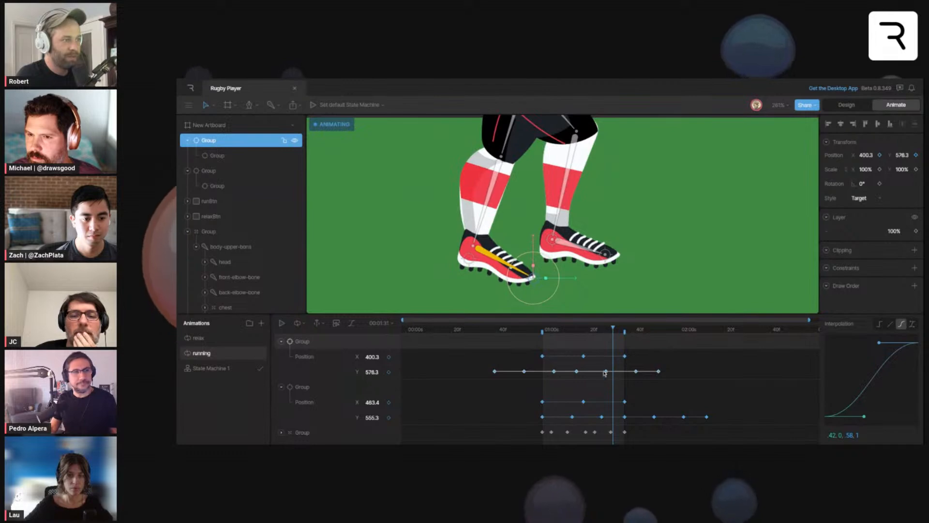
pyautogui.press('space')
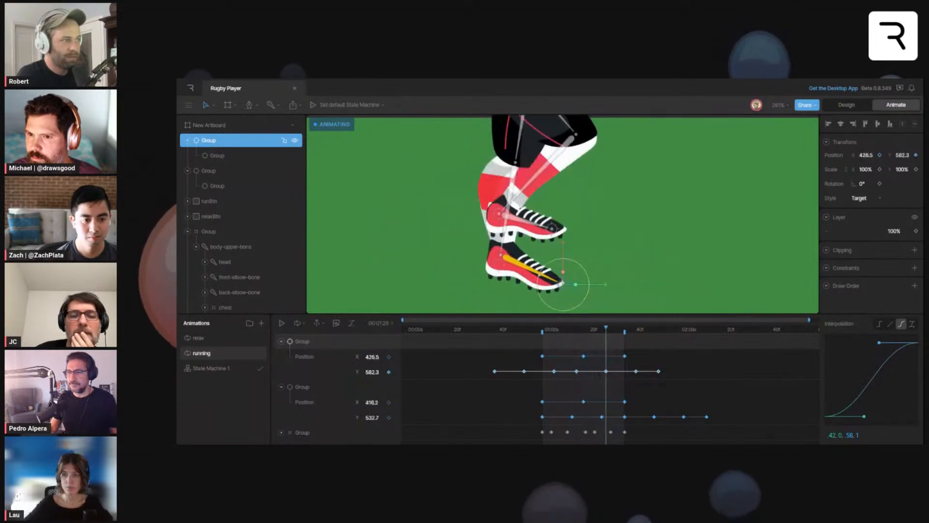
pyautogui.press('space')
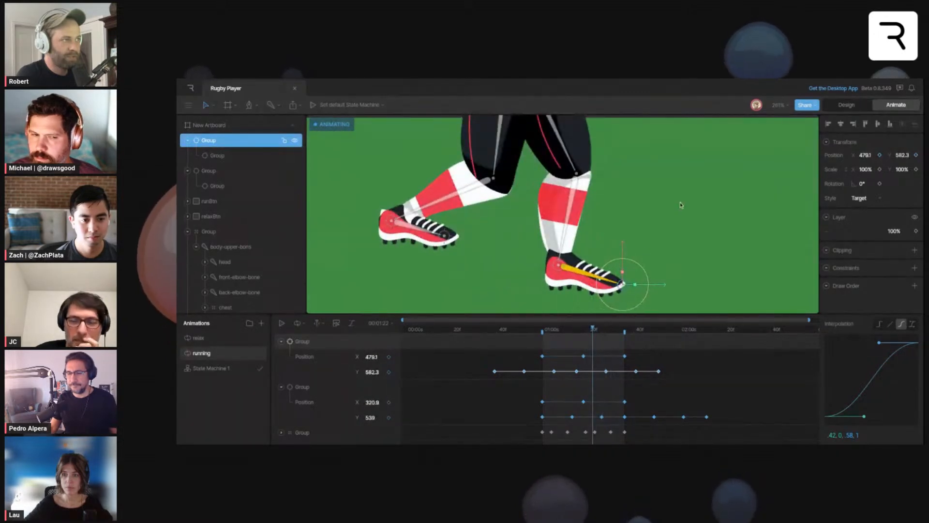
# Step: Delete all rotation and position keys of body-upper-bone from the running animation
pyautogui.scroll(3, 680, 205)
pyautogui.moveTo(593, 329)
pyautogui.mouseDown()
pyautogui.moveTo(610, 330)
pyautogui.moveTo(588, 330)
pyautogui.mouseUp()
pyautogui.click(519, 184)
pyautogui.scroll(3, 596, 365)
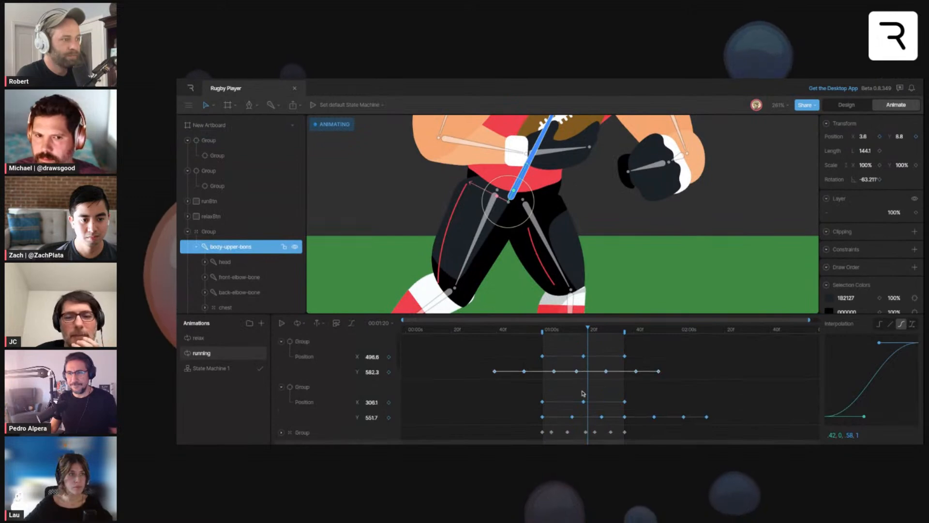
pyautogui.scroll(-3, 443, 394)
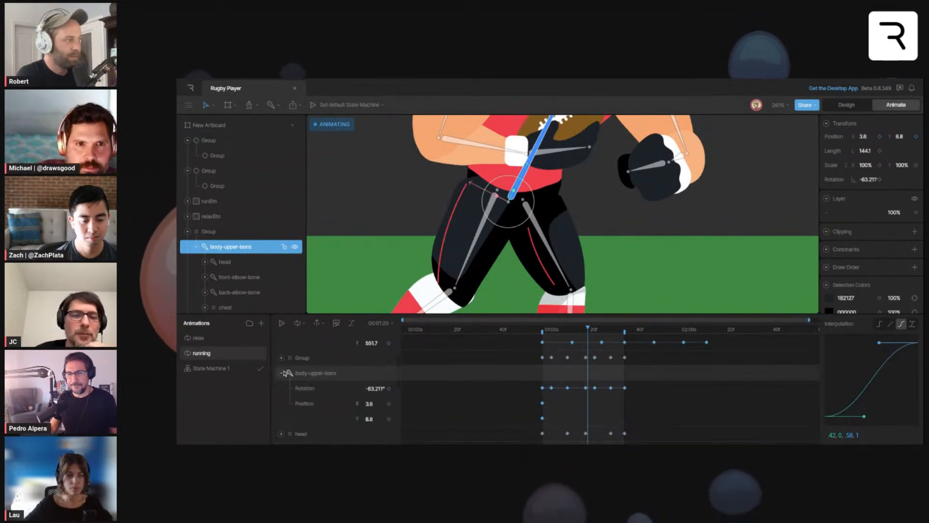
pyautogui.moveTo(536, 377); pyautogui.dragTo(656, 380)
pyautogui.press('Delete')
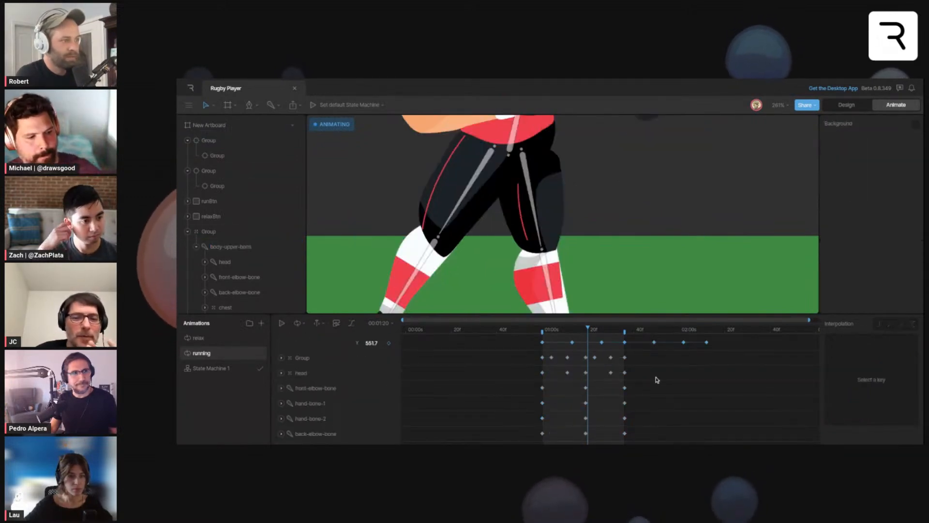
# Step: Try keying body-upper-bone's position at X 2.6, Y 2.6 on frame 1:00 and play the run at full-figure view
pyautogui.moveTo(602, 331); pyautogui.dragTo(542, 332)
pyautogui.click(514, 141)
pyautogui.moveTo(514, 140); pyautogui.dragTo(513, 177)
pyautogui.moveTo(644, 293); pyautogui.dragTo(641, 166)
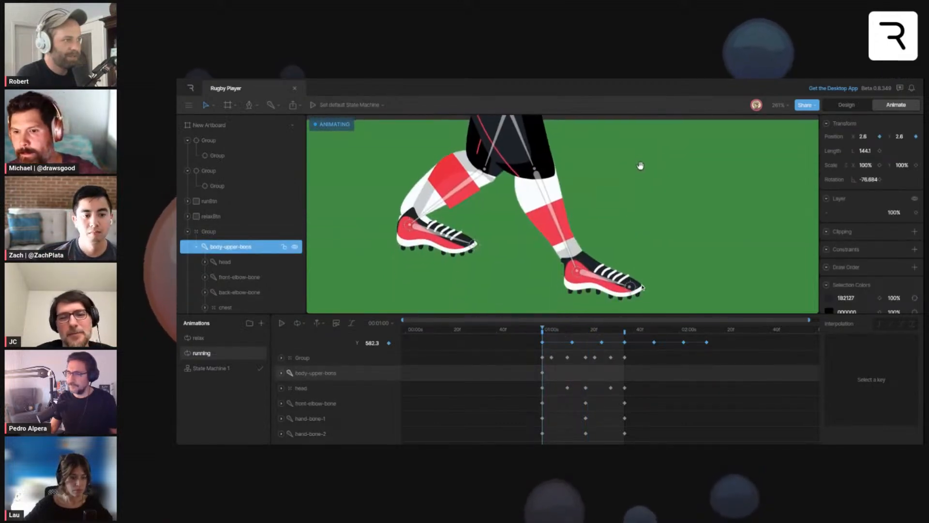
pyautogui.press('space')
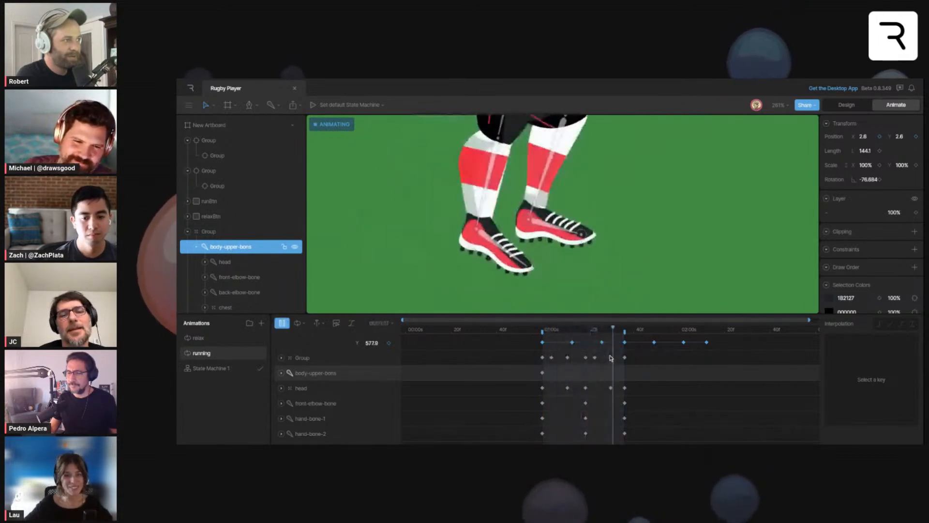
pyautogui.scroll(-5, 613, 257)
pyautogui.moveTo(617, 231); pyautogui.dragTo(611, 254)
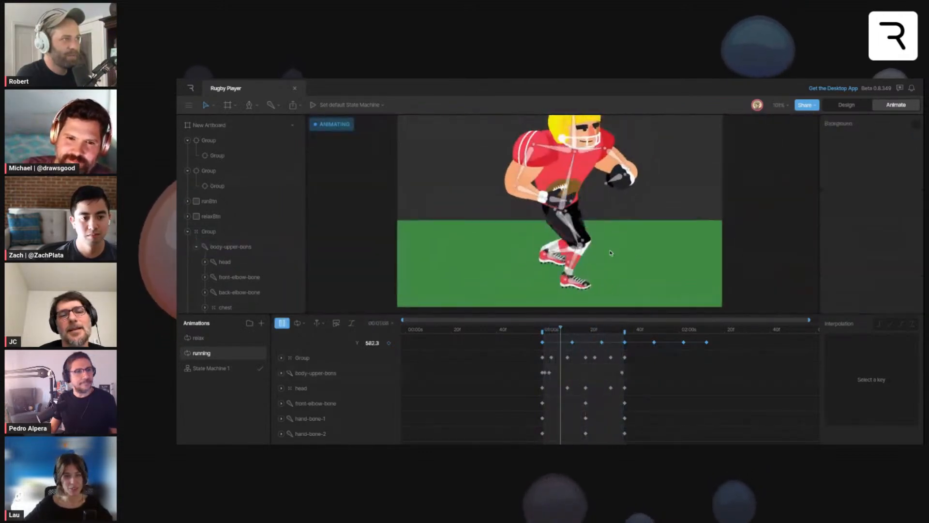
pyautogui.press('space')
# Step: Clear body-upper-bone's keys and key its position at X 4, Y 10.7 on frame 1:00
pyautogui.click(569, 192)
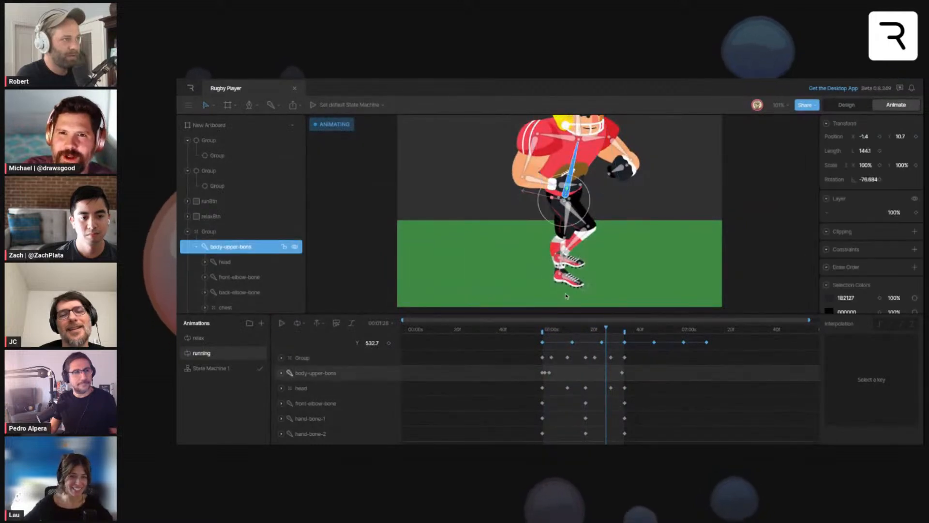
pyautogui.moveTo(632, 369); pyautogui.dragTo(526, 379)
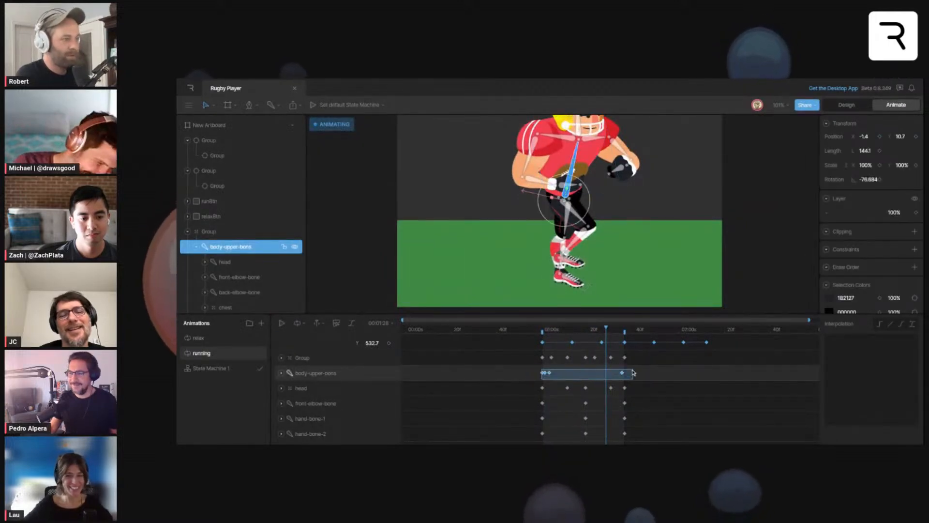
pyautogui.press('Delete')
pyautogui.click(554, 332)
pyautogui.click(572, 169)
pyautogui.click(571, 169)
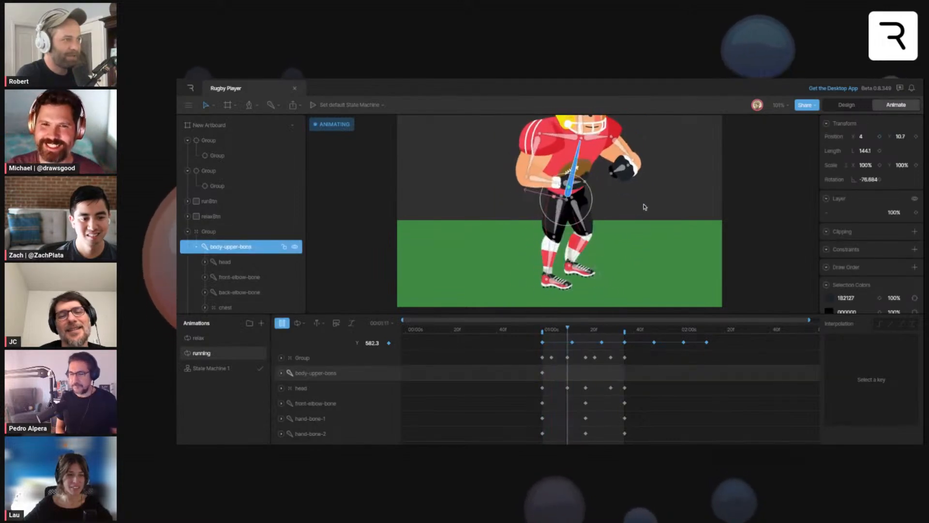
# Step: Delete the player's main Group keys, key its position at X 383.3, Y 393.4 on frame 1:00, and play the running animation
pyautogui.click(326, 359)
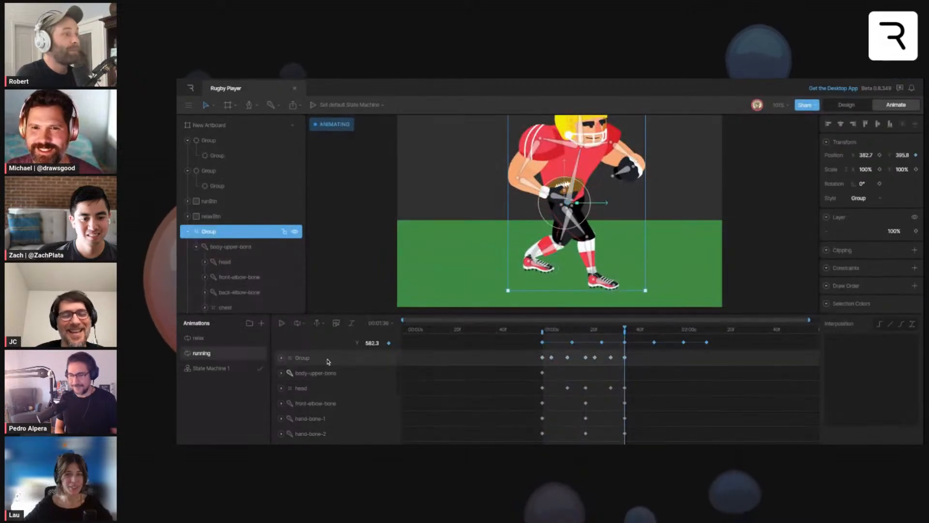
pyautogui.moveTo(530, 354); pyautogui.dragTo(672, 367)
pyautogui.press('Delete')
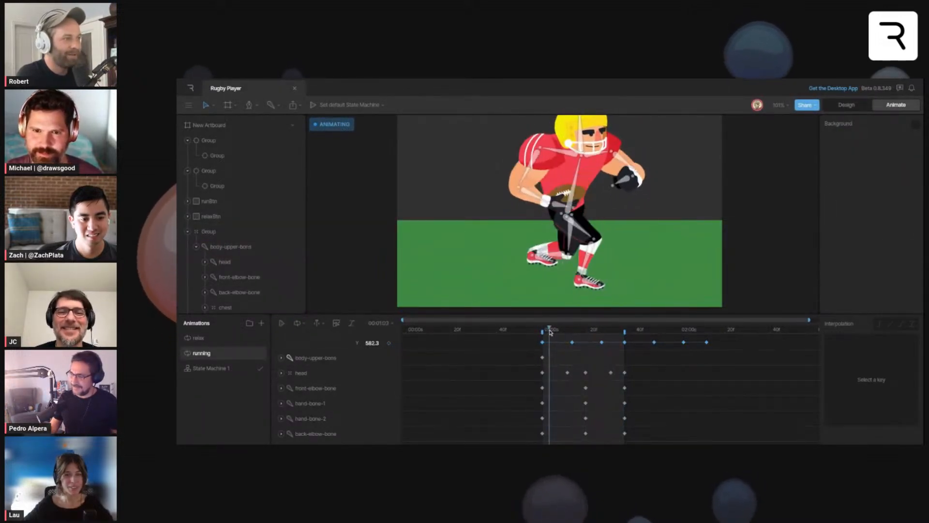
pyautogui.click(218, 232)
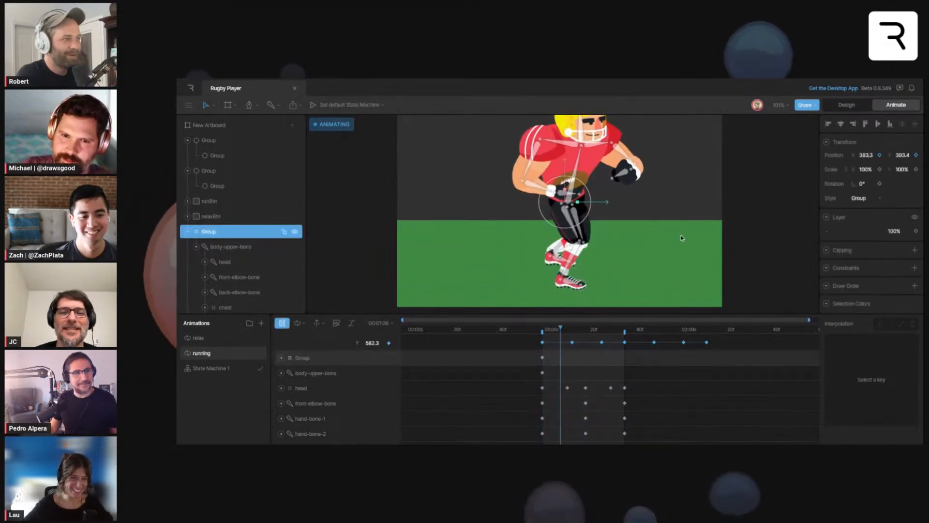
pyautogui.click(759, 252)
pyautogui.press('space')
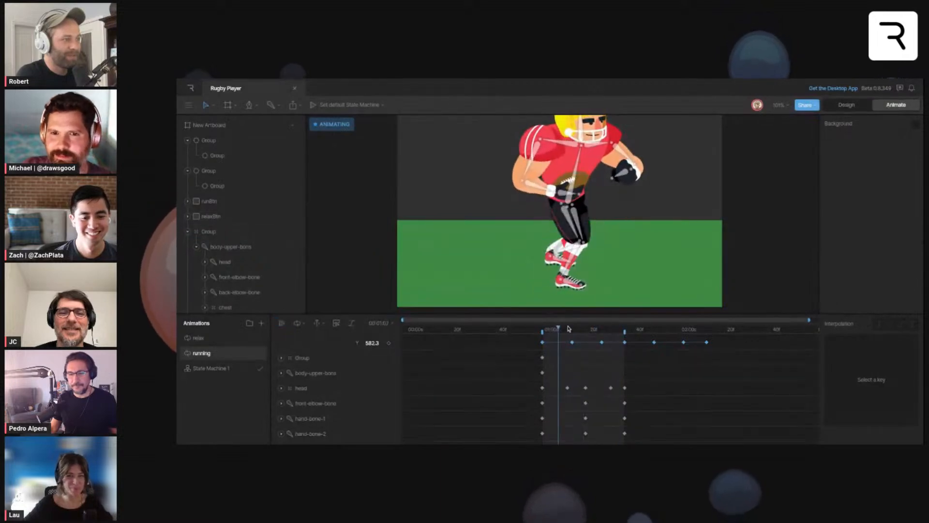
pyautogui.press('space')
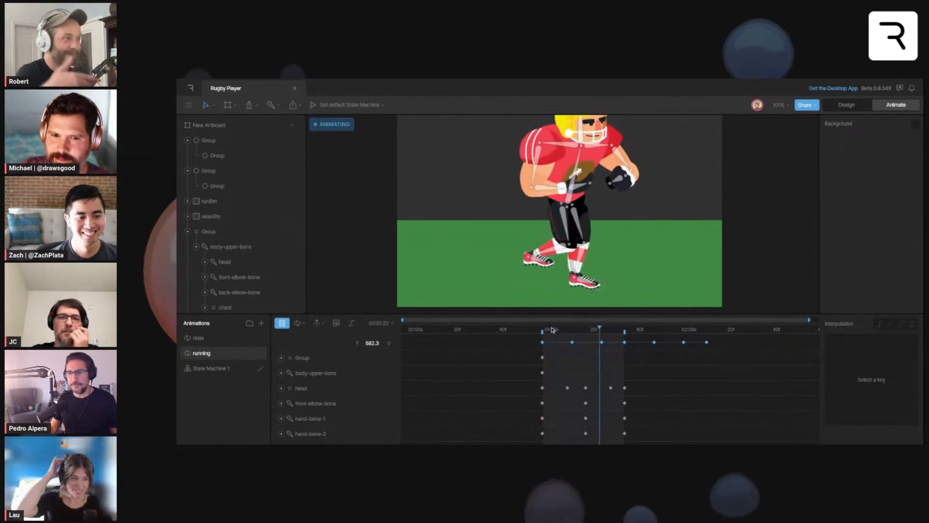
pyautogui.press('space')
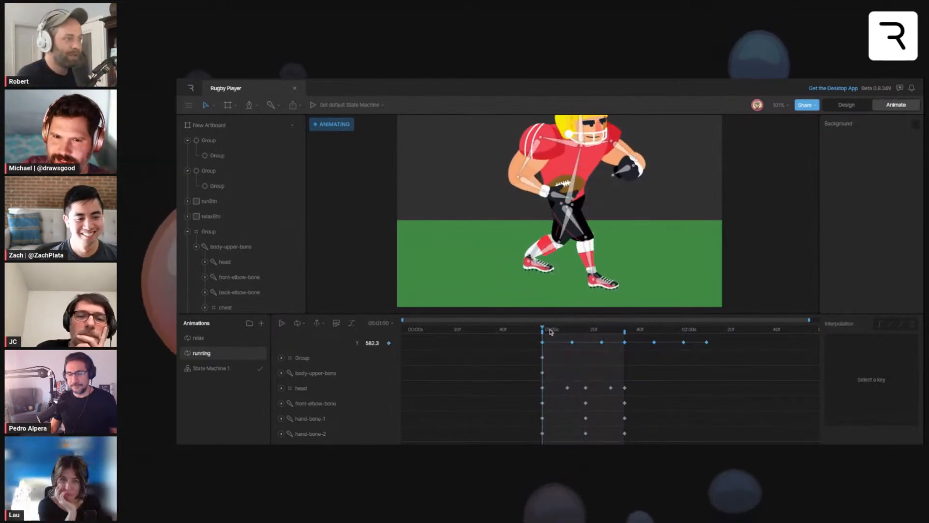
# Step: Rotate the back foot's target to 107.015° at frame 1:00, keying its rotation
pyautogui.click(555, 274)
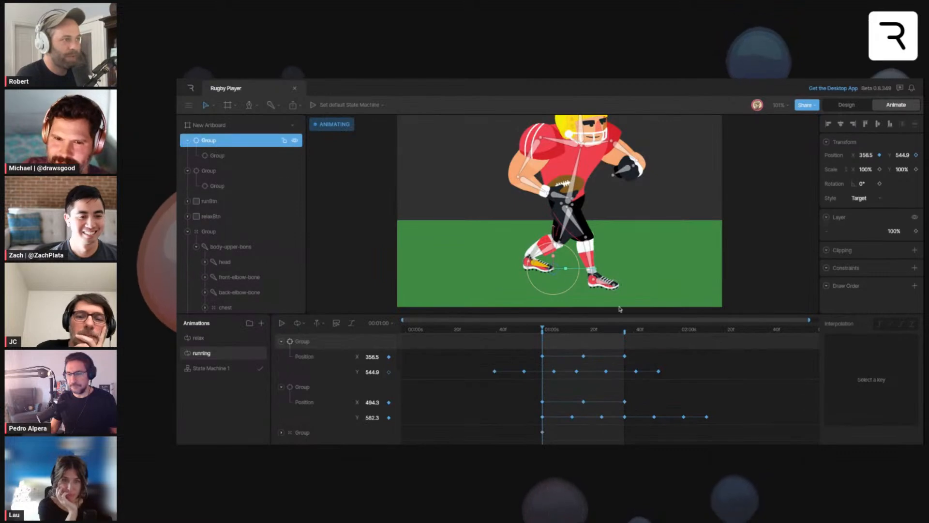
pyautogui.moveTo(587, 283); pyautogui.dragTo(575, 257)
pyautogui.scroll(1, 575, 256)
pyautogui.scroll(2, 547, 255)
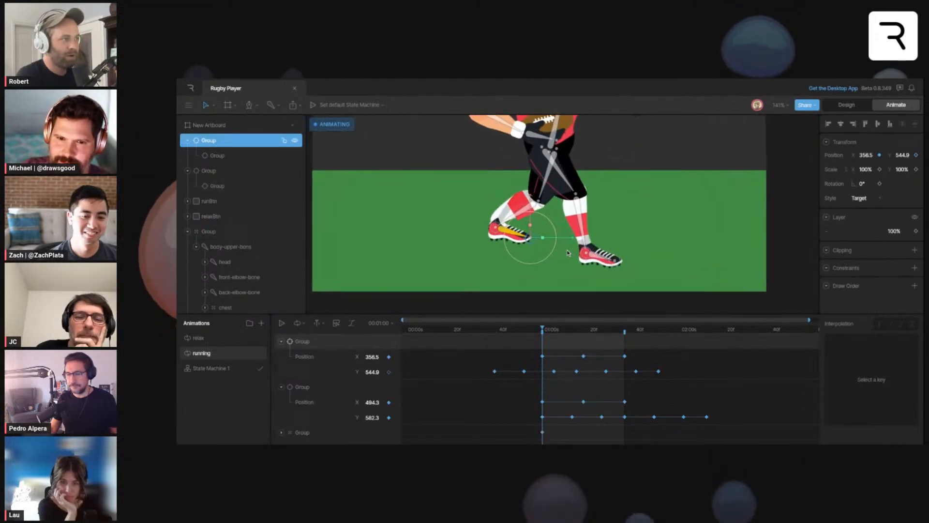
pyautogui.moveTo(539, 256); pyautogui.dragTo(504, 269)
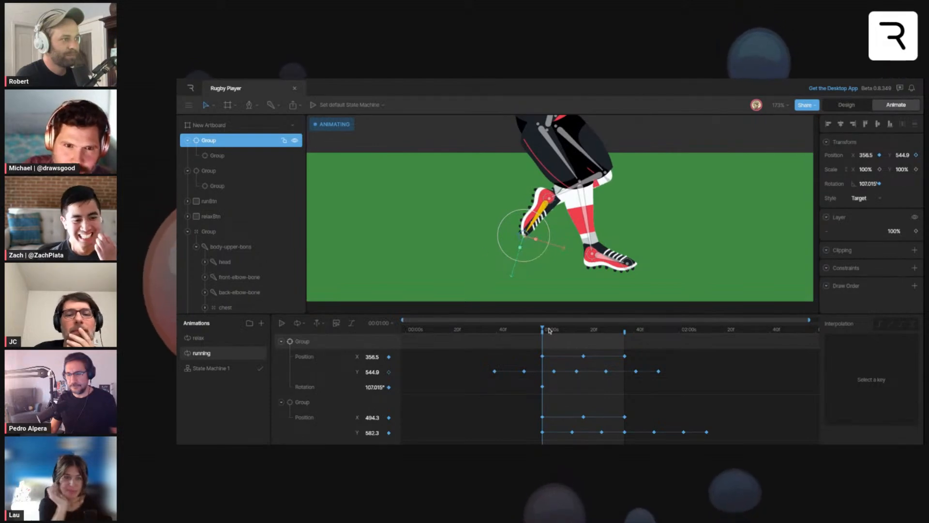
# Step: Rotate the back foot's target to -51.728° at frame 1:15, keying its rotation
pyautogui.moveTo(549, 331); pyautogui.dragTo(576, 331)
pyautogui.moveTo(647, 283); pyautogui.dragTo(612, 287)
pyautogui.click(693, 248)
pyautogui.click(634, 264)
pyautogui.moveTo(654, 235); pyautogui.dragTo(689, 191)
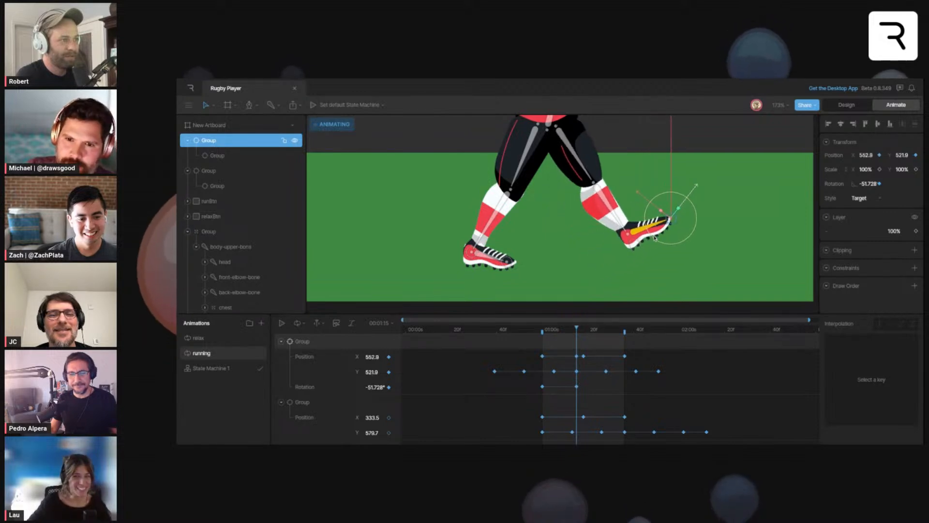
# Step: Delete the back foot target's X and Y position keys on frame 1:15, leaving only its rotation keyed there
pyautogui.click(576, 356)
pyautogui.press('Delete')
pyautogui.click(576, 372)
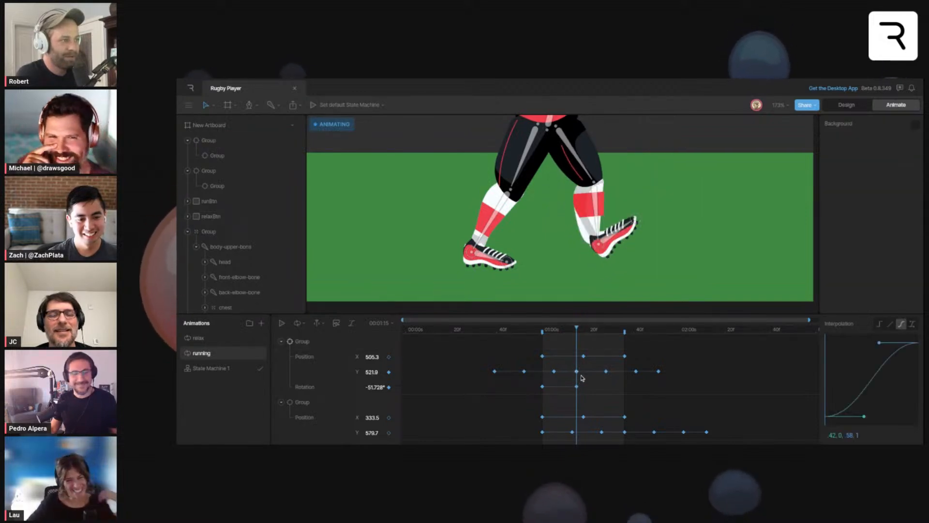
pyautogui.press('Delete')
# Step: Copy the back foot target's 107.015° rotation key from frame 1:00 to frame 1:36
pyautogui.moveTo(577, 330); pyautogui.dragTo(625, 329)
pyautogui.moveTo(551, 383); pyautogui.dragTo(554, 386)
pyautogui.hotkey('ctrl', 'c')
pyautogui.hotkey('ctrl', 'v')
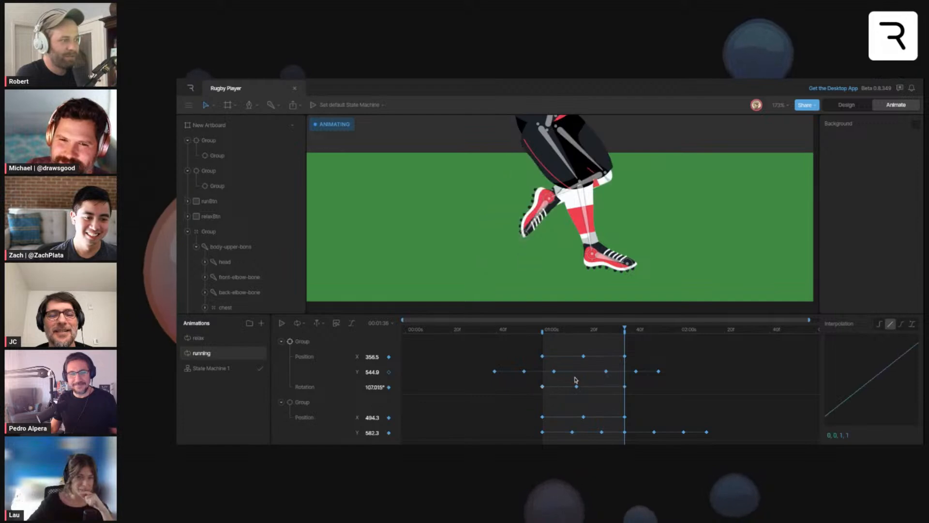
# Step: Hold the back foot target's rotation with a -51.728° key on frame 1:28 and play the running animation
pyautogui.moveTo(608, 331)
pyautogui.mouseDown()
pyautogui.moveTo(529, 331)
pyautogui.moveTo(623, 331)
pyautogui.moveTo(577, 330)
pyautogui.moveTo(606, 331)
pyautogui.mouseUp()
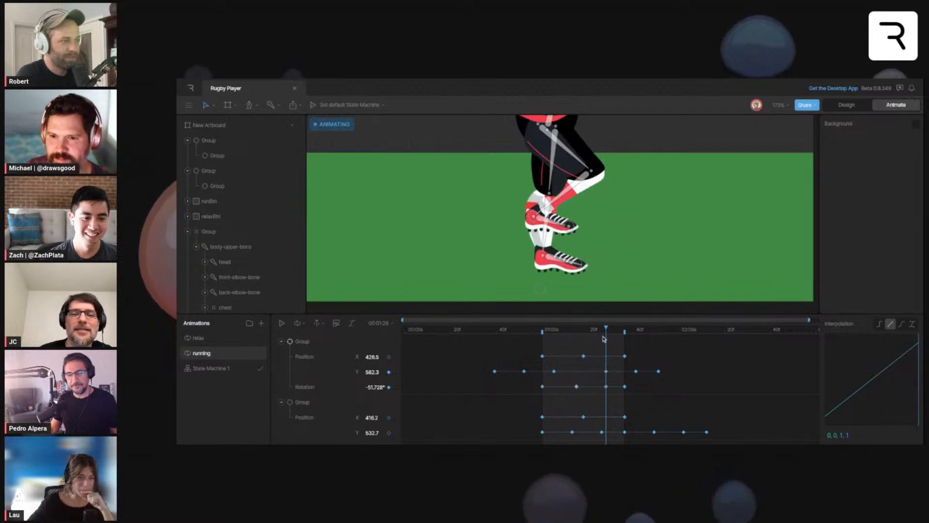
pyautogui.press('space')
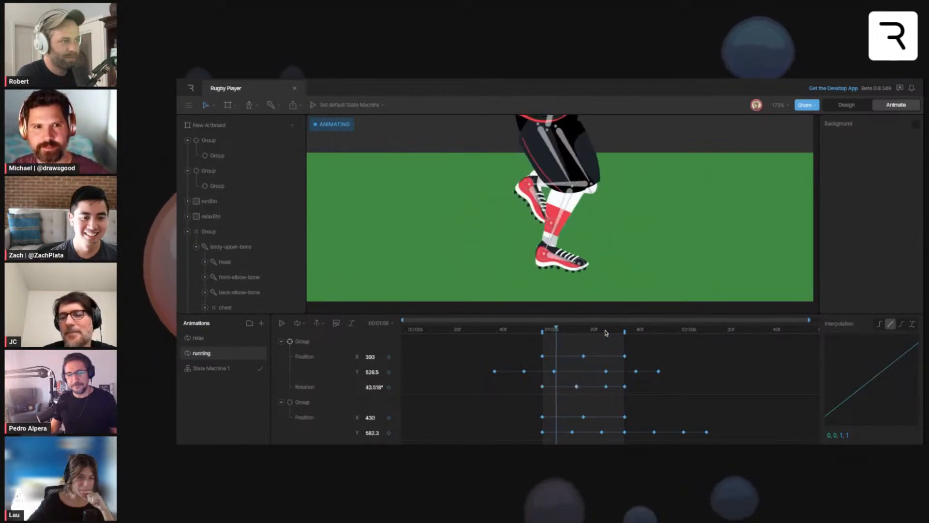
pyautogui.press('space')
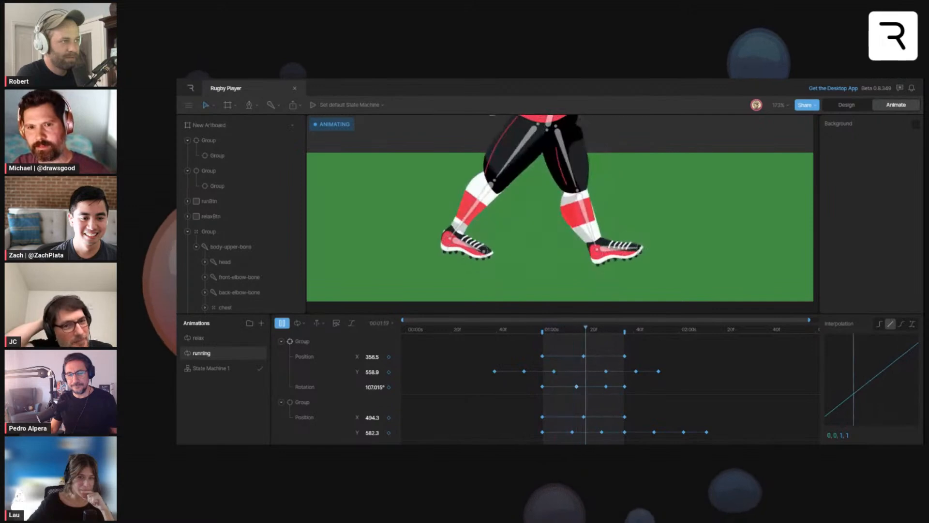
pyautogui.press('space')
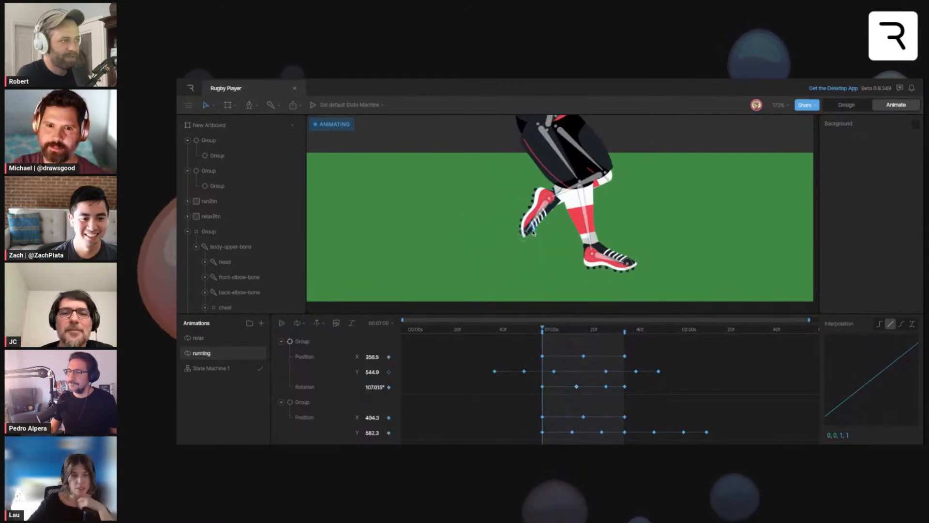
# Step: Set the back foot target's X position to 264.7 at frame 1:00 and preview the run
pyautogui.click(535, 237)
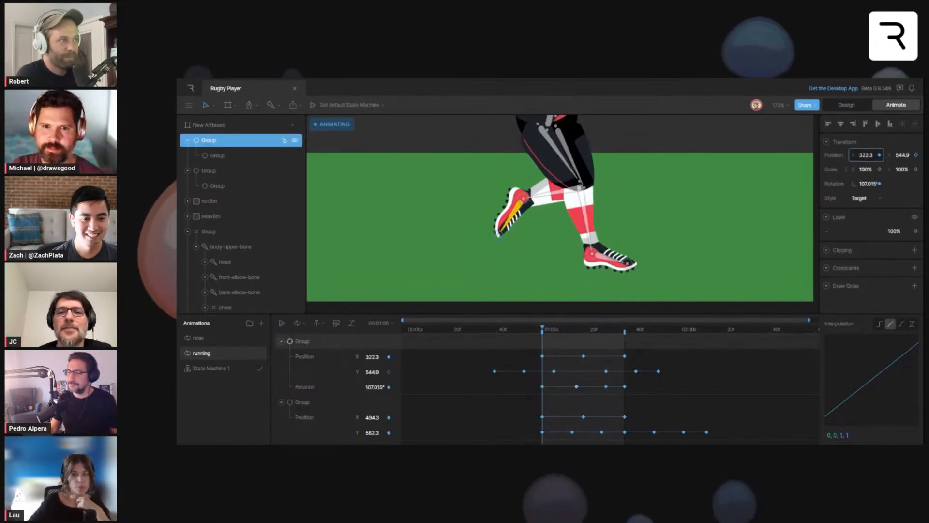
pyautogui.moveTo(863, 155); pyautogui.dragTo(858, 155)
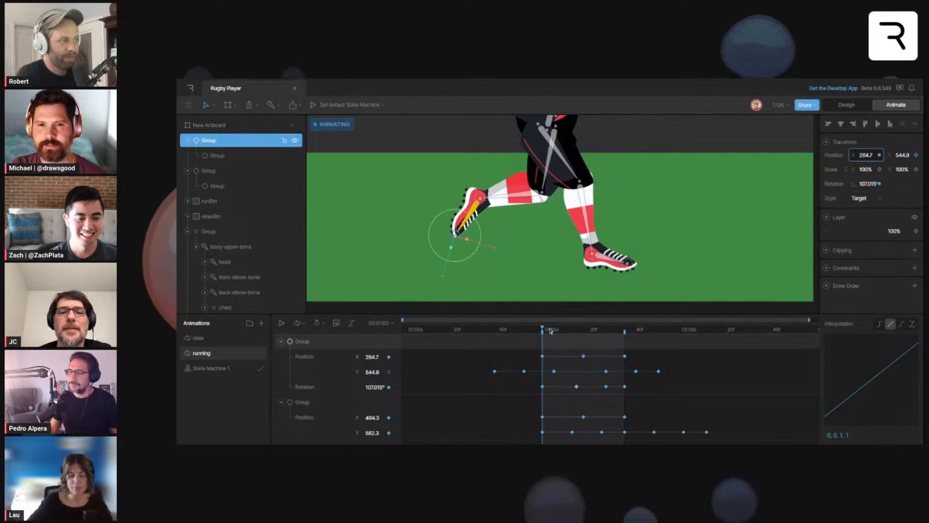
pyautogui.press('space')
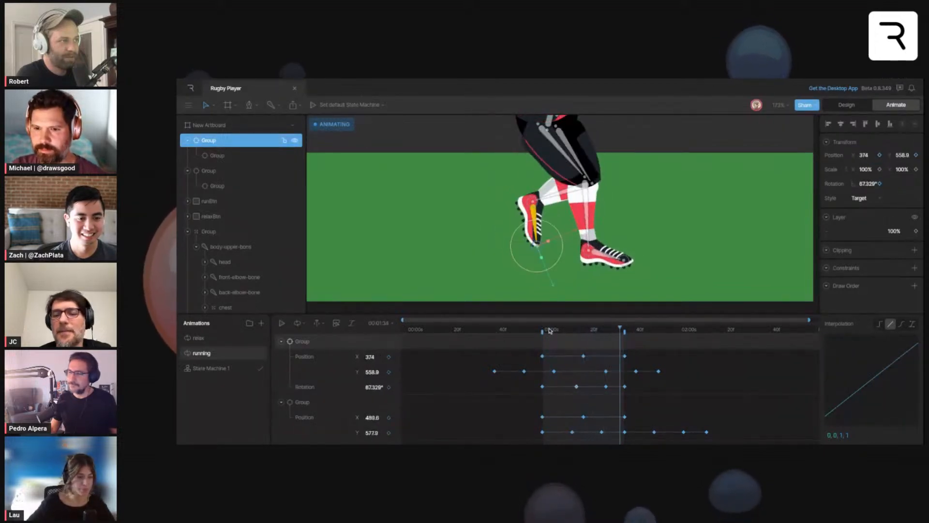
# Step: Copy the back foot target's 264.7 X position key to frame 1:36 and play the running animation
pyautogui.hotkey('ctrl', 'c')
pyautogui.hotkey('ctrl', 'v')
pyautogui.moveTo(560, 351); pyautogui.dragTo(584, 331)
pyautogui.press('space')
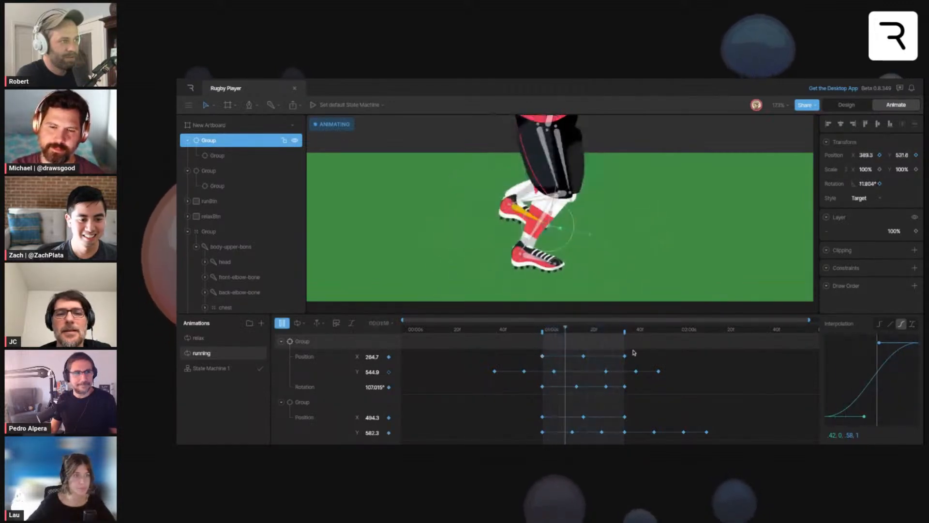
pyautogui.press('space')
# Step: Duplicate the back foot target's rotation keys as a second cycle starting on frame 1:36
pyautogui.moveTo(578, 331); pyautogui.dragTo(626, 331)
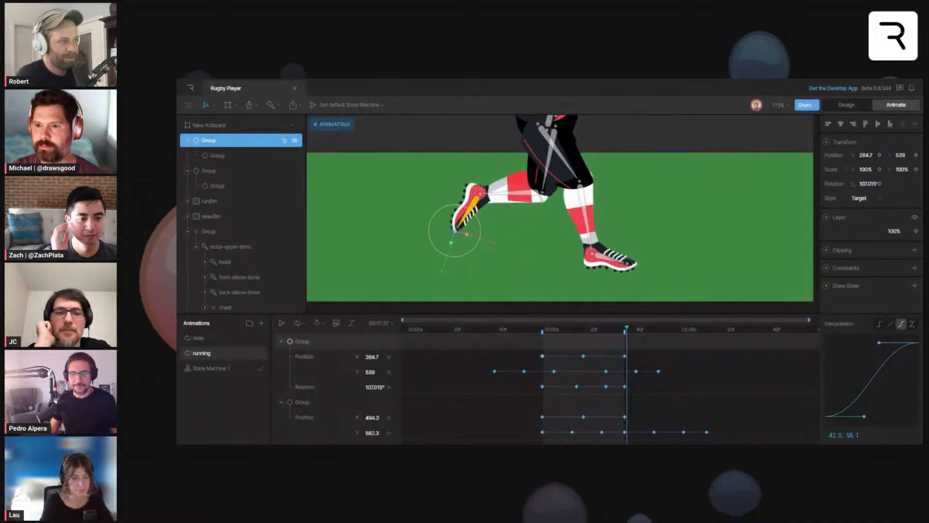
pyautogui.moveTo(632, 383); pyautogui.dragTo(523, 393)
pyautogui.hotkey('ctrl', 'c')
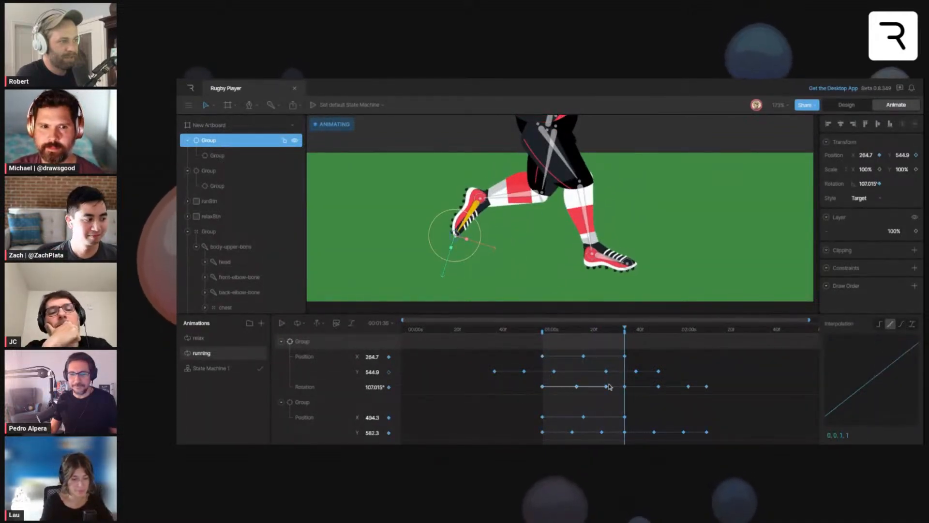
pyautogui.hotkey('ctrl', 'v')
# Step: Shift all of the back foot target's rotation keys earlier to begin on frame 0:30, checking the offset in playback
pyautogui.moveTo(725, 383); pyautogui.dragTo(482, 404)
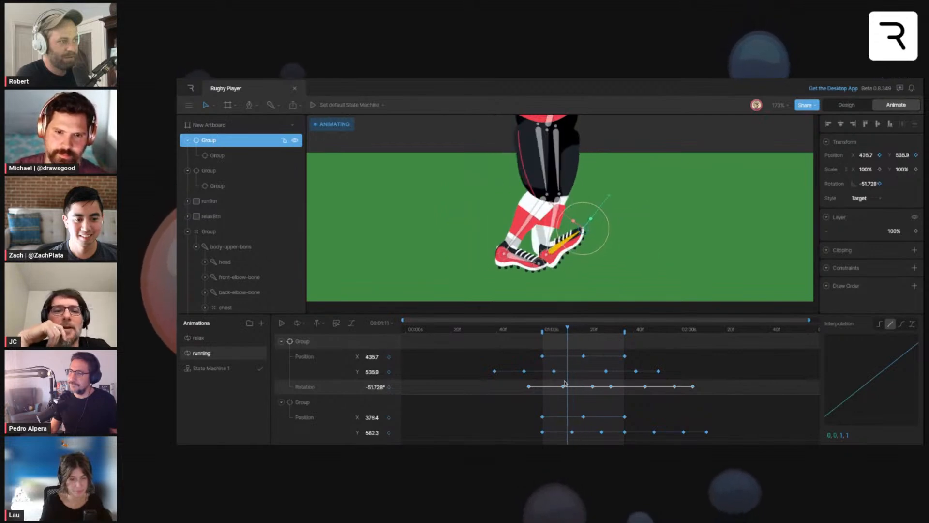
pyautogui.hotkey('ctrl', 'z')
pyautogui.moveTo(566, 331); pyautogui.dragTo(631, 331)
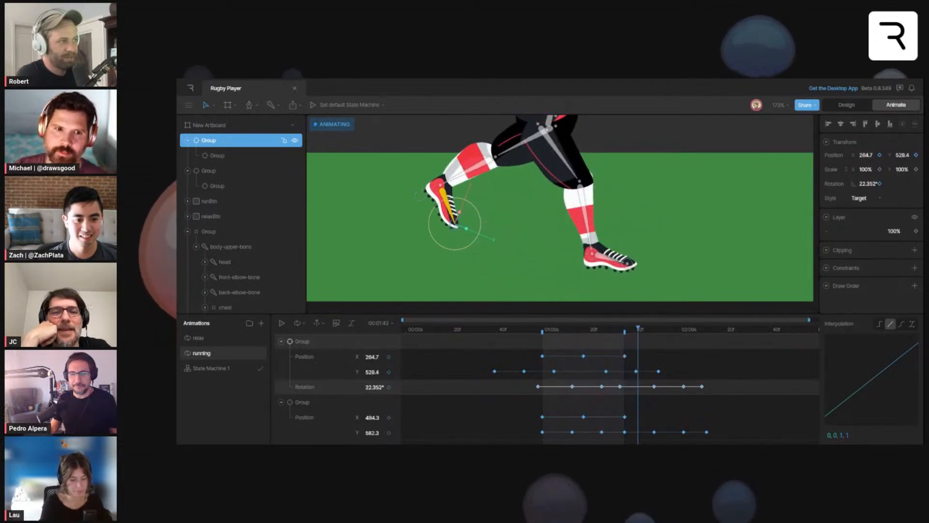
pyautogui.press('space')
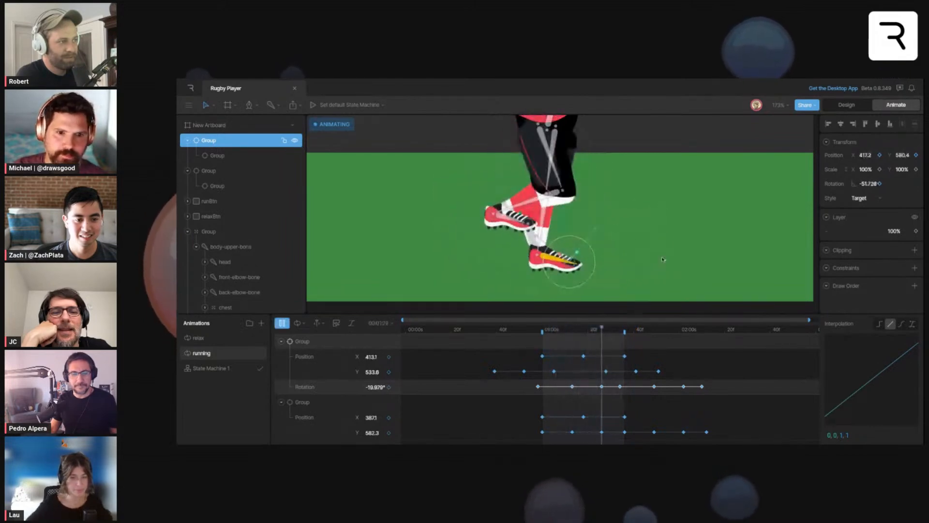
pyautogui.click(662, 262)
pyautogui.press('space')
pyautogui.moveTo(557, 333); pyautogui.dragTo(540, 333)
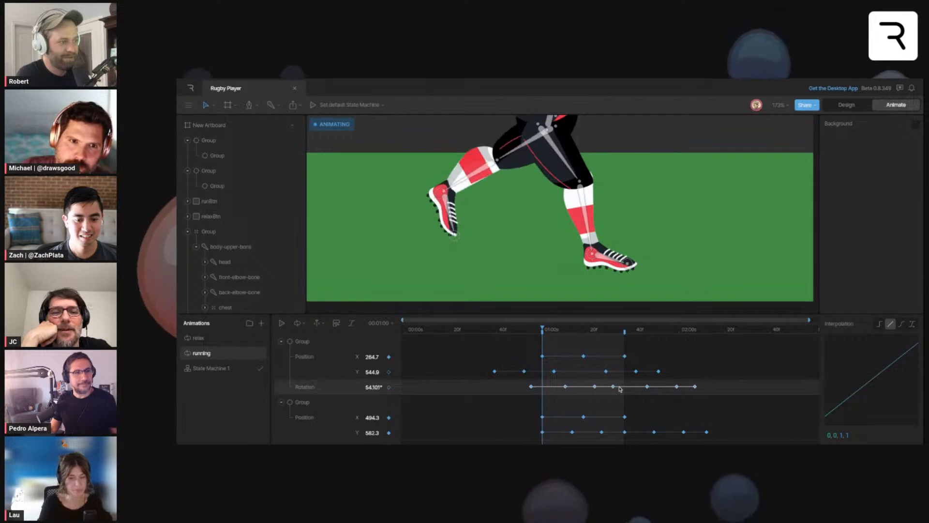
pyautogui.moveTo(547, 332); pyautogui.dragTo(556, 332)
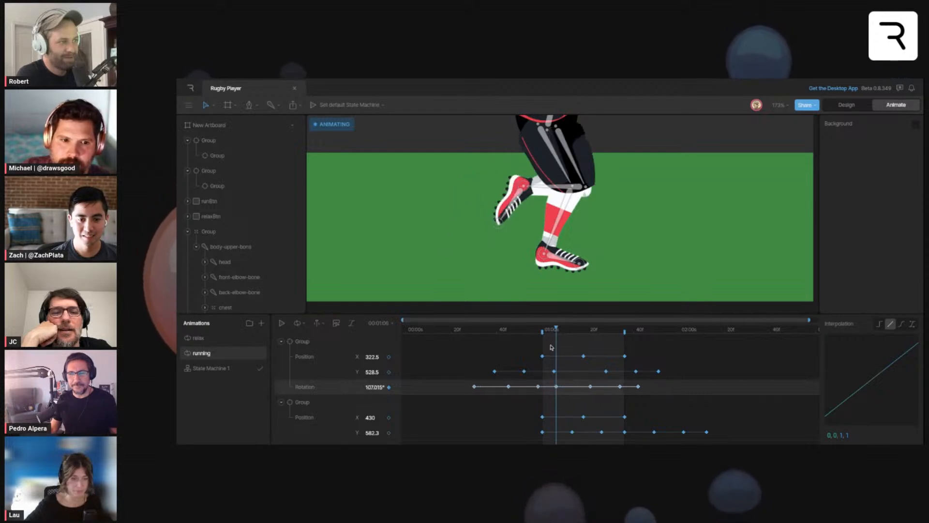
pyautogui.press('space')
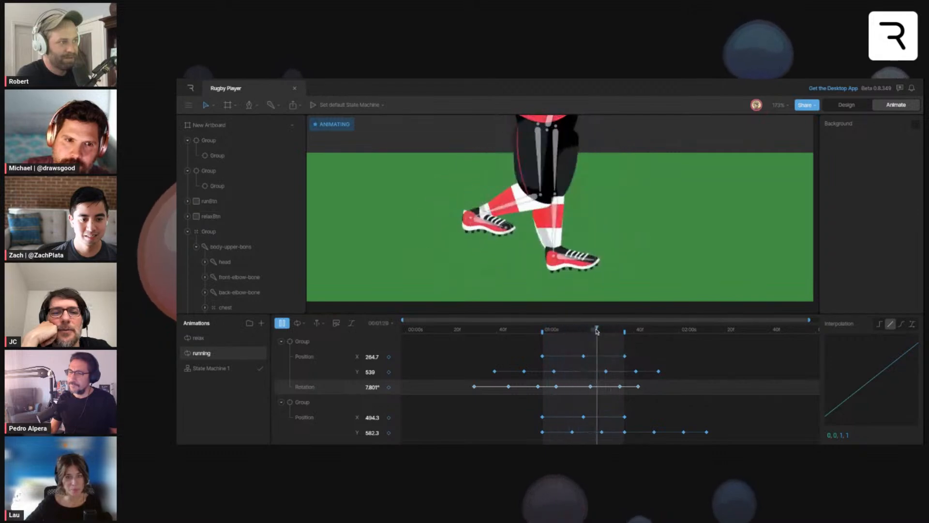
pyautogui.press('space')
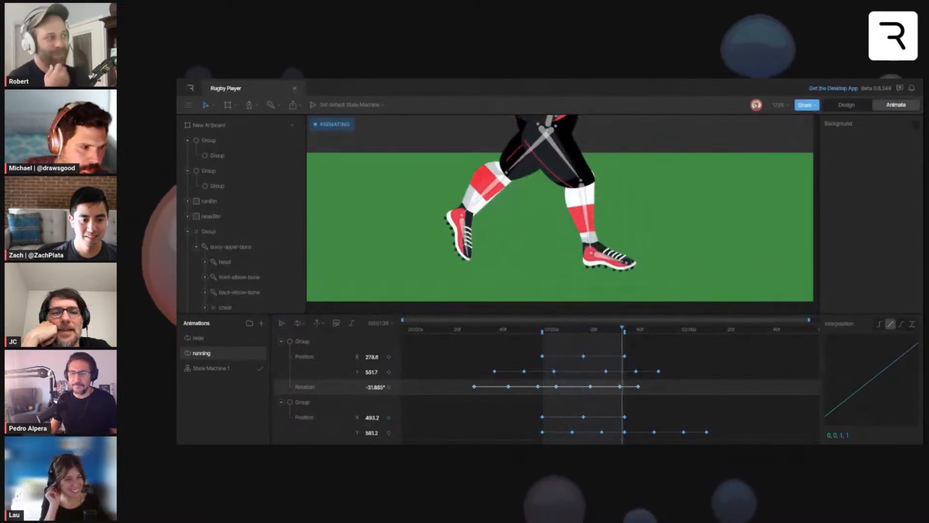
# Step: Copy the back foot target's rotation keys and paste them onto the front foot's target starting on frame 0:30
pyautogui.click(625, 261)
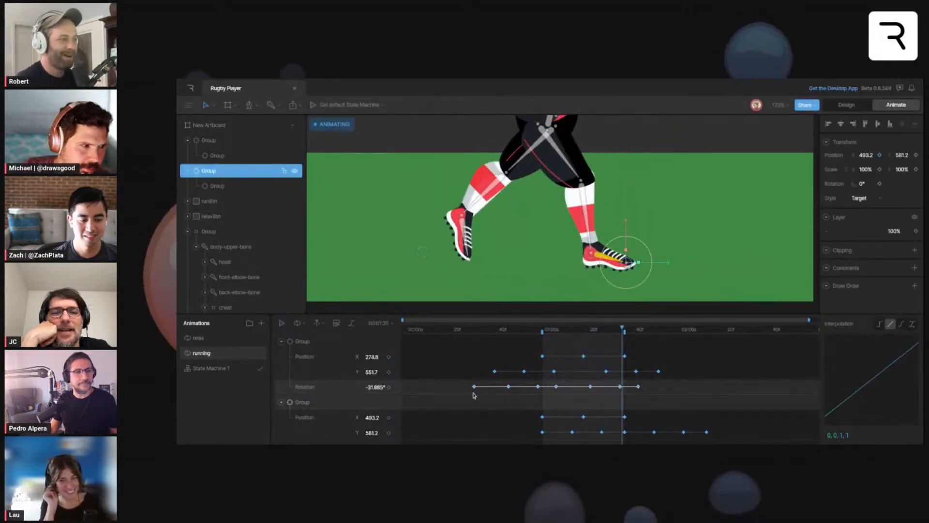
pyautogui.moveTo(460, 389); pyautogui.dragTo(644, 395)
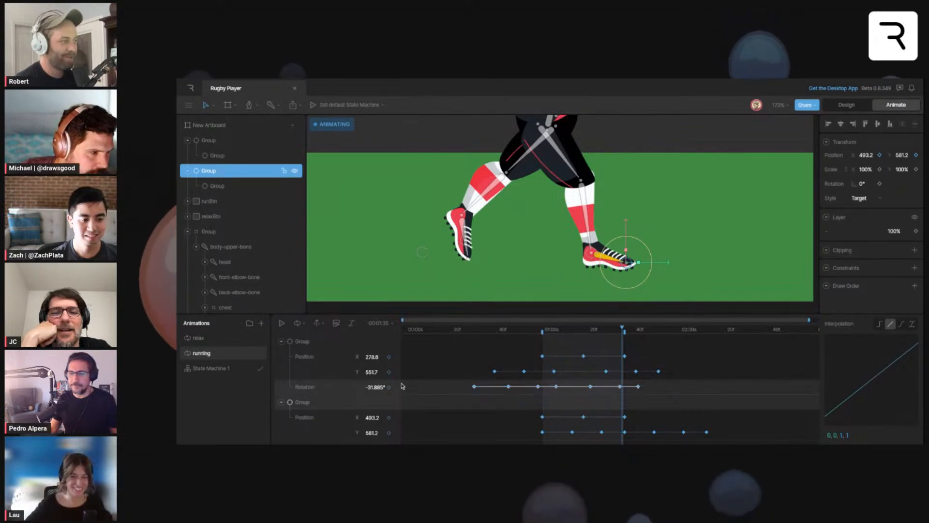
pyautogui.scroll(-3, 435, 412)
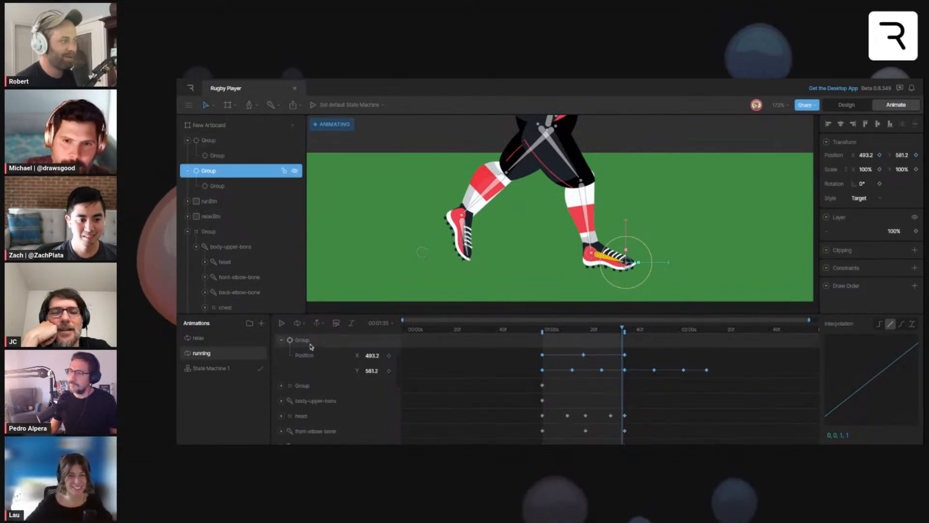
pyautogui.scroll(1, 550, 411)
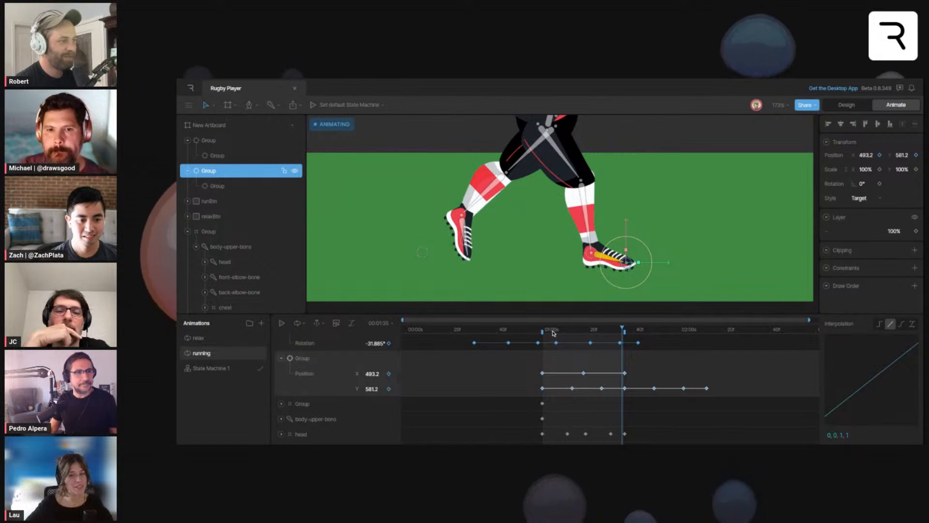
pyautogui.press('Home')
pyautogui.press(',')
pyautogui.press(',')
pyautogui.press(',')
pyautogui.press(',')
pyautogui.press(',')
pyautogui.press(',')
pyautogui.press(',')
pyautogui.press(',')
pyautogui.press(',')
pyautogui.press(',')
pyautogui.press(',')
pyautogui.press(',')
pyautogui.press(',')
pyautogui.press(',')
pyautogui.press(',')
pyautogui.press(',')
pyautogui.press(',')
pyautogui.press(',')
pyautogui.press(',')
pyautogui.press(',')
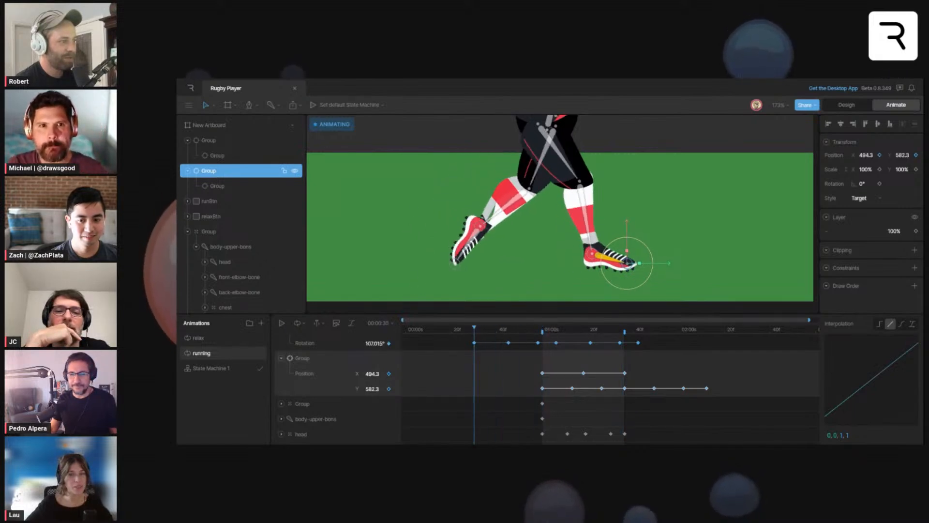
pyautogui.hotkey('ctrl', 'v')
# Step: Offset the front foot target's rotation keys during playback, placing the second key on frame 1:00
pyautogui.moveTo(456, 396); pyautogui.dragTo(674, 416)
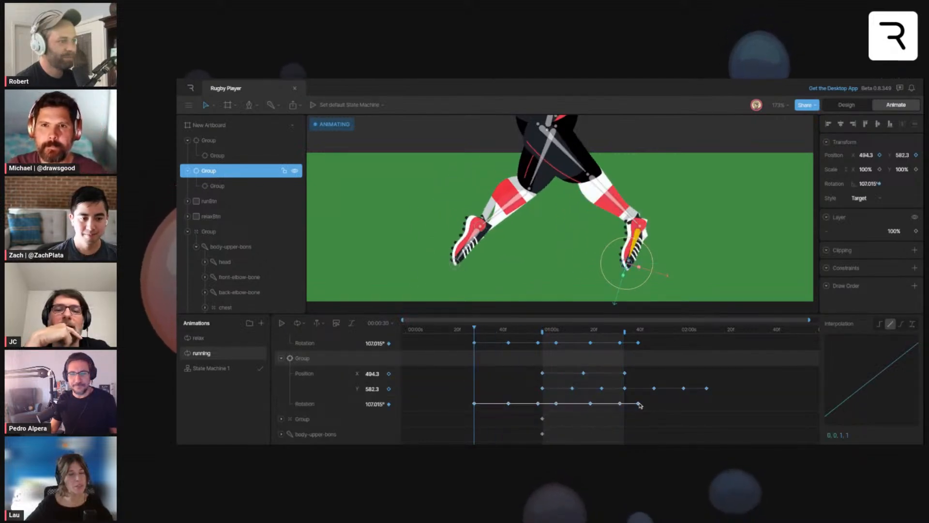
pyautogui.press('space')
pyautogui.hotkey('shift', 'Right')
pyautogui.hotkey('shift', 'Right')
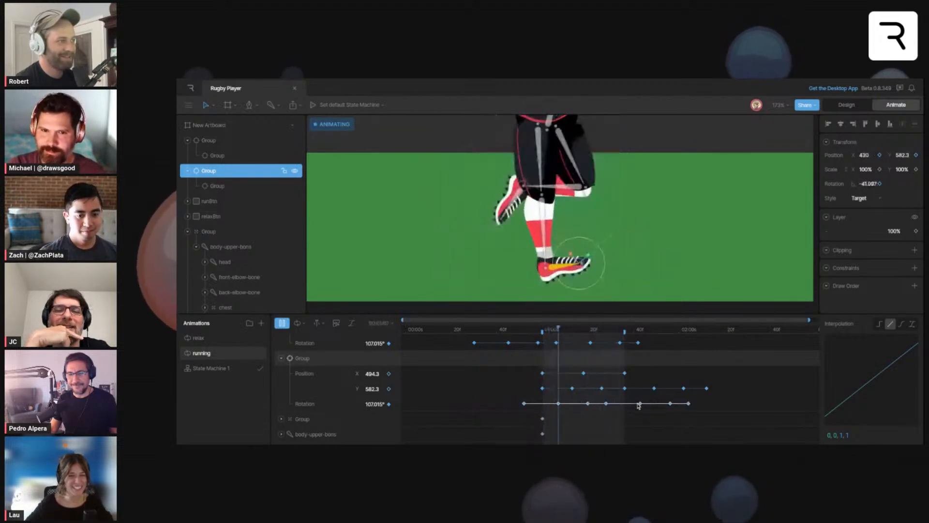
pyautogui.press('Right')
pyautogui.press('Right')
pyautogui.press('Right')
pyautogui.press('Right')
pyautogui.press('Right')
pyautogui.press('Right')
pyautogui.hotkey('shift', 'Left')
pyautogui.hotkey('shift', 'Left')
pyautogui.hotkey('shift', 'Left')
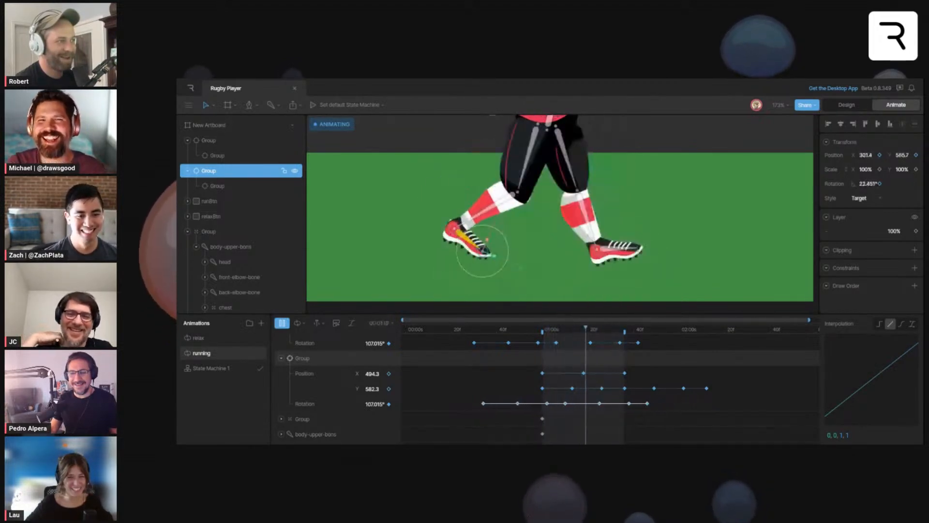
pyautogui.moveTo(545, 403); pyautogui.dragTo(590, 404)
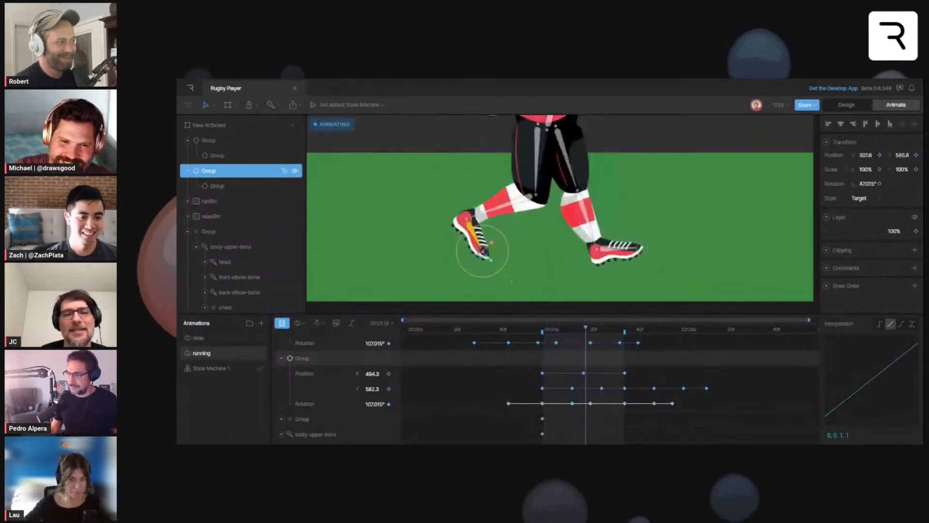
# Step: Apply cubic interpolation to the rotation keys of both foot targets
pyautogui.click(900, 324)
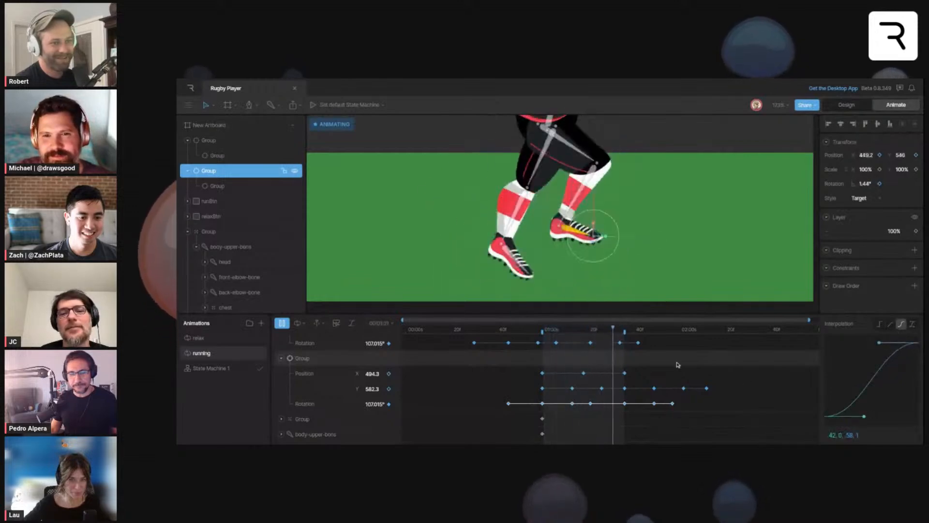
pyautogui.moveTo(456, 336); pyautogui.dragTo(656, 349)
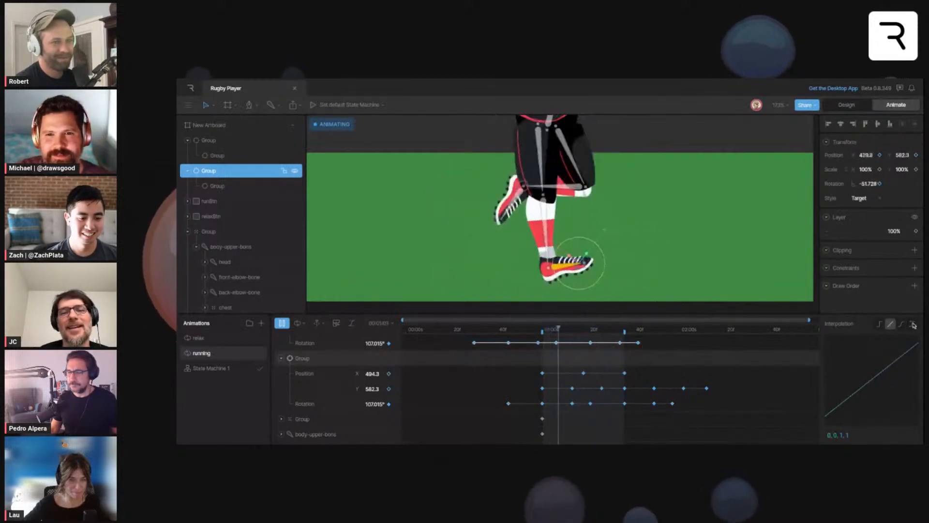
pyautogui.click(680, 216)
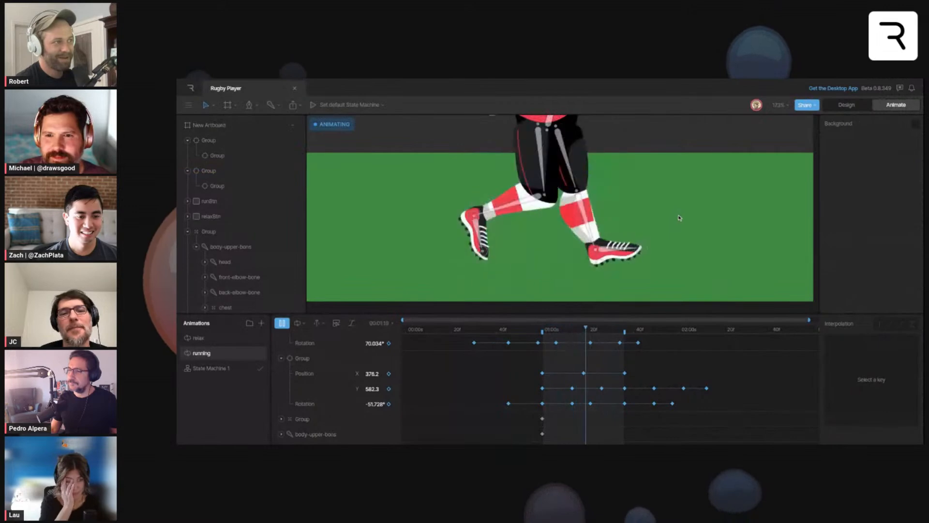
# Step: Play the running animation at full-figure view to check both feet's rotation
pyautogui.scroll(-5, 680, 215)
pyautogui.scroll(2, 681, 215)
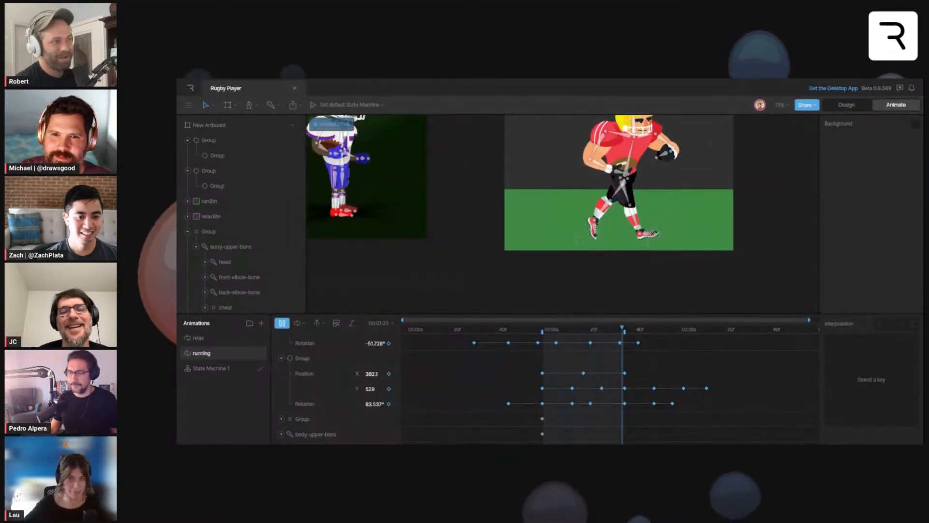
pyautogui.press('space')
pyautogui.scroll(1, 757, 168)
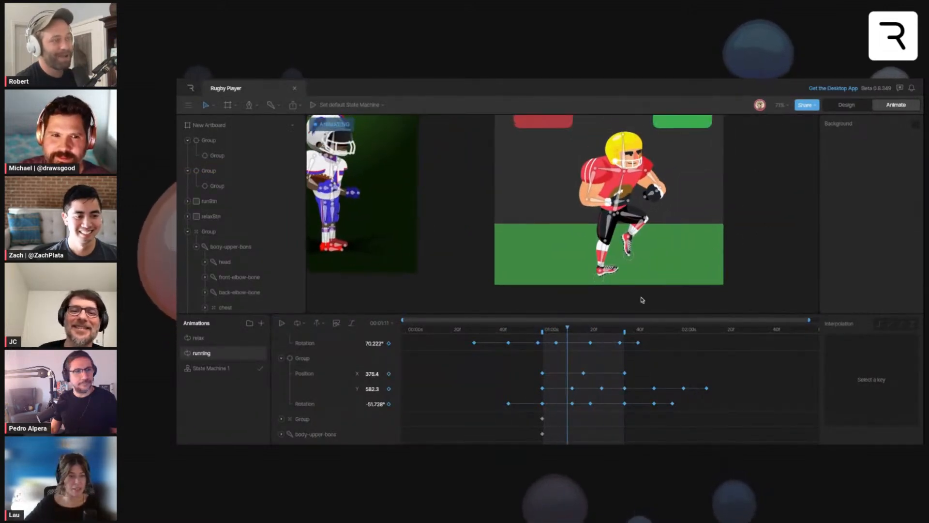
pyautogui.press('space')
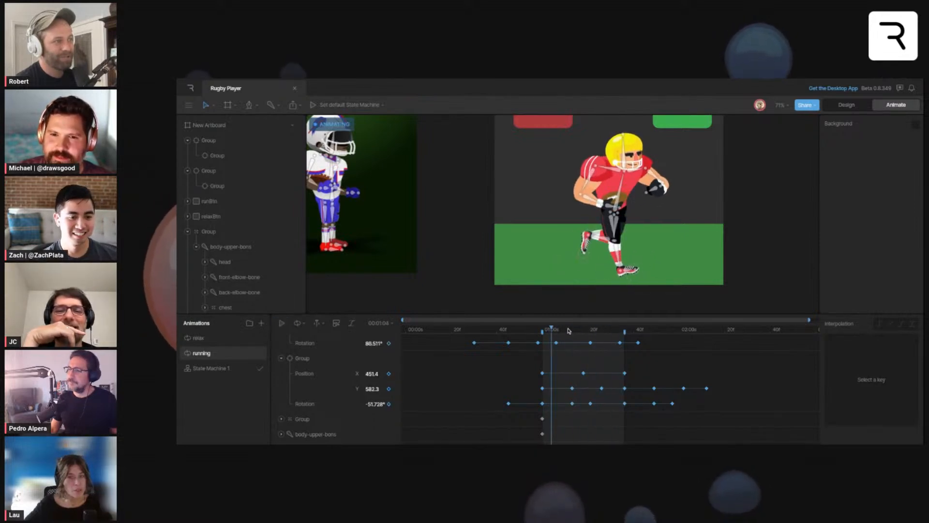
# Step: Play the running animation from frame 1:00 to check the motion of the legs and feet
pyautogui.press('space')
pyautogui.press('.')
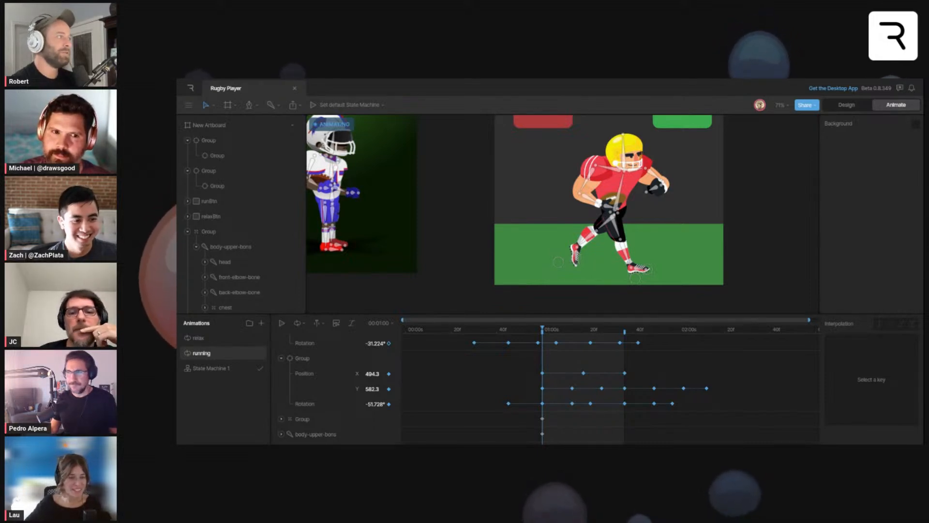
pyautogui.press('space')
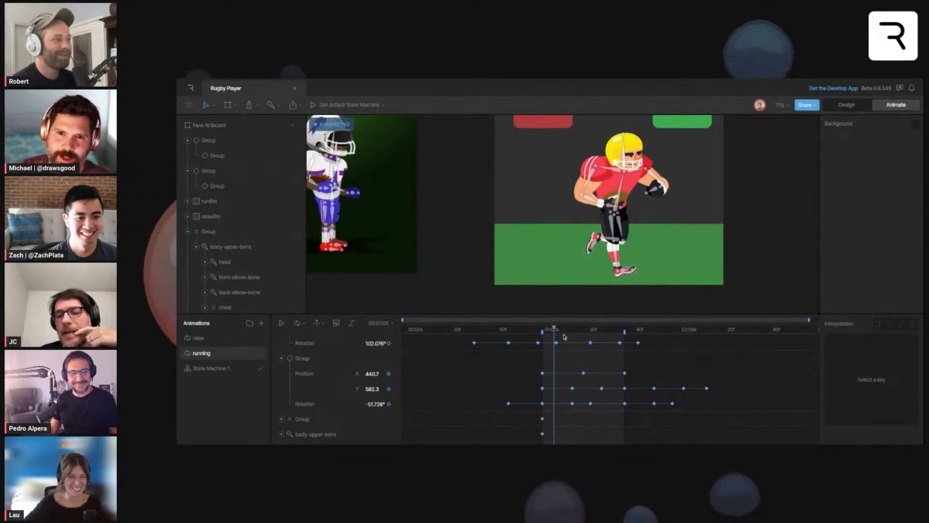
pyautogui.press('space')
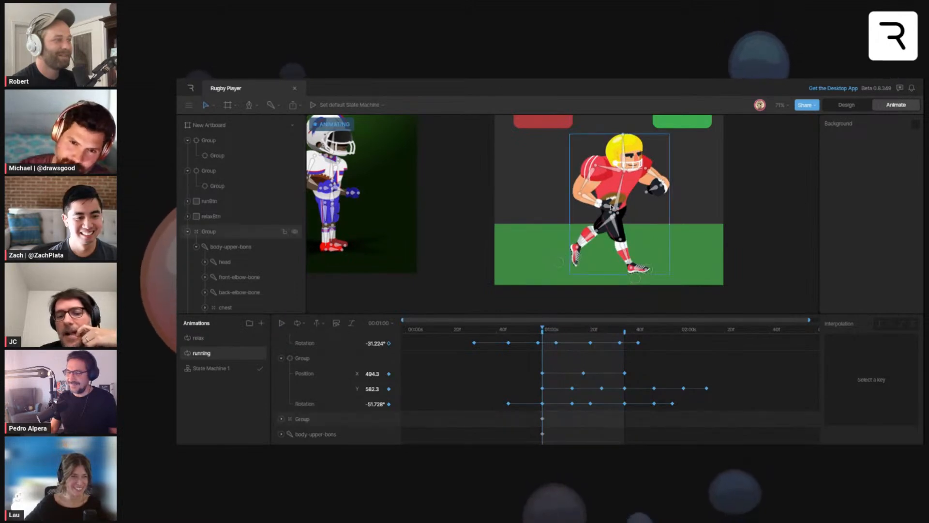
# Step: Try keying the body-upper-bone's Y position at 61.7 on frame 1:00 and at 13 on frame 1:15
pyautogui.click(616, 206)
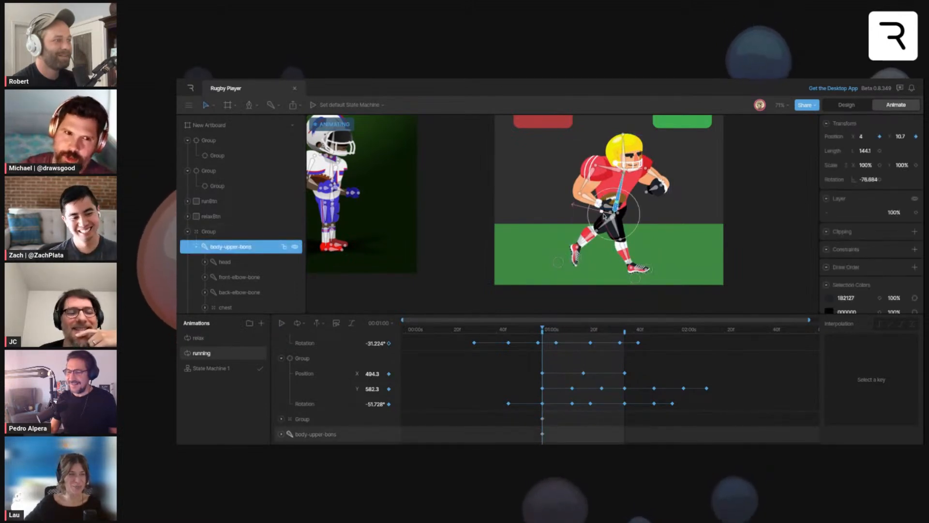
pyautogui.moveTo(894, 136); pyautogui.dragTo(915, 136)
pyautogui.press('space')
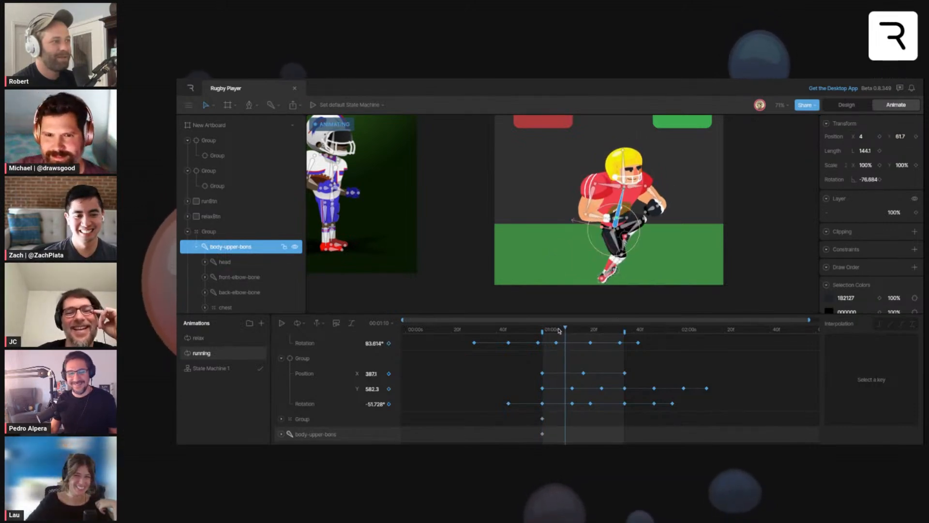
pyautogui.moveTo(900, 136); pyautogui.dragTo(877, 136)
# Step: Delete the body-upper-bone's keys on frames 1:00 and 1:15 from the running animation
pyautogui.moveTo(601, 429); pyautogui.dragTo(517, 442)
pyautogui.scroll(-1, 537, 426)
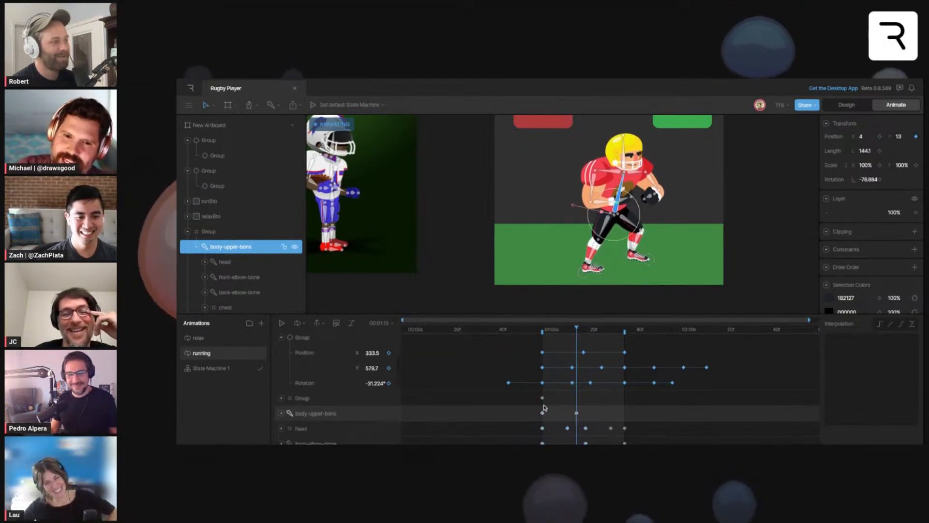
pyautogui.moveTo(585, 407); pyautogui.dragTo(530, 415)
pyautogui.press('Delete')
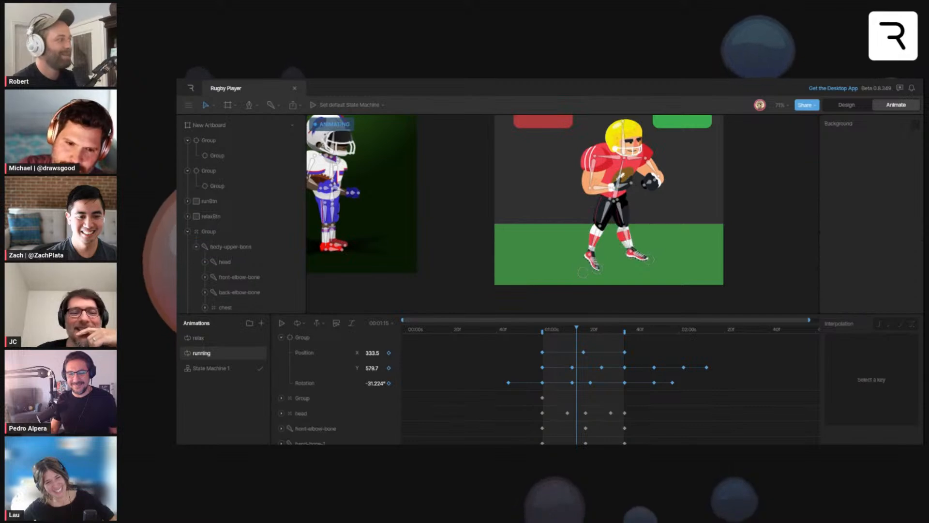